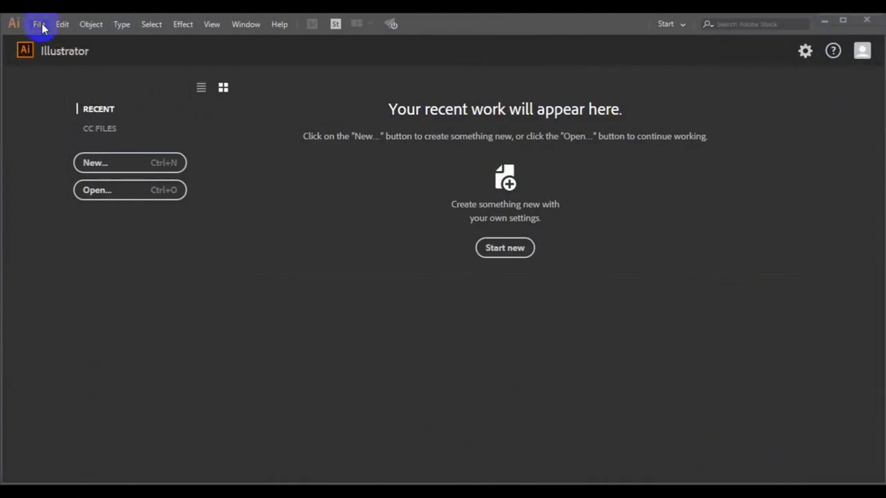
Start a new document named 'Bus card' with units set to inches
left_click(38, 25)
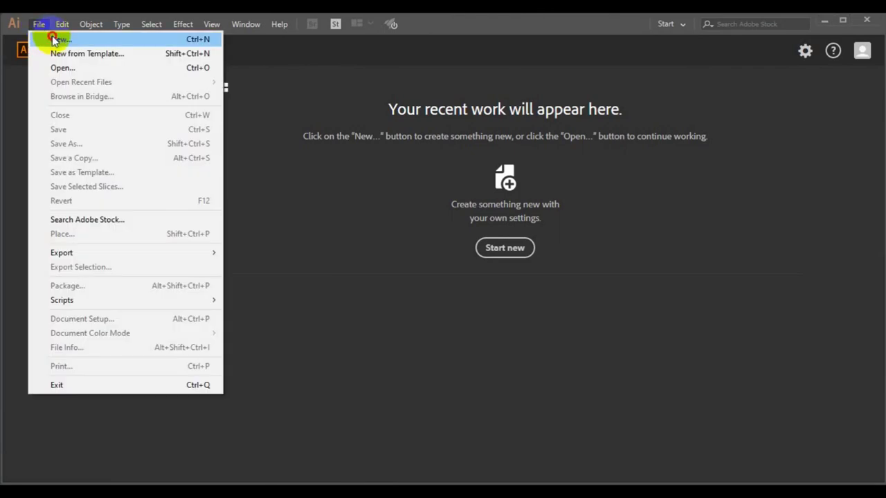
left_click(51, 38)
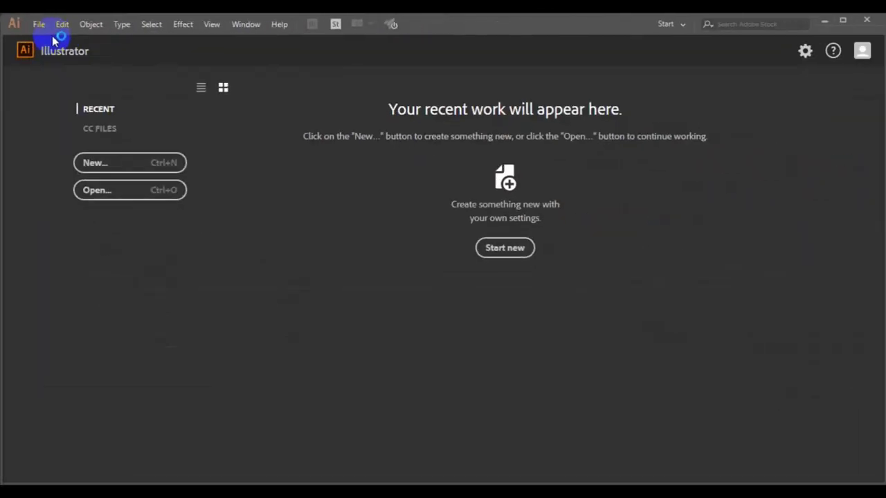
left_click(629, 207)
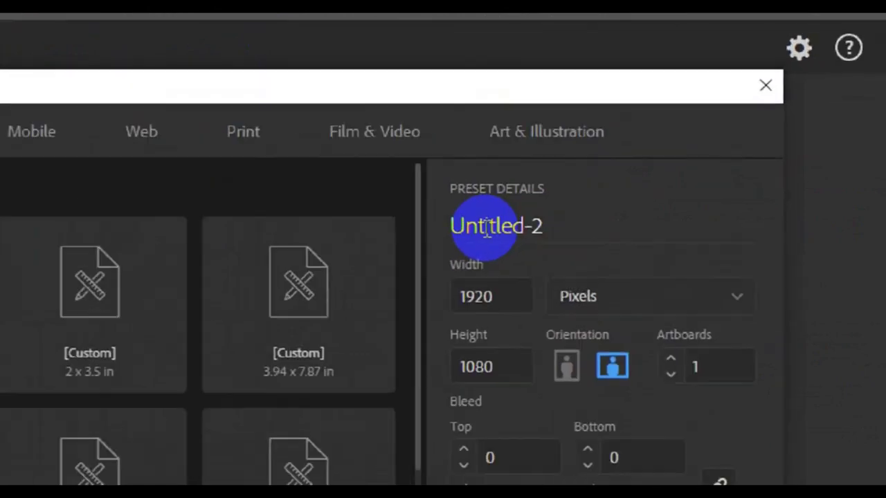
left_click(457, 255)
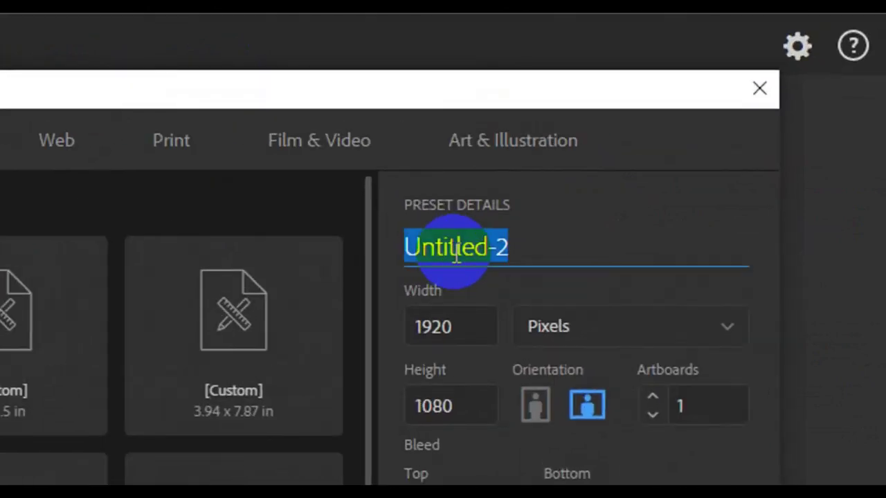
type("Bus c")
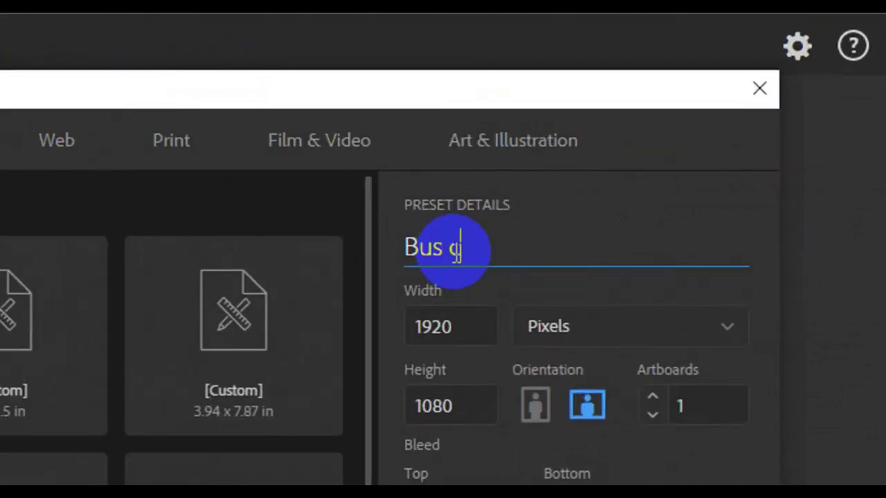
type("ard")
left_click(660, 336)
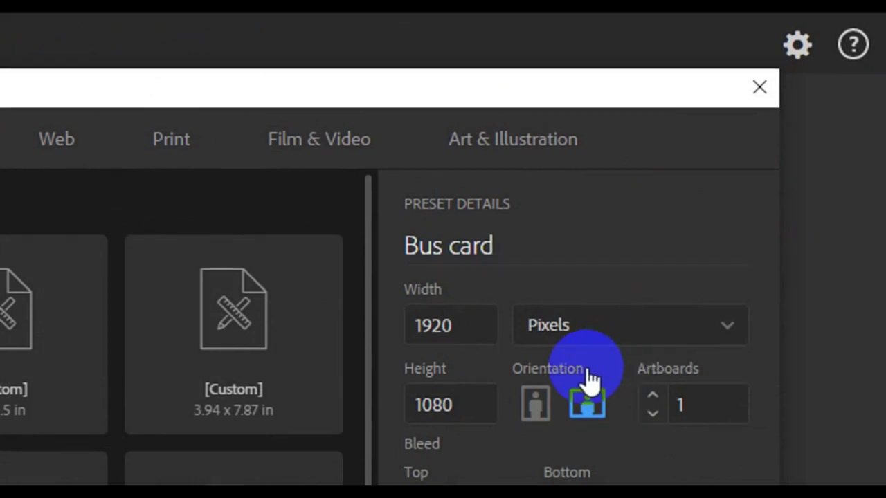
left_click(574, 411)
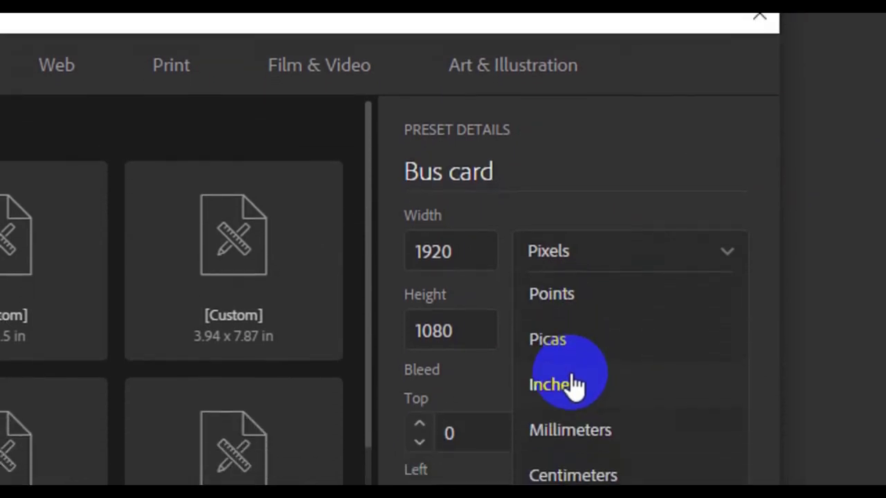
Set the size to 3.5 × 2 in with 0.125 in bleed on all sides and create it
left_click(467, 254)
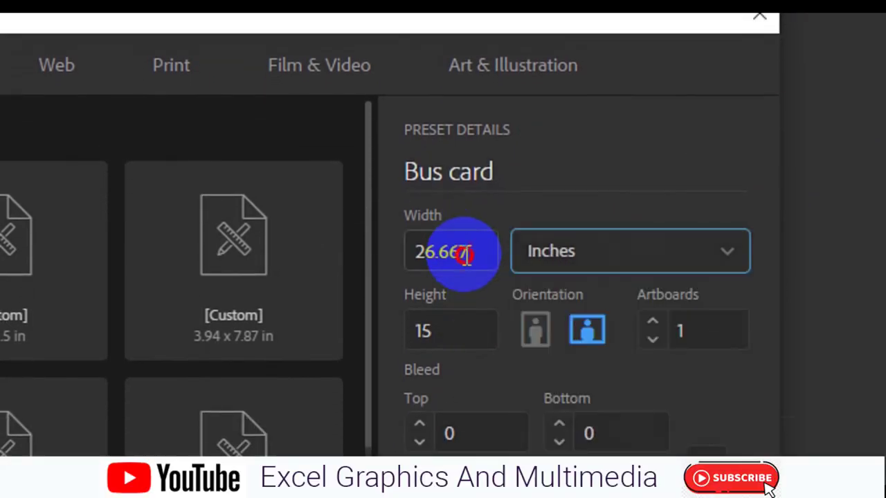
left_click(467, 255)
key("BackSpace")
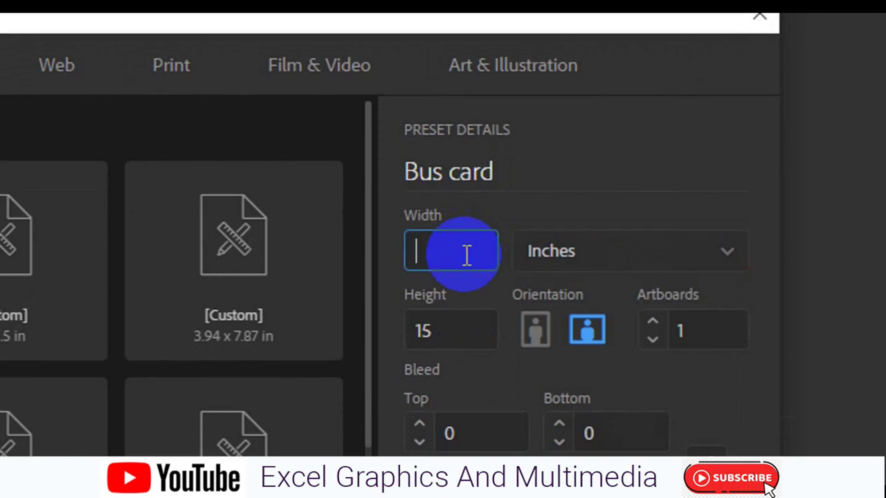
type("3.5")
left_click(458, 329)
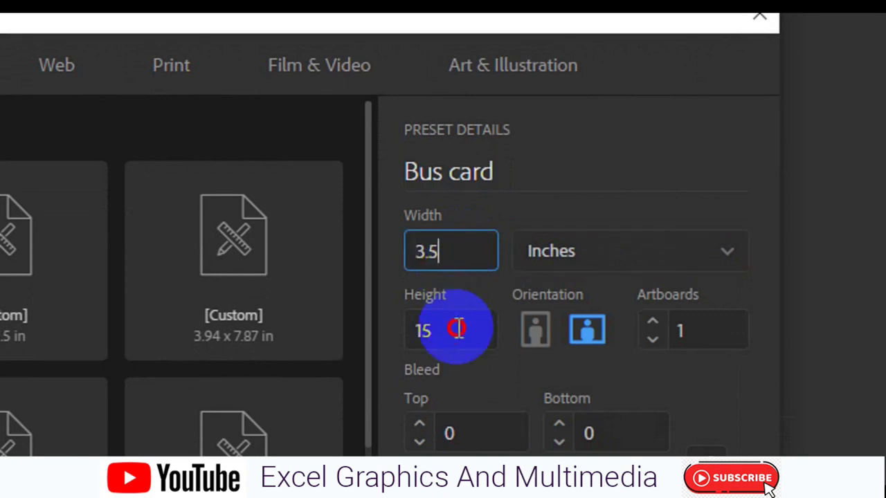
left_click(458, 330)
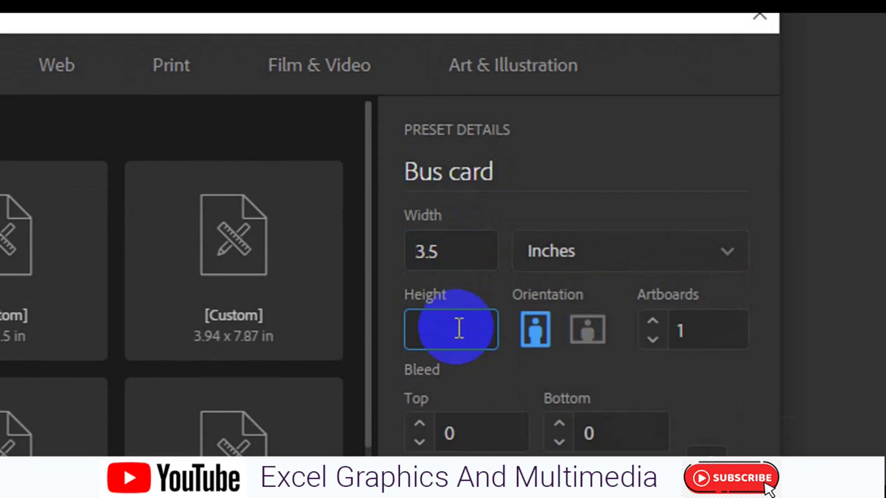
type("02")
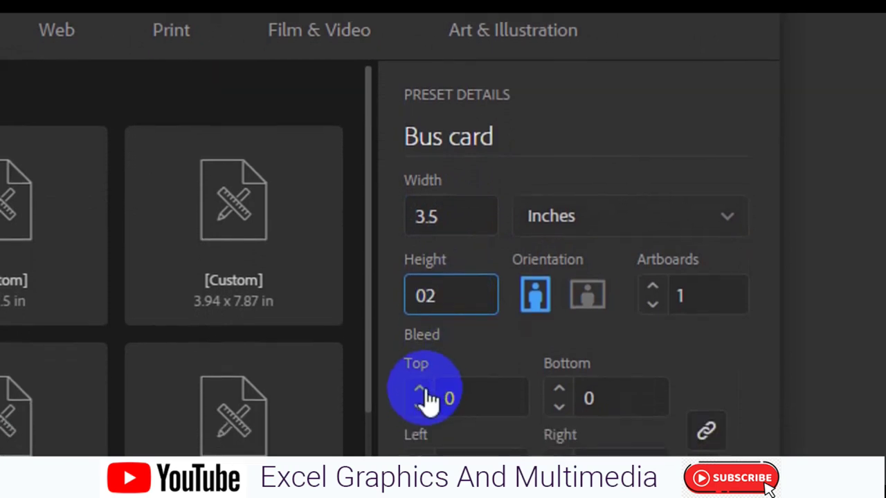
left_click(427, 386)
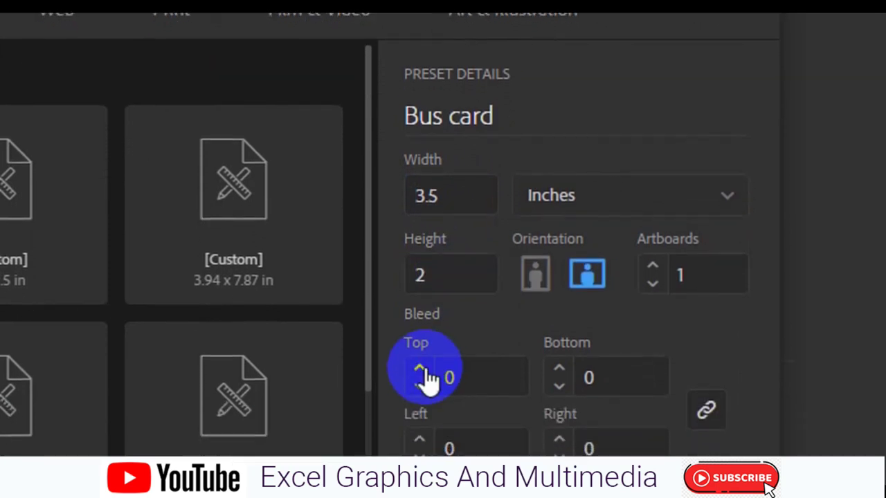
left_click(421, 371)
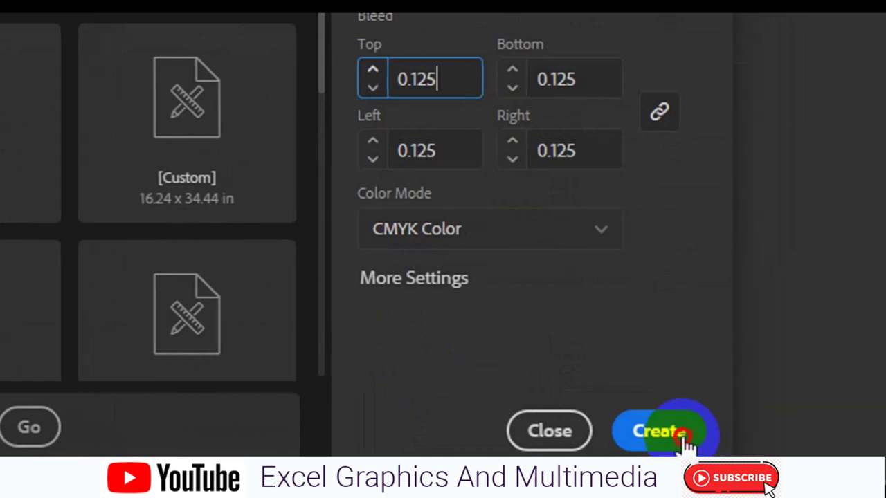
left_click(683, 436)
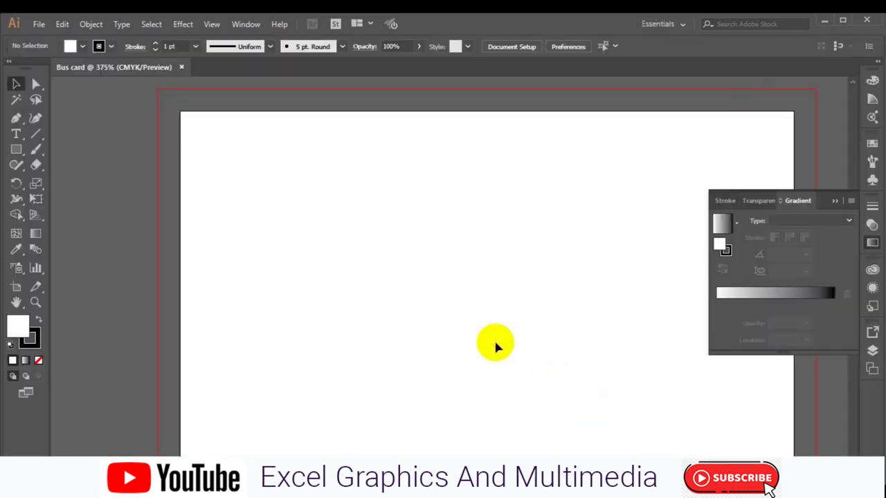
Fit the card in the window and draw a rectangle covering the whole artboard
left_click(405, 354)
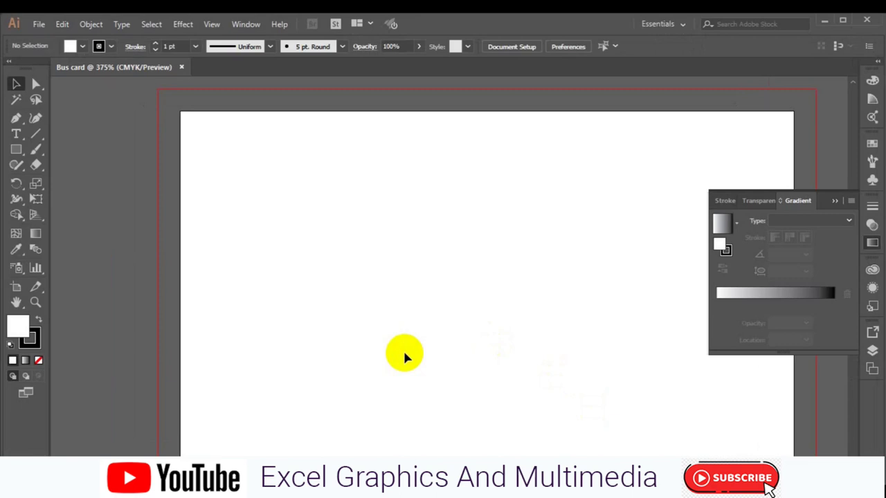
left_click(20, 286)
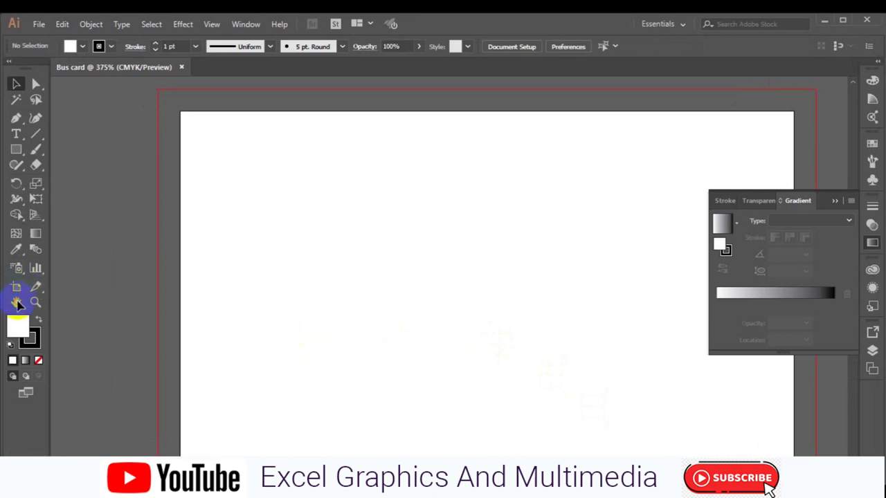
double_click(17, 302)
left_click_drag(504, 306, 426, 290)
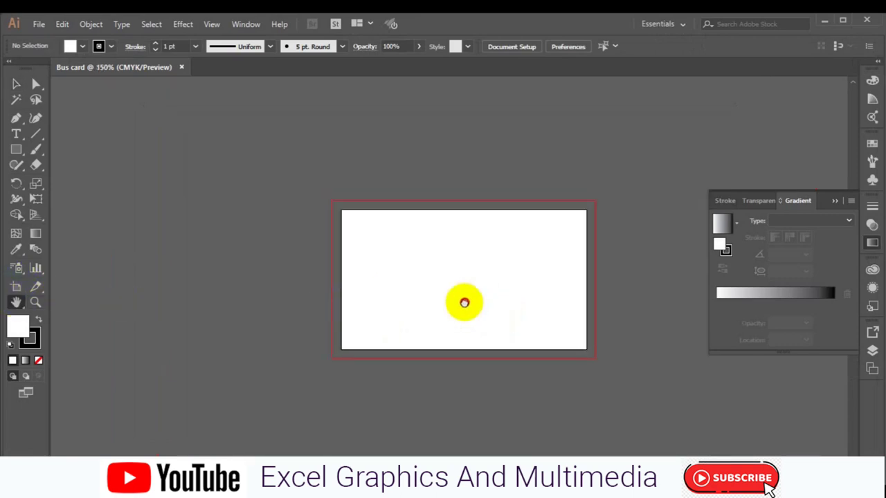
left_click(16, 149)
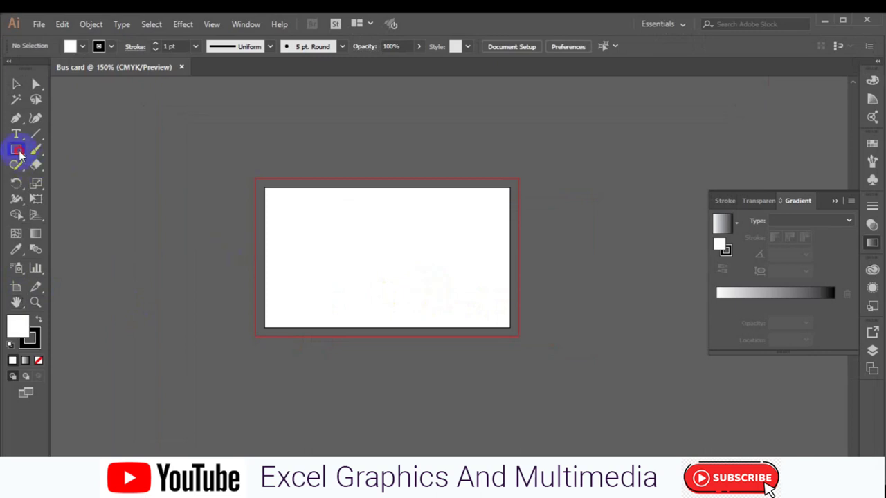
left_click_drag(263, 187, 509, 326)
Offset the rectangle inward by 0.125 in and turn the result into a guide
left_click(63, 25)
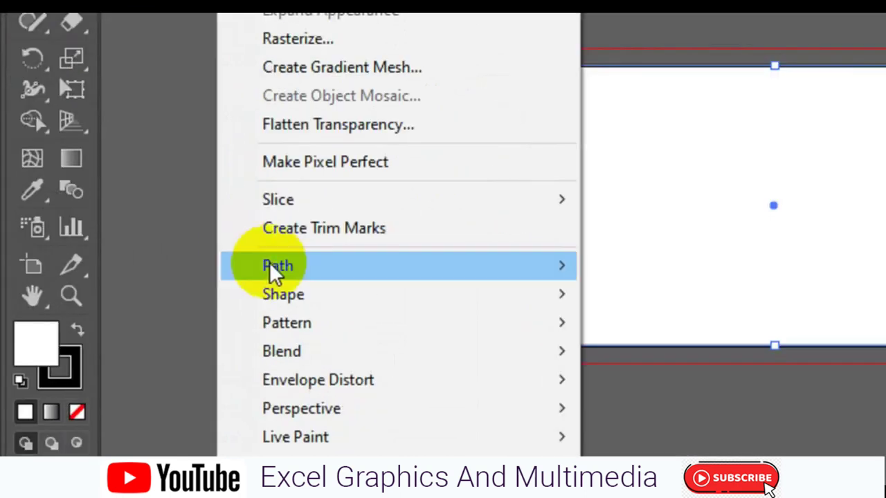
mouse_move(398, 266)
left_click(664, 358)
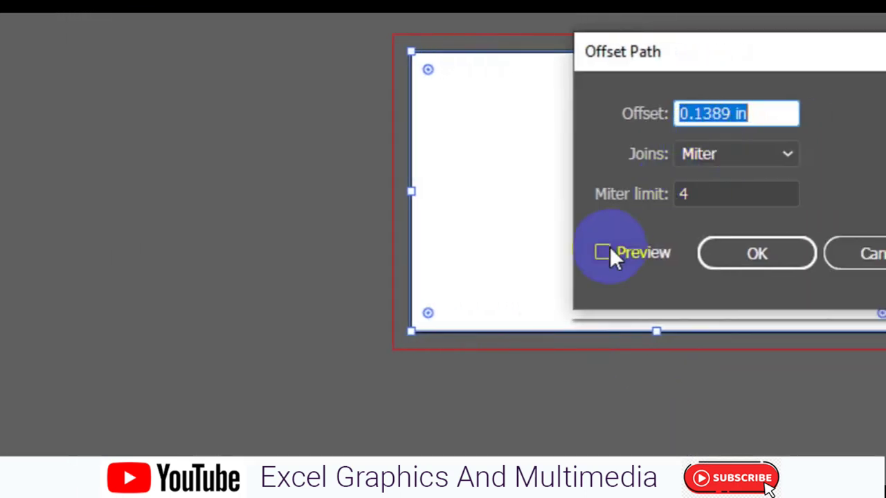
left_click(602, 252)
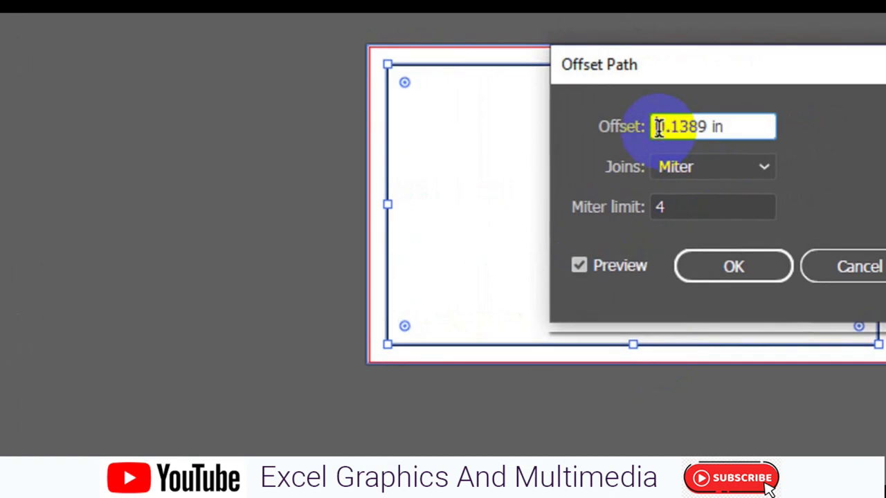
left_click(657, 126)
type("-")
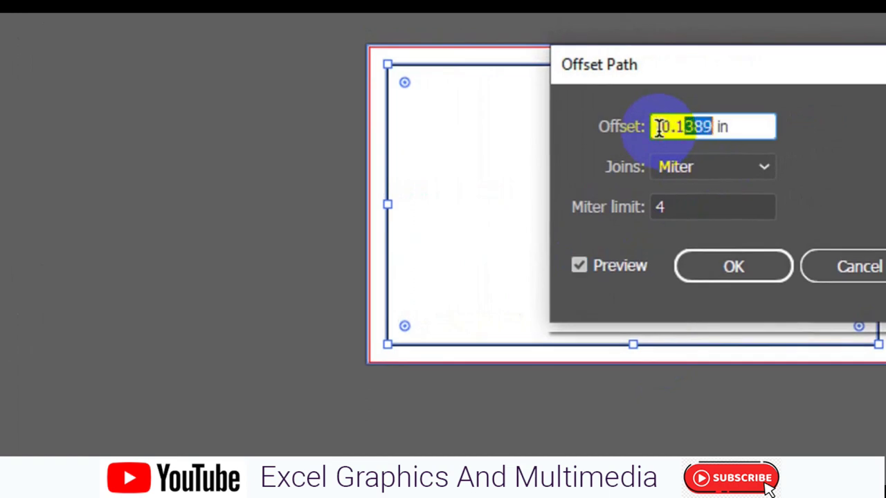
type("25")
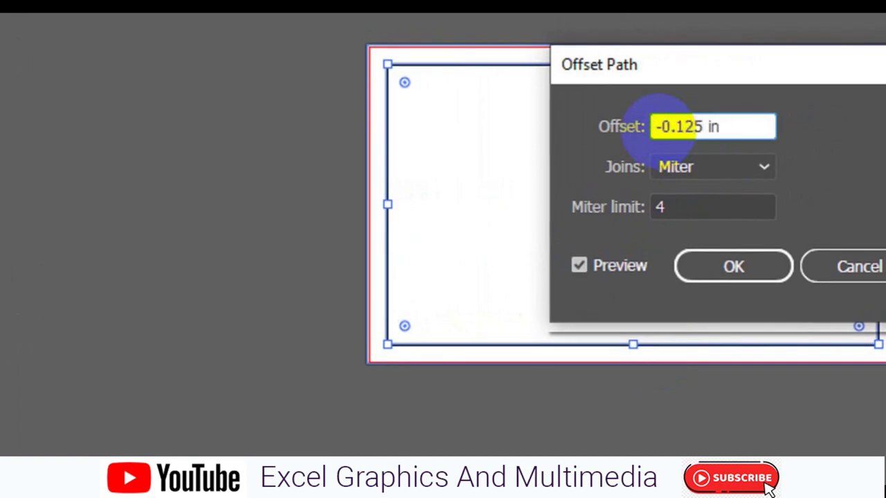
left_click(682, 263)
right_click(647, 265)
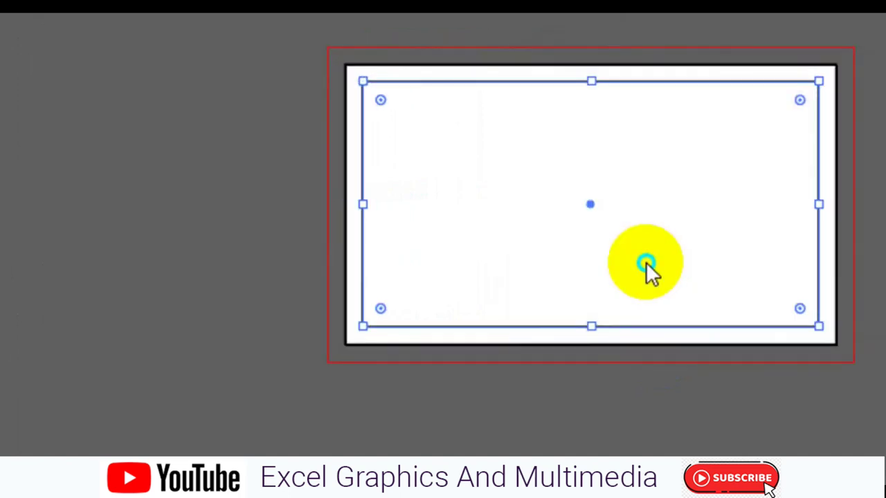
left_click(667, 131)
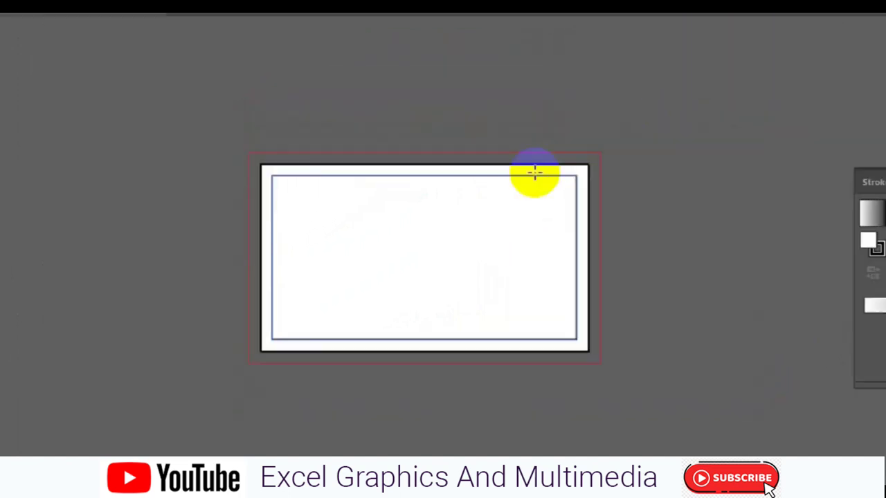
left_click(98, 182)
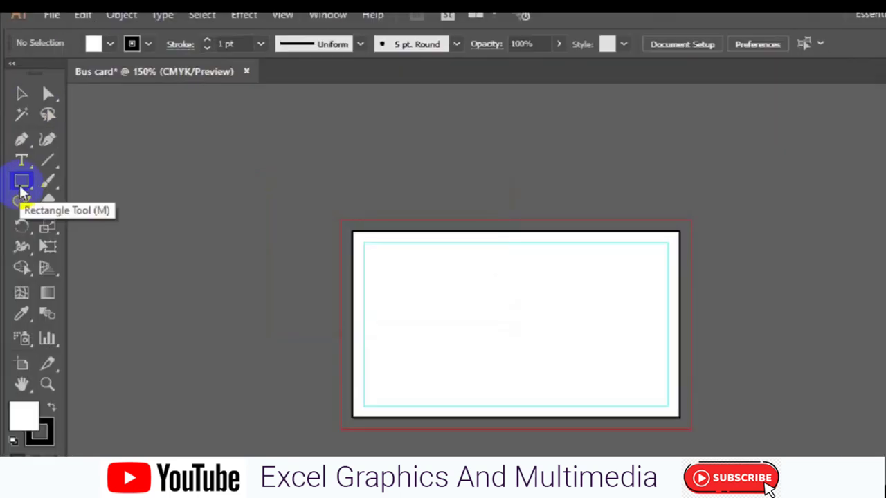
left_click_drag(16, 149, 80, 199)
Draw a six-sided polygon at the card centre with no stroke
left_click(159, 339)
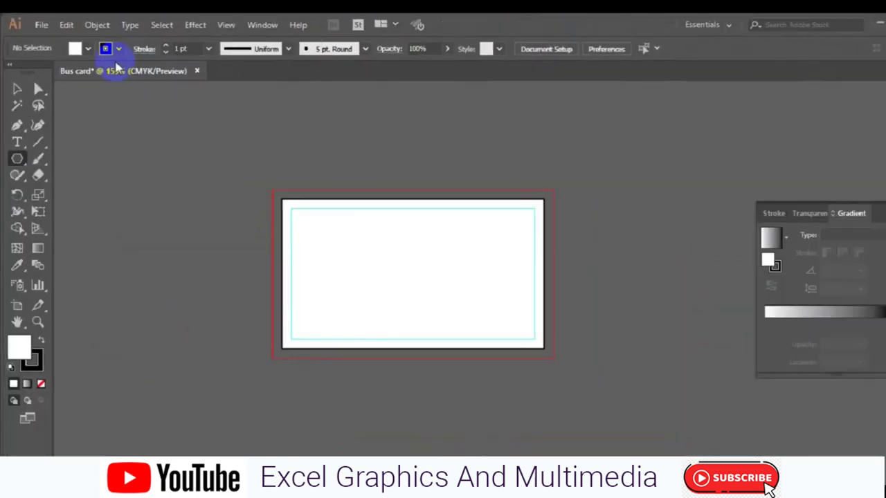
left_click(383, 270)
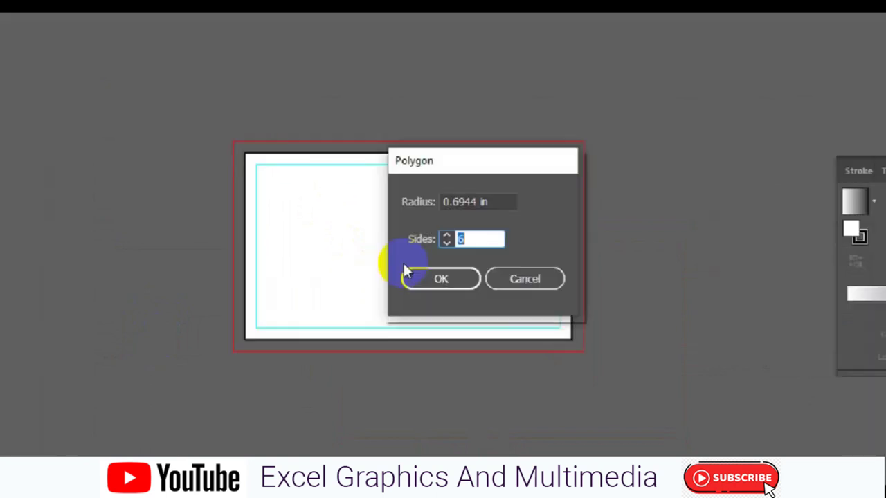
double_click(440, 244)
left_click(387, 305)
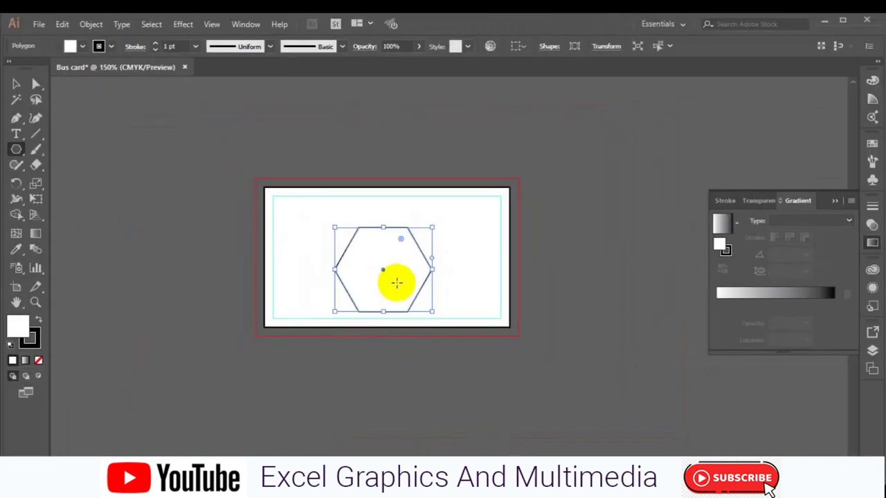
left_click(111, 46)
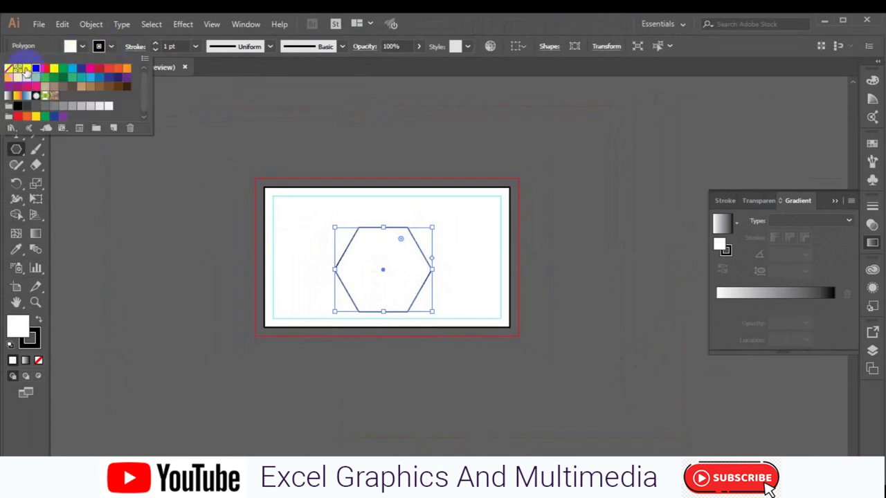
left_click(9, 68)
Fill the hexagon medium grey and enlarge it over the card's right edge
left_click(16, 148)
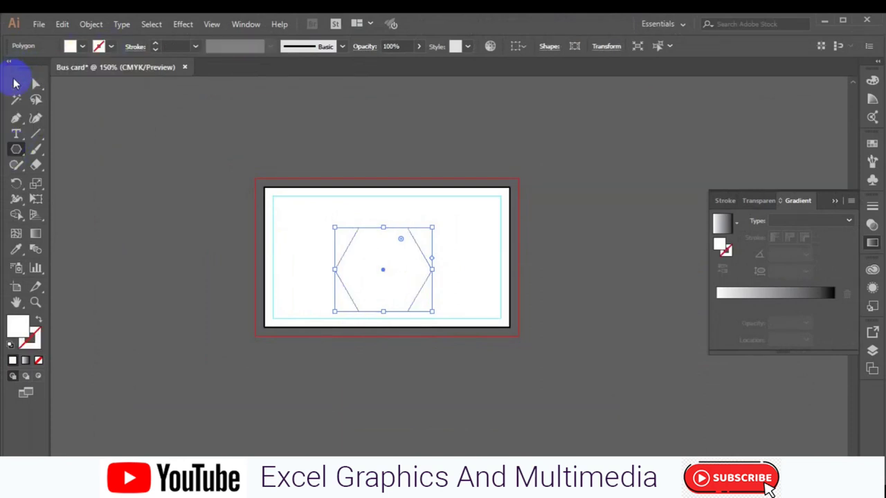
left_click(16, 84)
left_click(82, 46)
left_click(63, 106)
left_click(410, 285)
left_click_drag(409, 285, 494, 267)
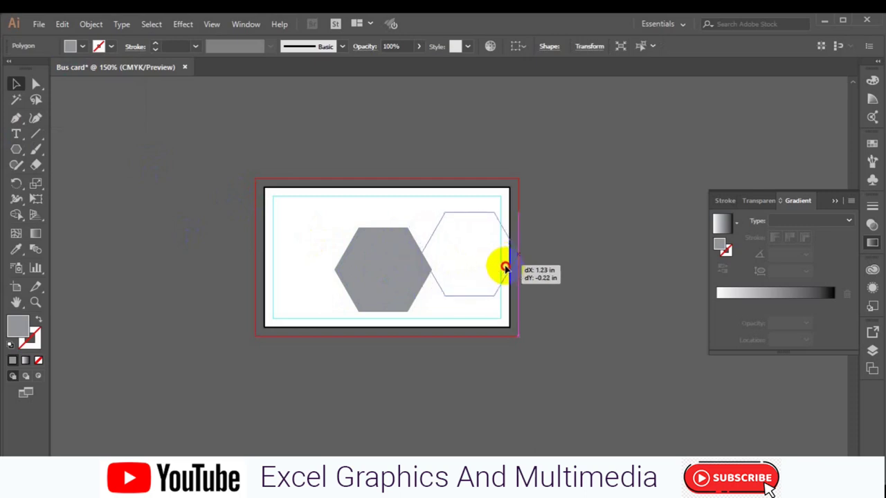
left_click_drag(494, 267, 584, 341)
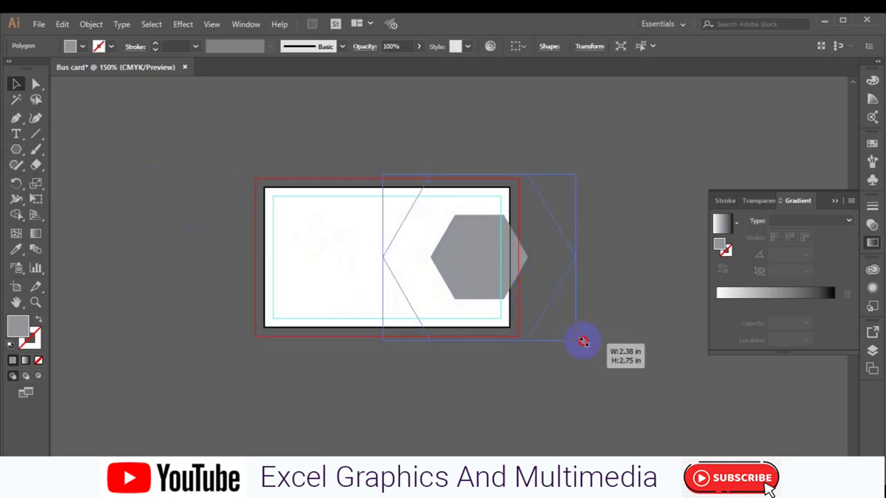
left_click_drag(587, 344, 593, 351)
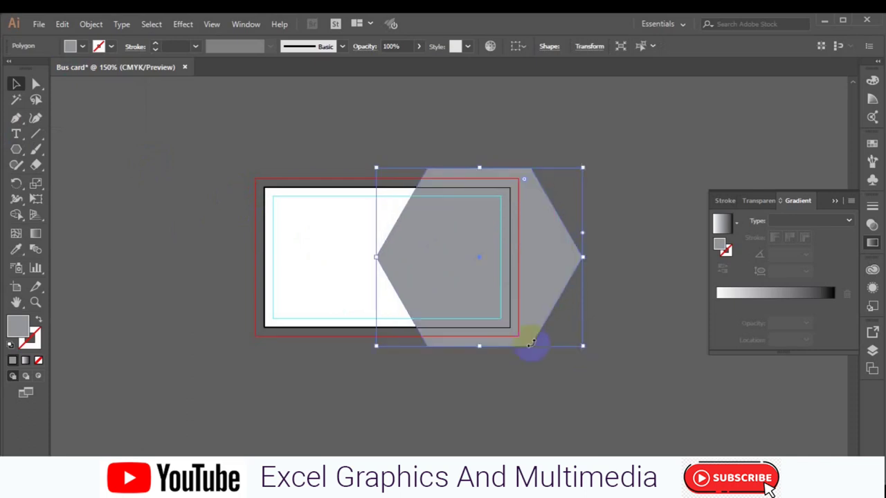
Round the hexagon's left corner to about 0.46 in with the live-corner widget
left_click(36, 84)
left_click(390, 258)
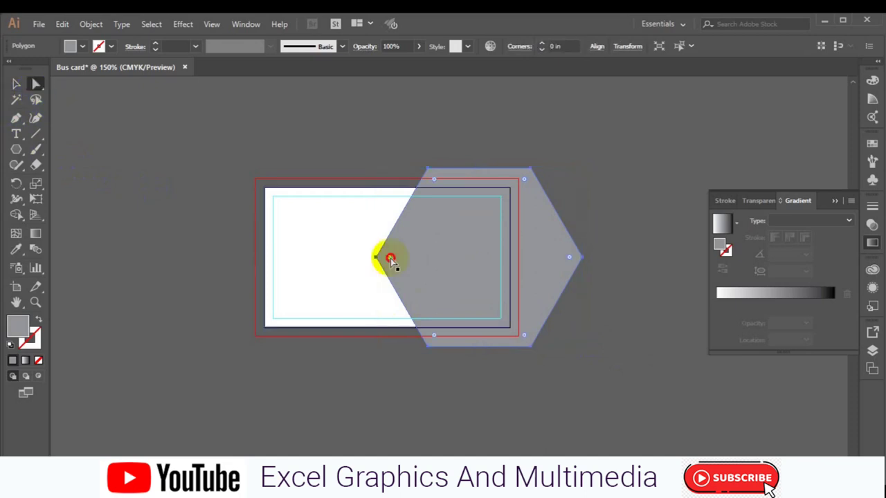
left_click(389, 259)
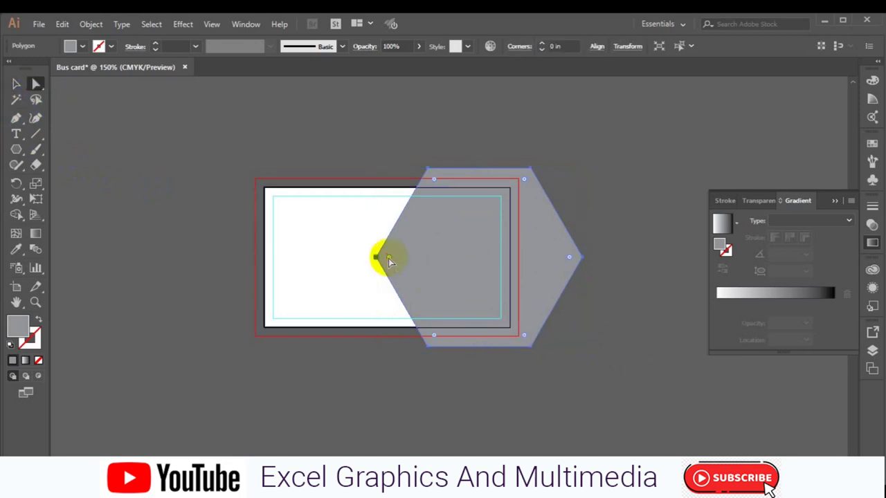
left_click_drag(388, 258, 406, 263)
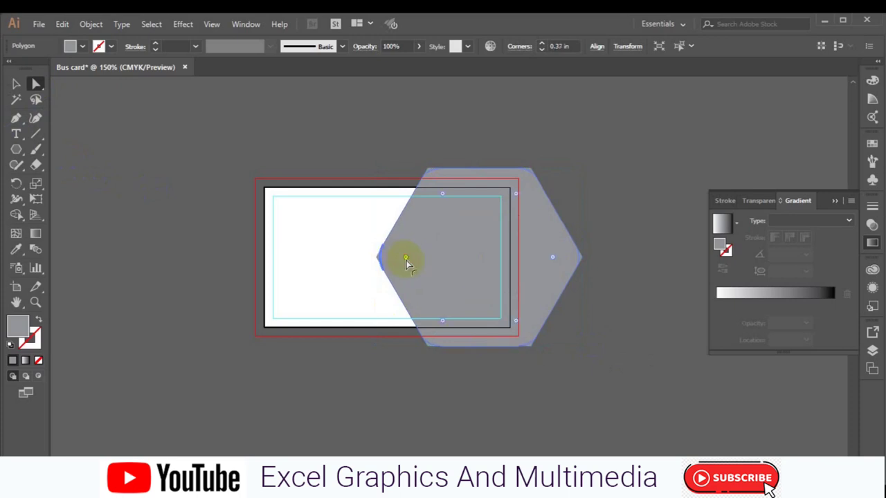
mouse_move(407, 263)
left_mouse_down()
mouse_move(391, 265)
mouse_move(411, 260)
left_mouse_up()
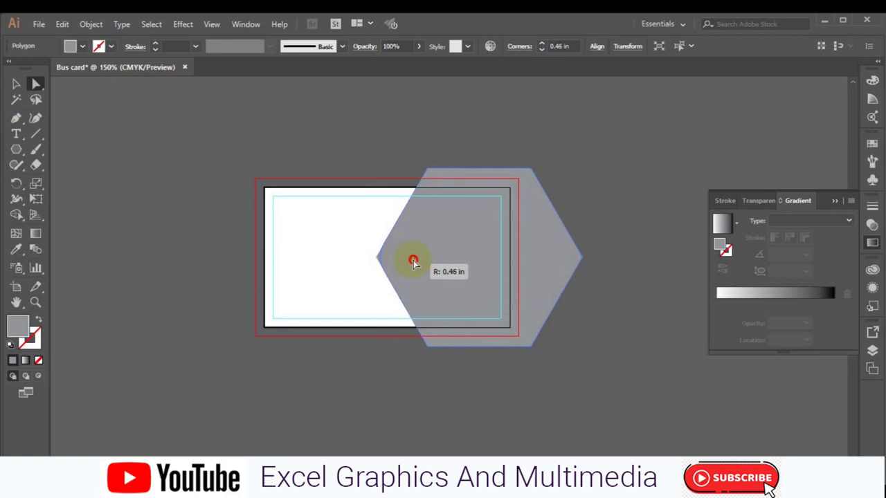
left_click(16, 84)
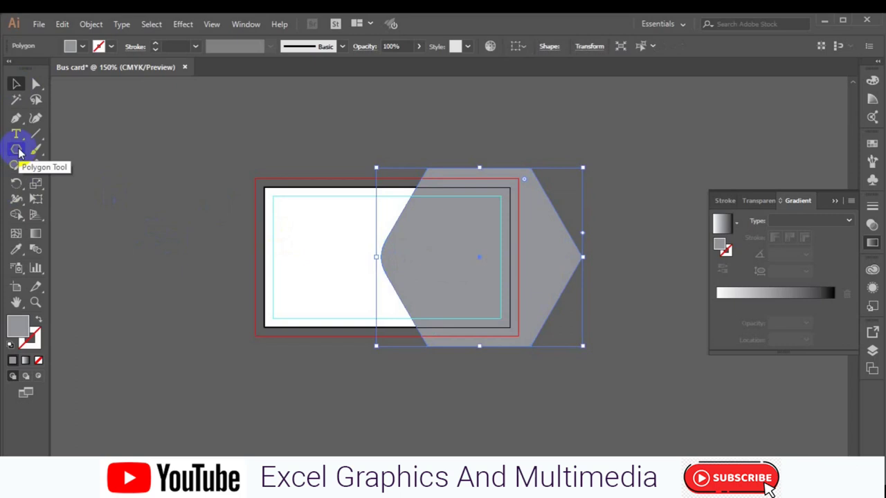
Give the hexagon a black outline stroke
left_click_drag(18, 152, 62, 148)
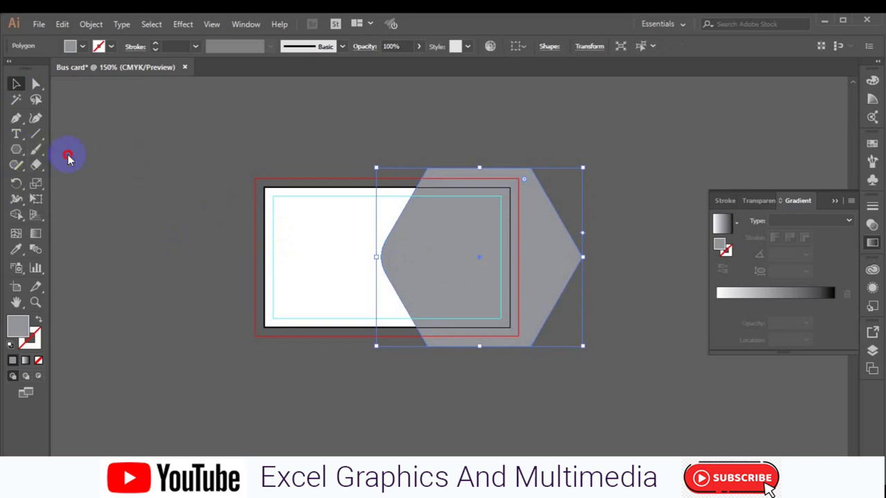
left_click(111, 46)
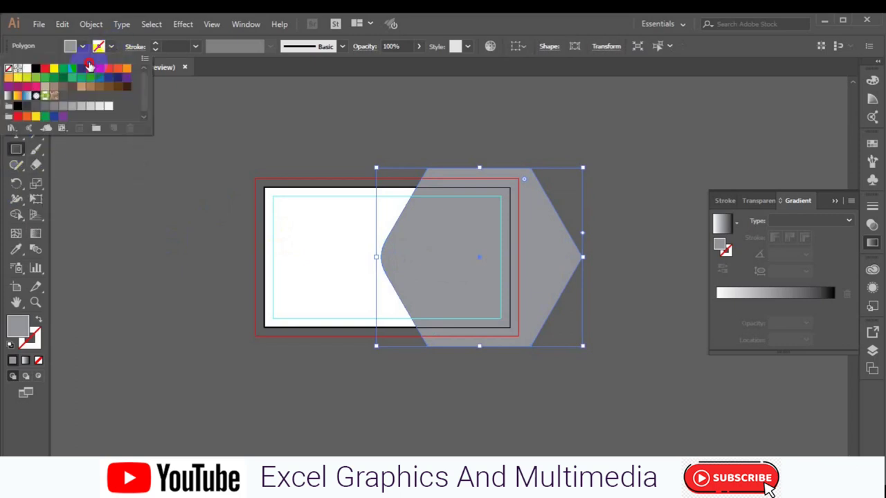
left_click(37, 69)
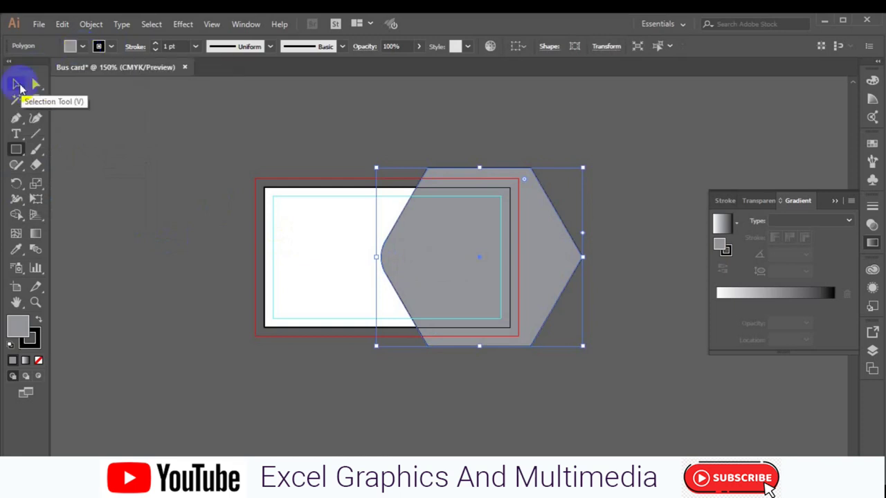
left_click(297, 229)
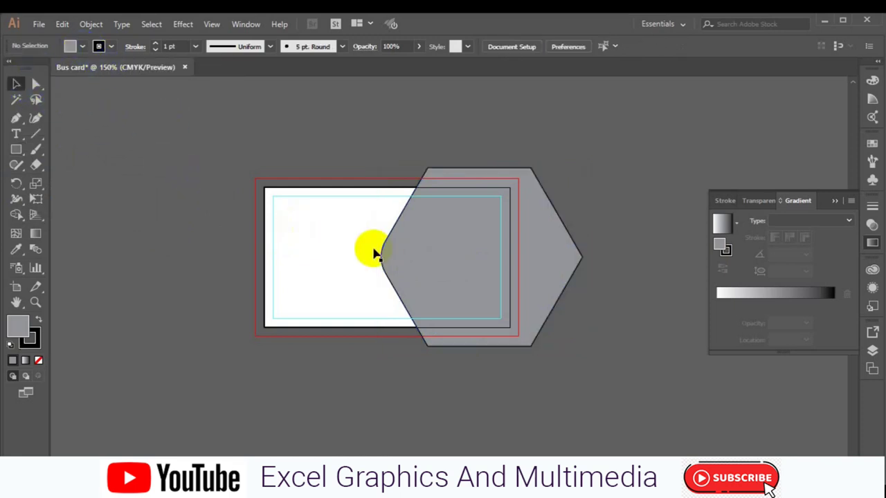
Set the grey hexagon's stroke to None, keeping only its grey fill
left_click(142, 85)
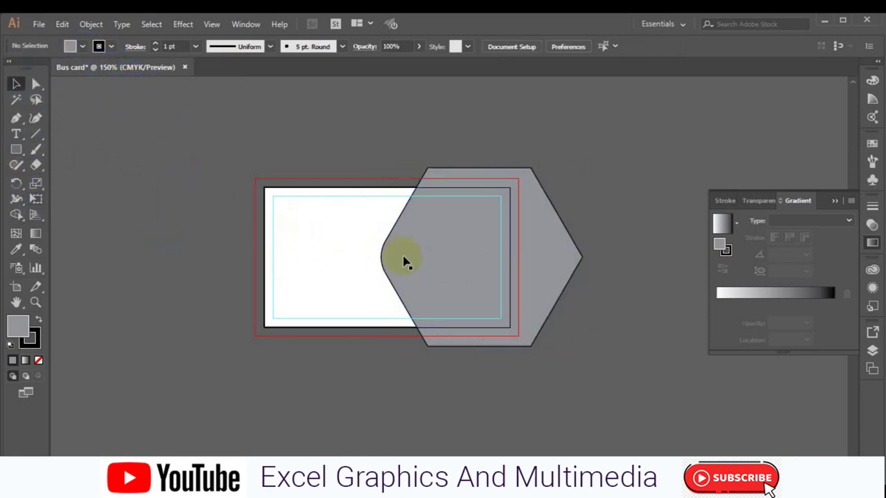
left_click(267, 200)
left_click(81, 46)
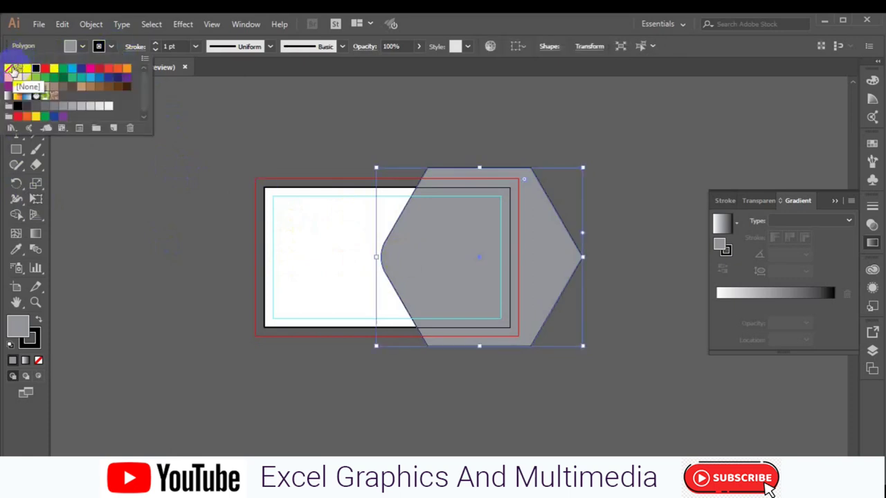
left_click(10, 69)
left_click(123, 204)
left_click(402, 211)
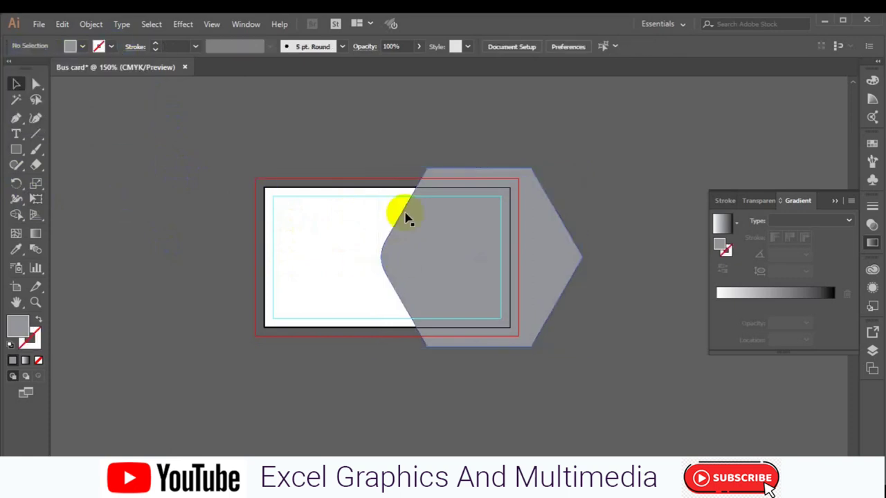
left_click(415, 240)
left_click(64, 168)
left_click(16, 149)
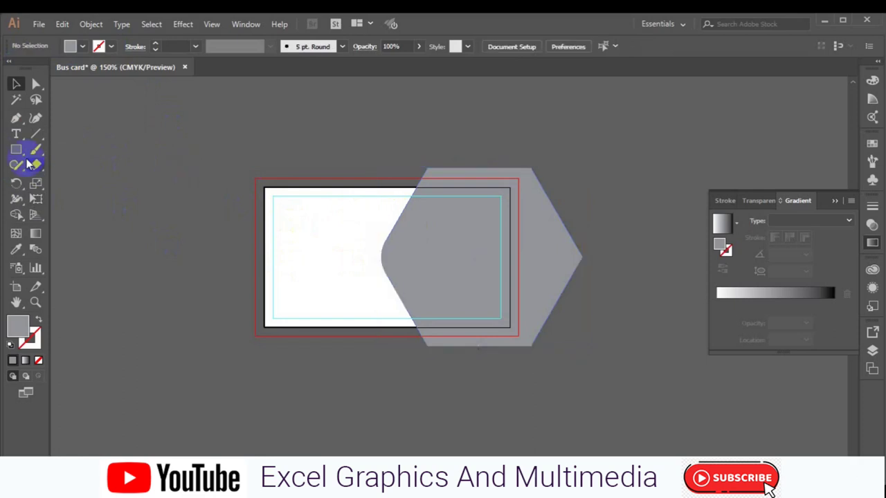
Draw a dark-blue-outlined, unfilled rectangle about 2.68 × 2 in across the card's right portion
left_click(108, 50)
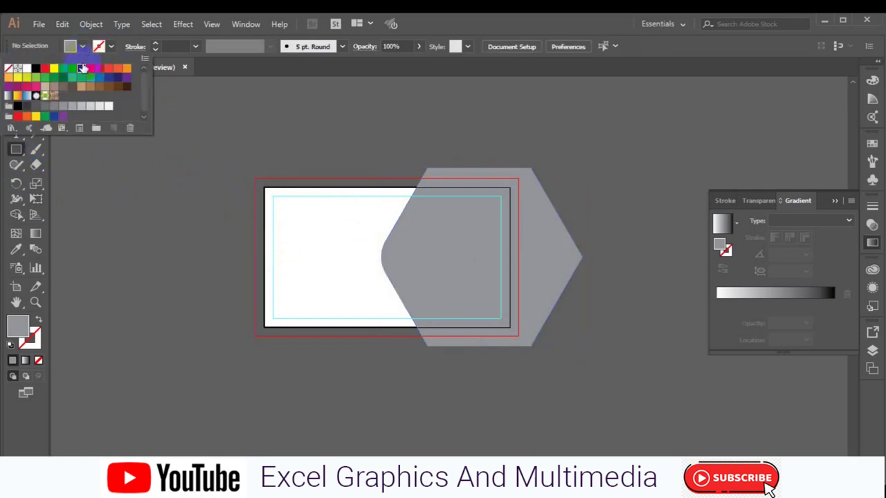
left_click(83, 67)
left_click(81, 52)
left_click(81, 52)
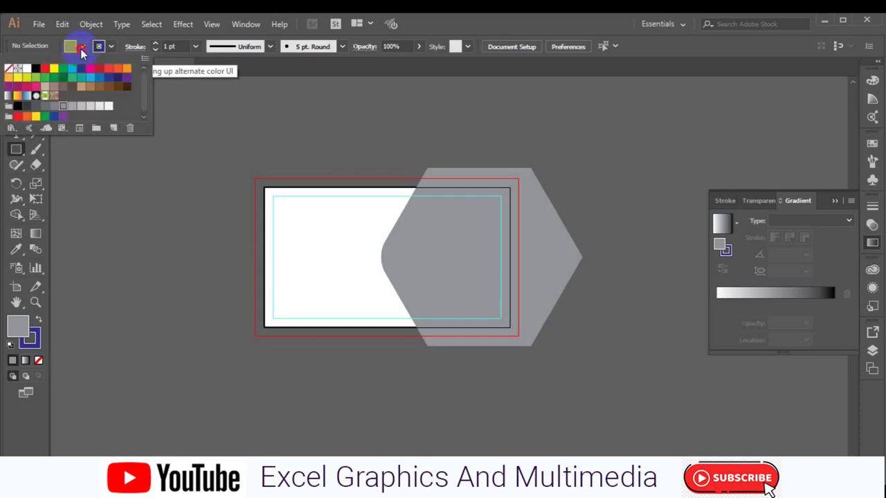
left_click(8, 68)
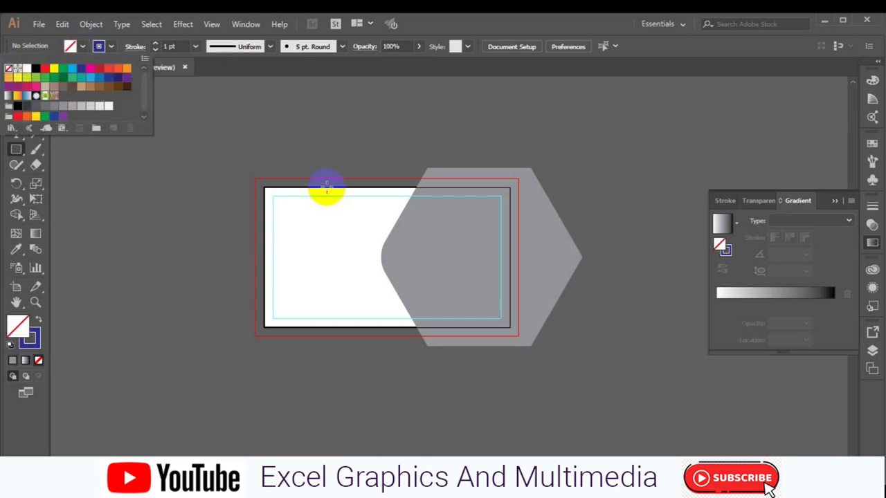
left_click(326, 188)
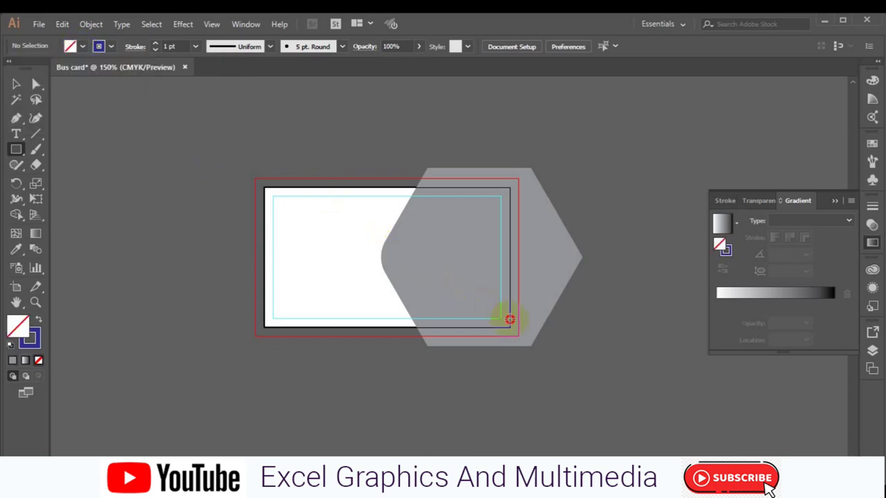
left_click_drag(326, 188, 512, 321)
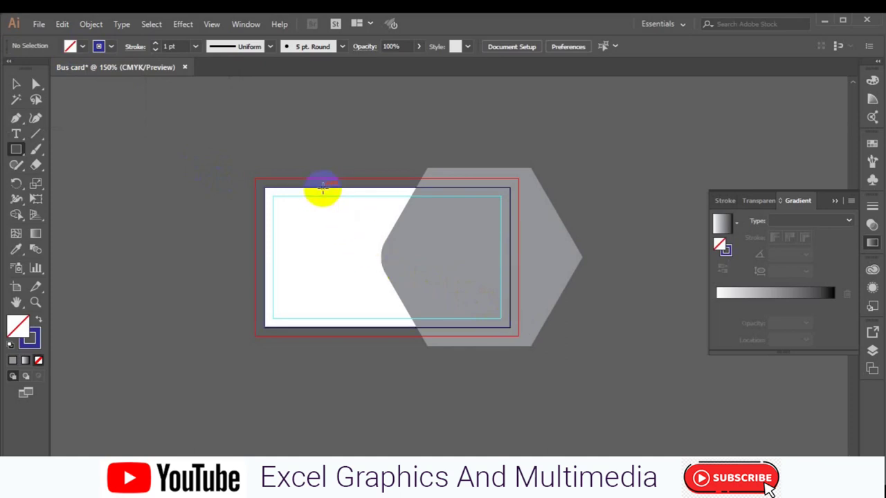
left_click_drag(322, 188, 510, 328)
left_click(16, 84)
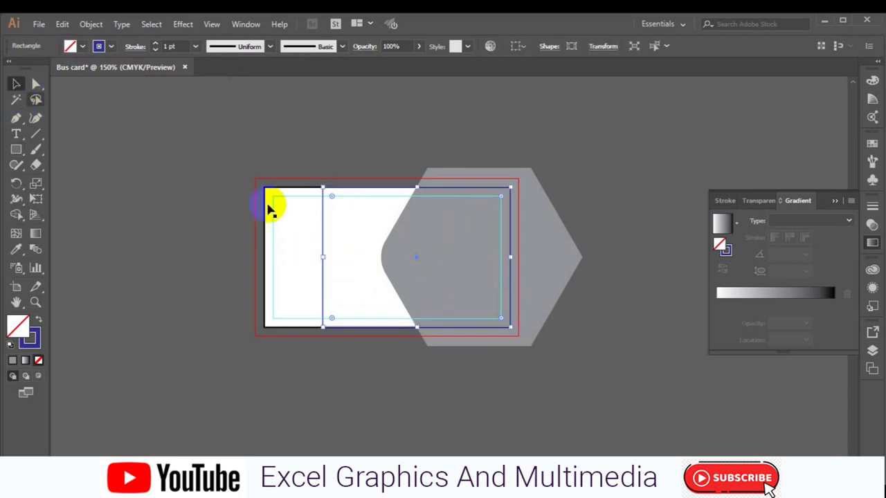
Remove both shapes' strokes and use Shape Builder to delete the hexagon part beyond the card
left_click(544, 284, "shift")
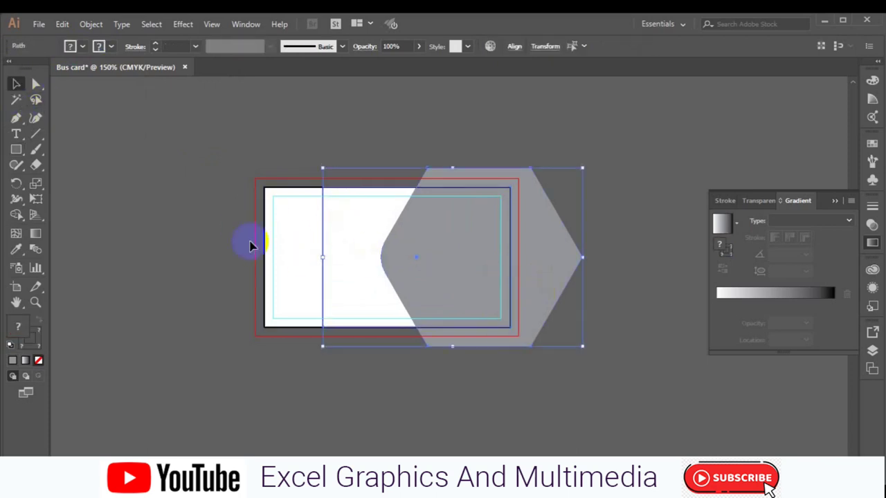
left_click(297, 204)
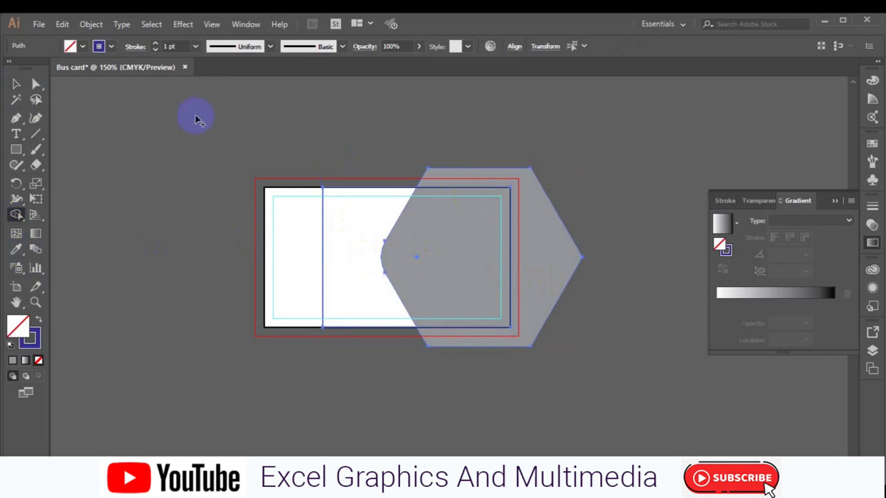
left_click(110, 46)
left_click(8, 68)
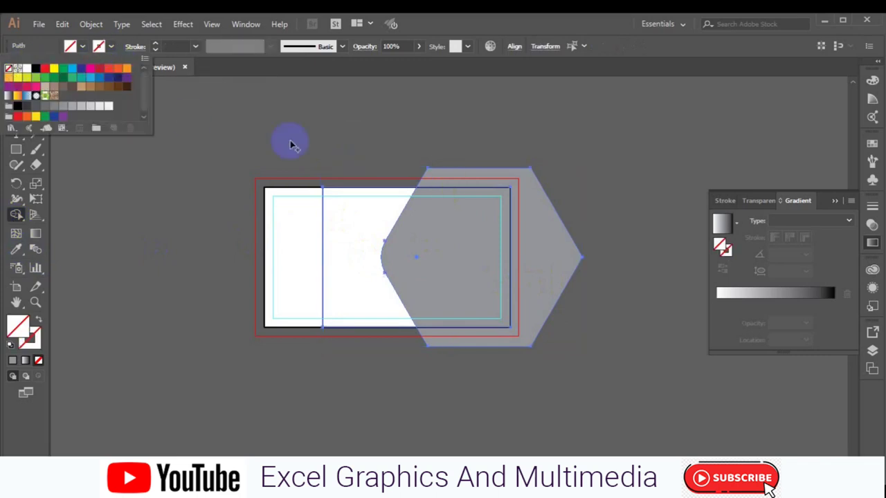
left_click(556, 240)
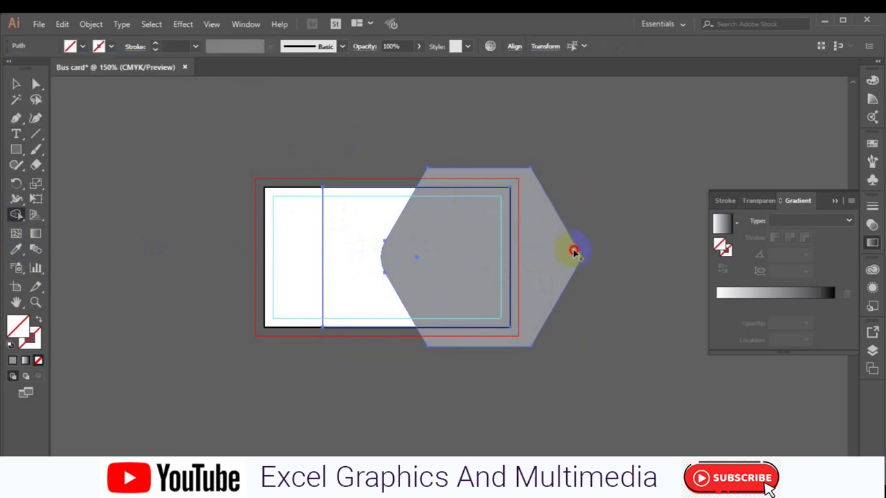
left_click(550, 258)
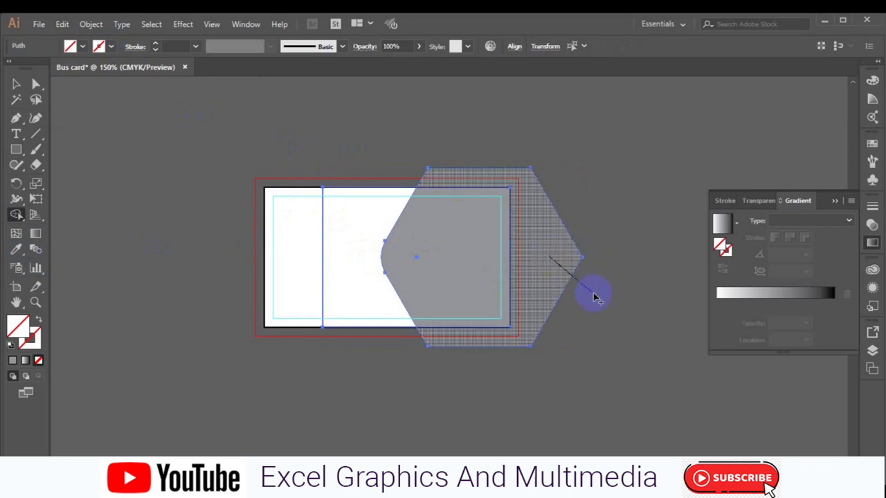
left_click_drag(593, 296, 593, 293)
key("v")
left_click(316, 271)
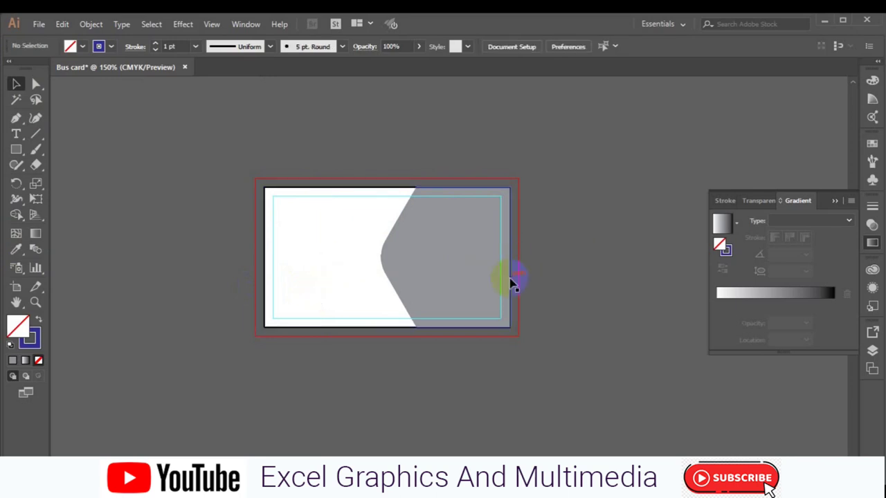
left_click(510, 283)
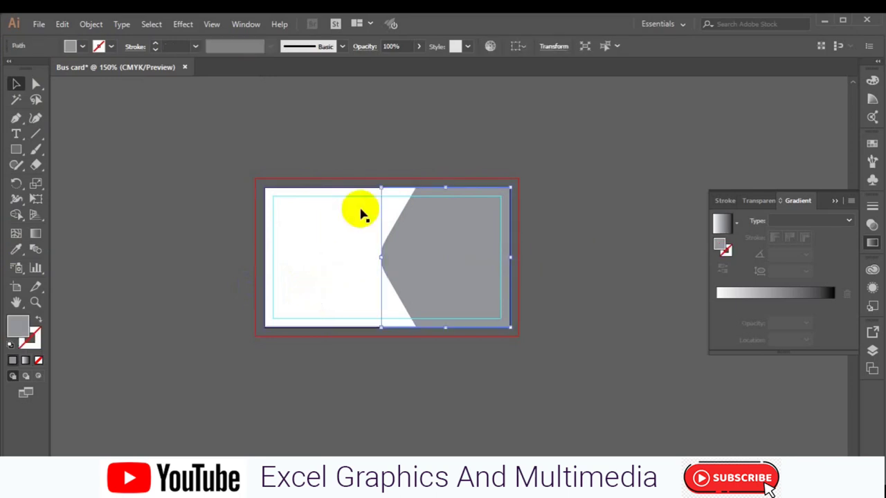
Round the grey chevron's pointed left corner and select the chevron
key("Delete")
key("ctrl+z")
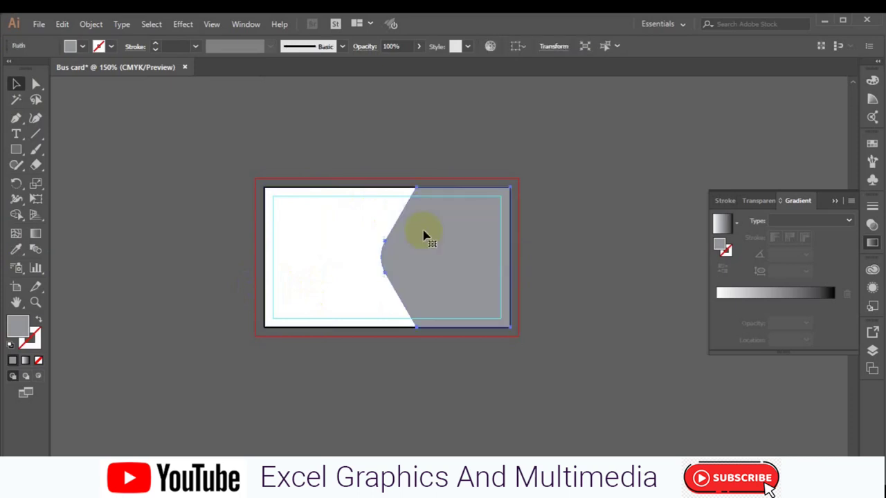
left_click(560, 274)
left_click(505, 330)
left_click(583, 306)
left_click(482, 293)
Paste a light grey copy behind the chevron and nudge it left
left_click(62, 24)
left_click(63, 24)
left_click(62, 25)
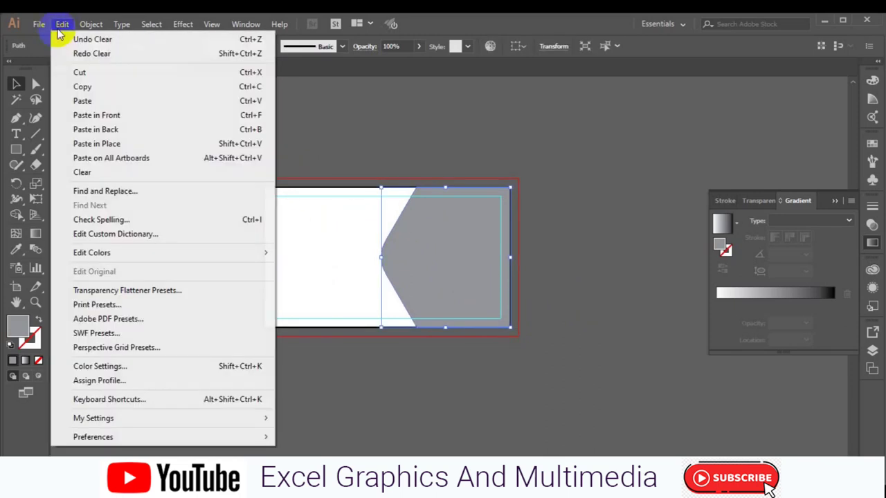
left_click(114, 130)
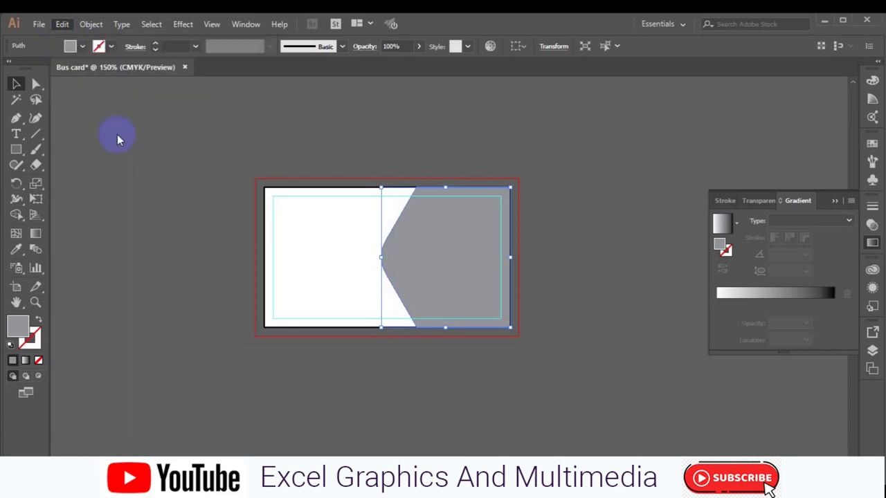
left_click(83, 46)
left_click(90, 106)
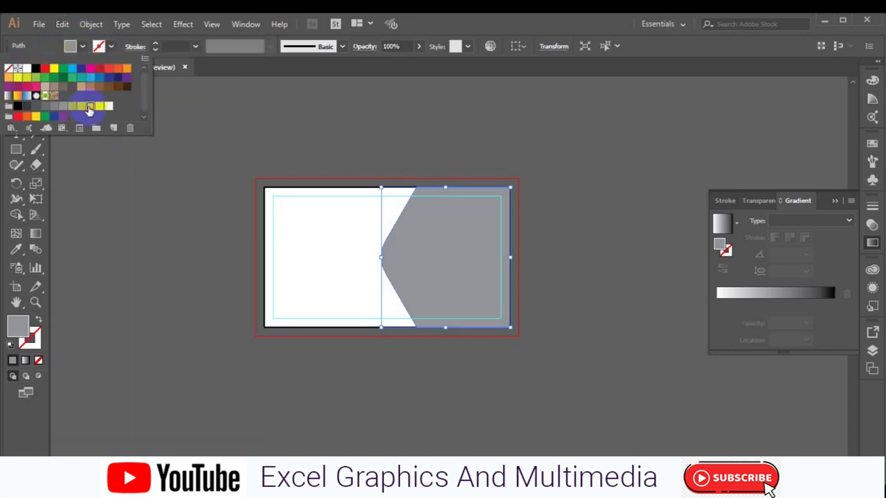
left_click(198, 274)
key("Left")
key("Left")
key("Left")
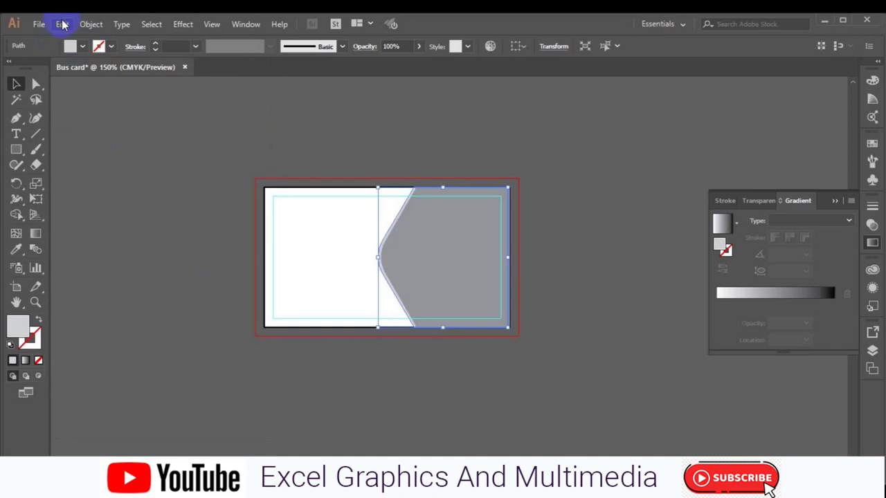
Paste a darker grey copy behind and nudge it further left into a stripe
left_click(62, 25)
left_click(105, 94)
left_click(61, 24)
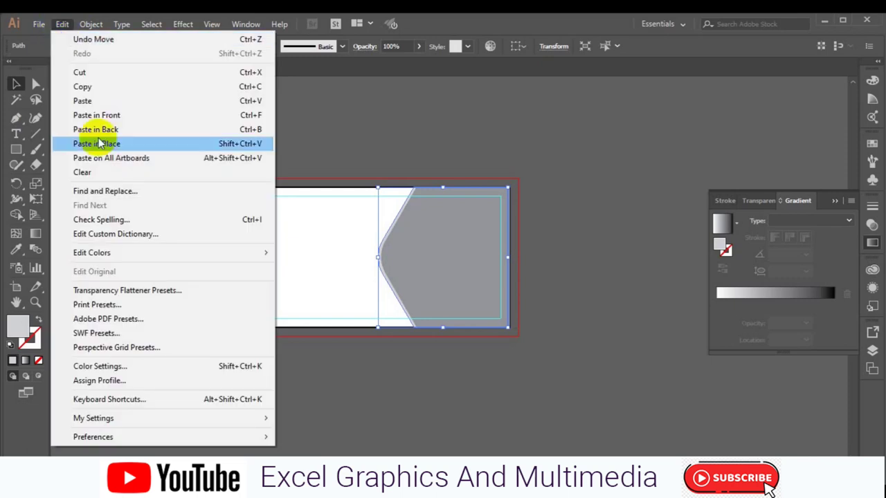
left_click(103, 130)
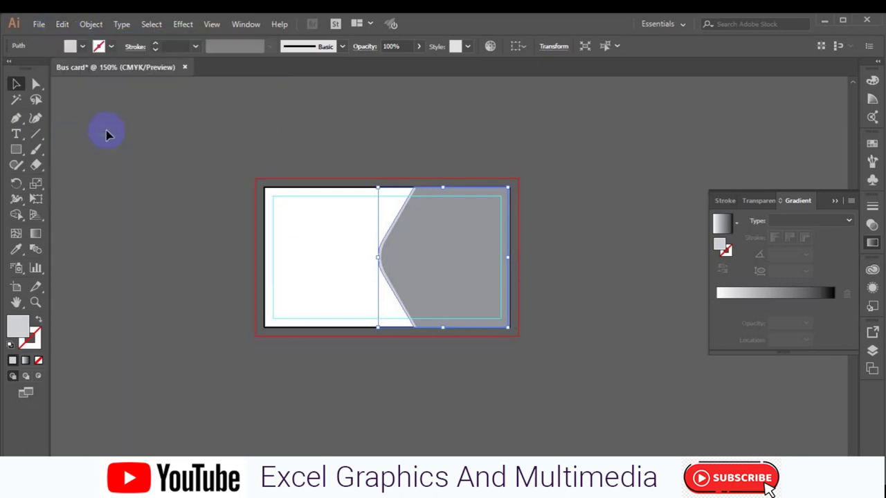
left_click(83, 47)
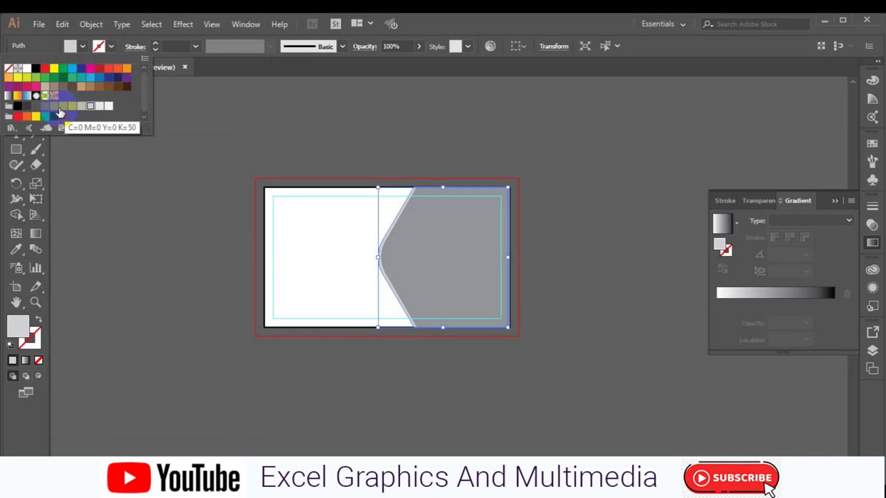
left_click(54, 107)
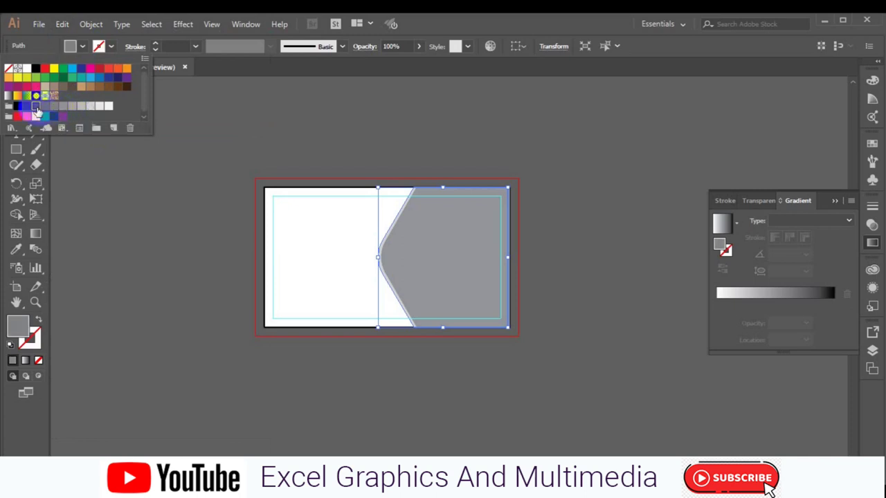
left_click(36, 107)
left_click(156, 222)
key("Left")
key("Left")
key("Left")
key("Left")
key("Left")
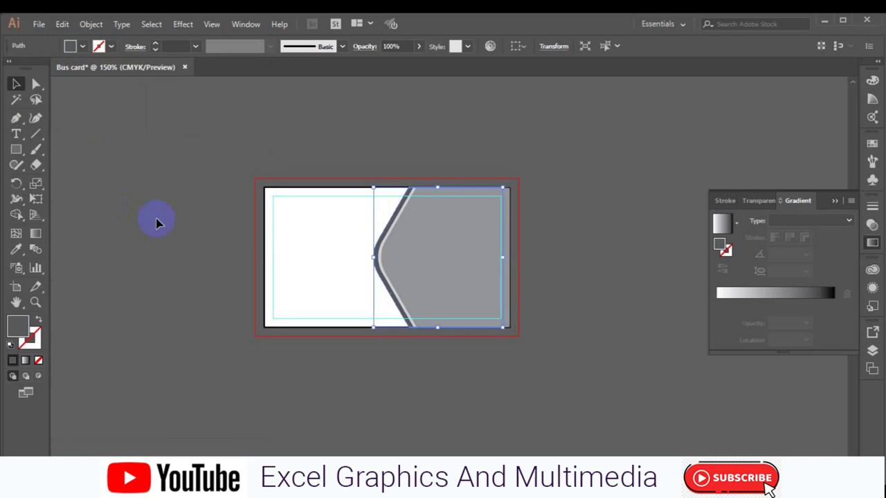
key("Left")
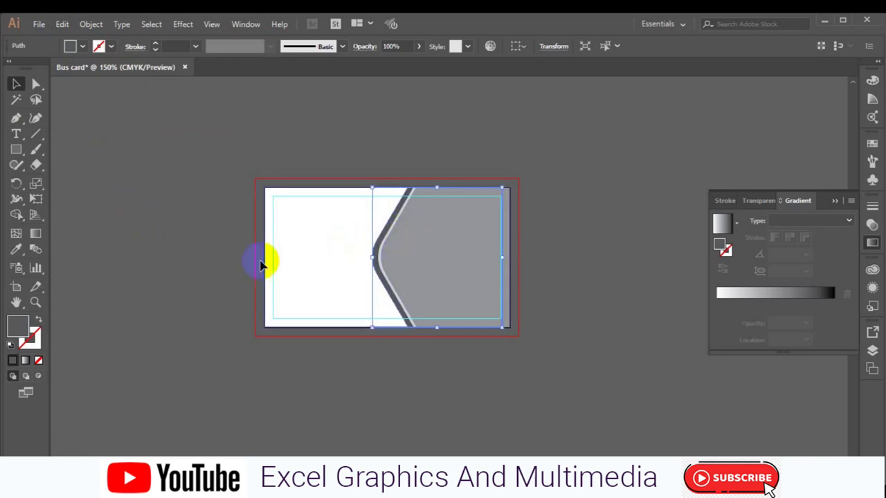
Raise a back chevron copy about 0.49 in and fill it green
left_click(198, 276)
left_click(396, 226)
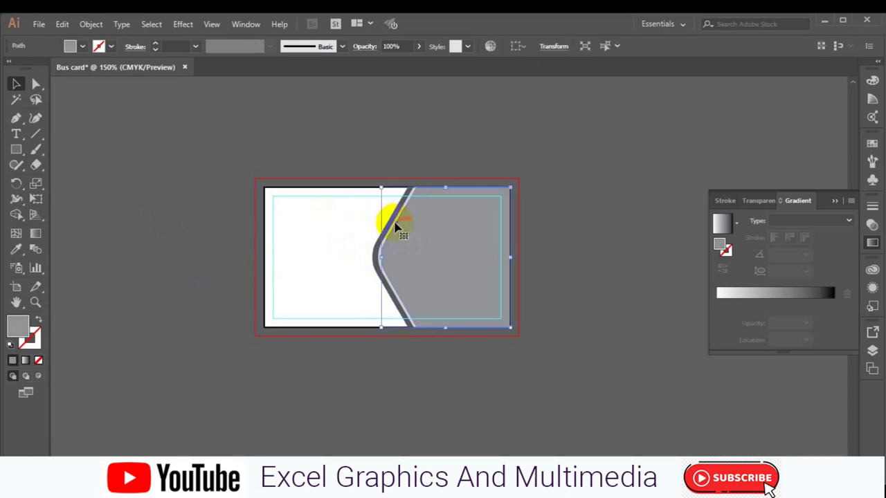
left_click_drag(395, 219, 398, 190)
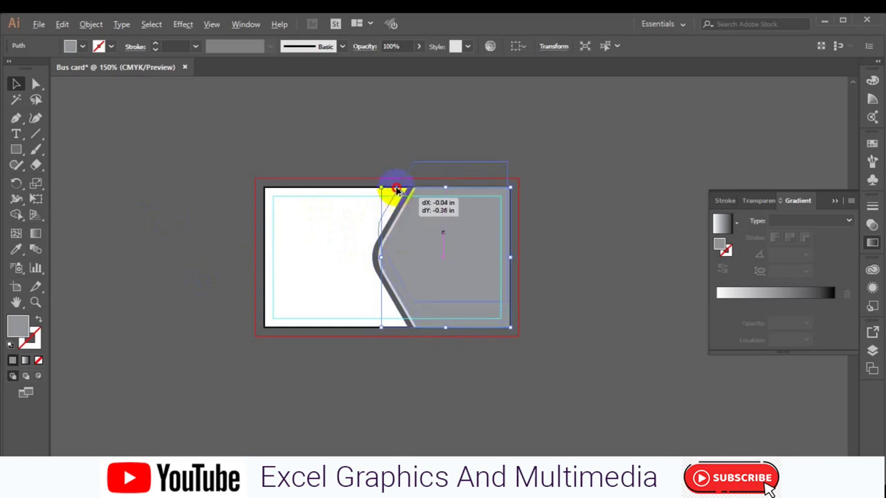
left_click_drag(397, 190, 396, 195)
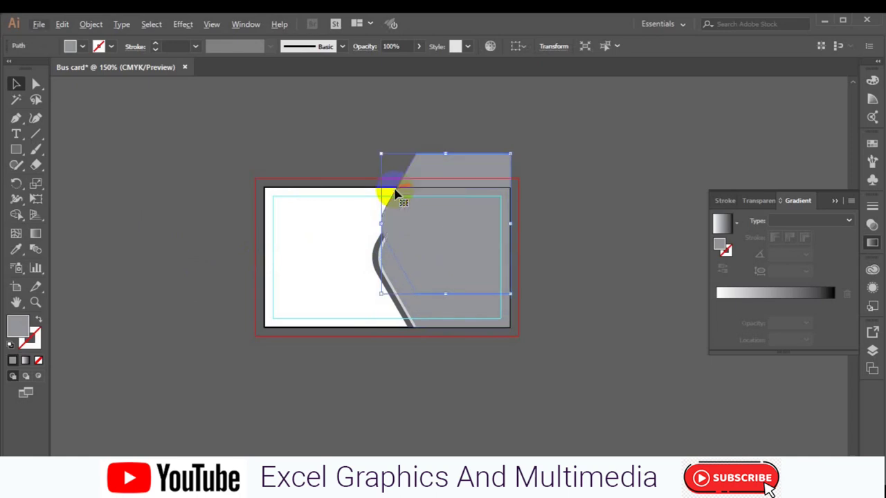
left_click(81, 47)
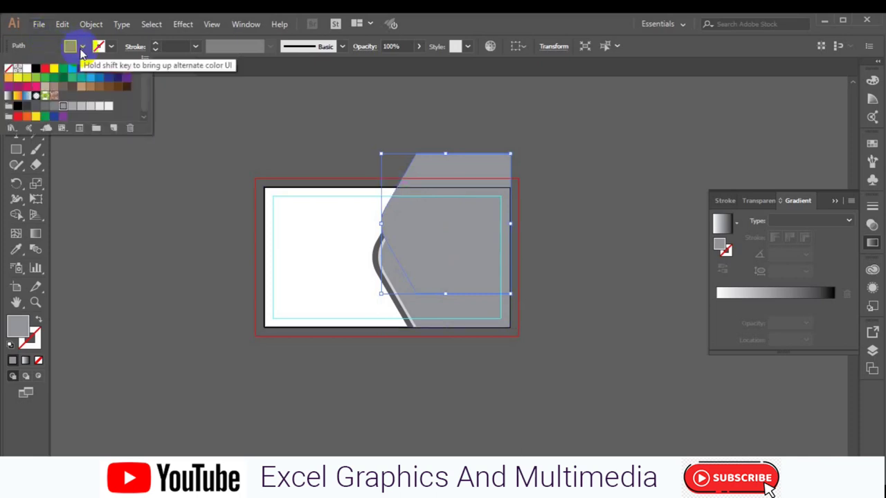
left_click(44, 81)
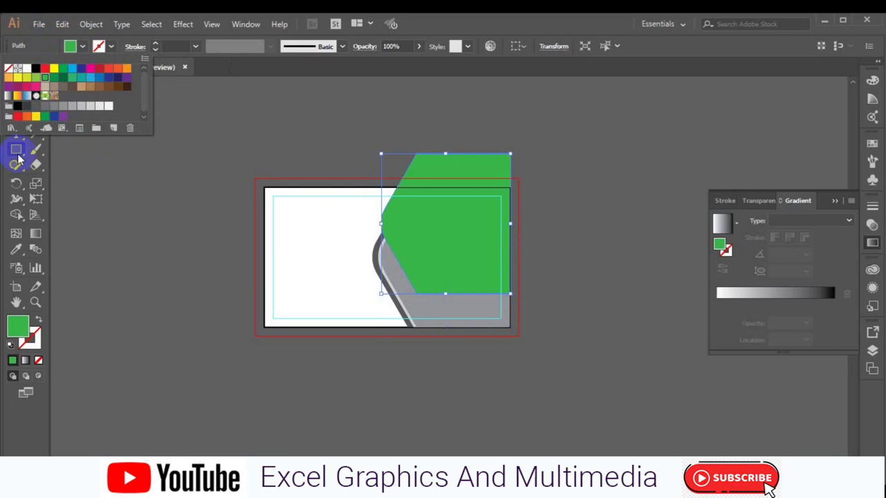
left_click(233, 235)
Bring the grey panel to the front, in front of the green copy
left_click(473, 311)
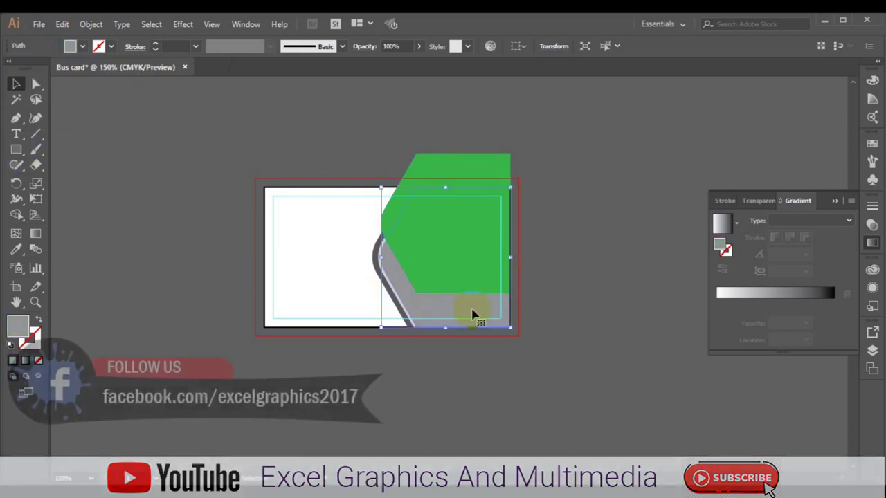
right_click(473, 312)
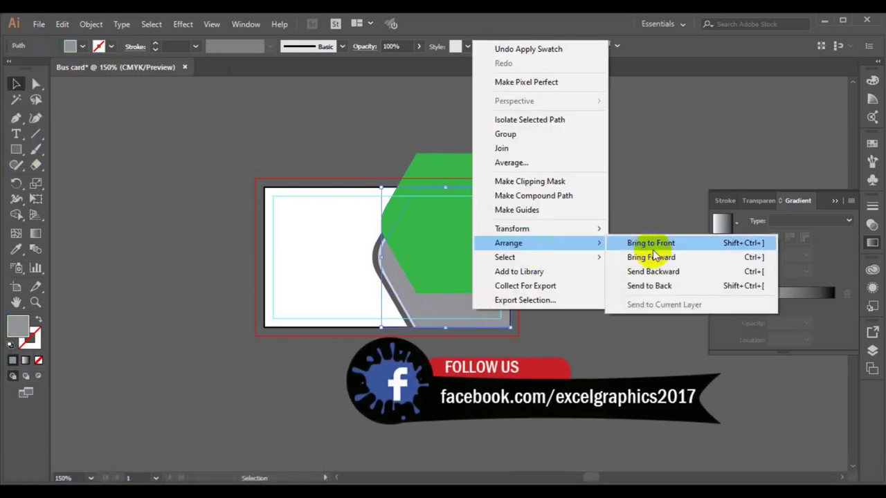
left_click(651, 243)
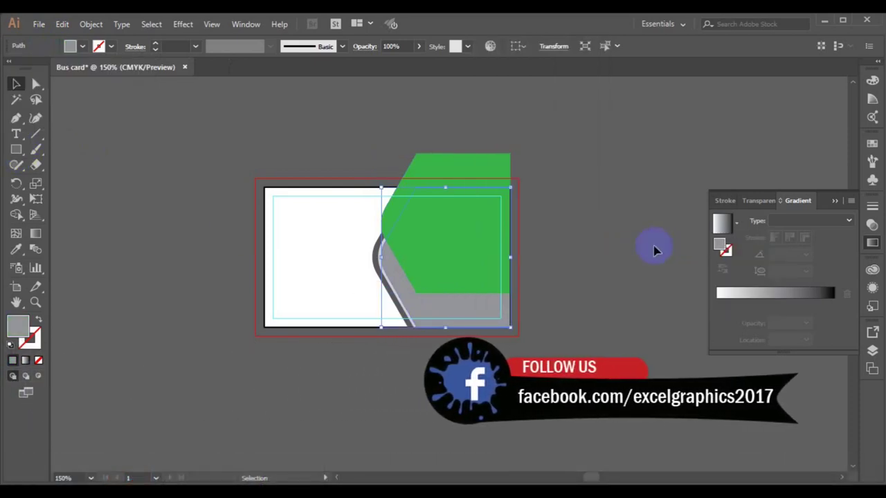
left_click(469, 174)
left_click(589, 220)
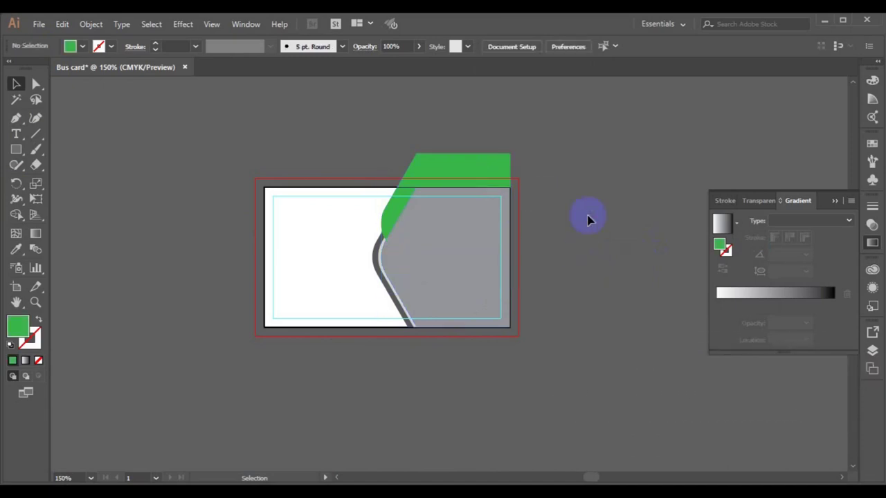
left_click(16, 118)
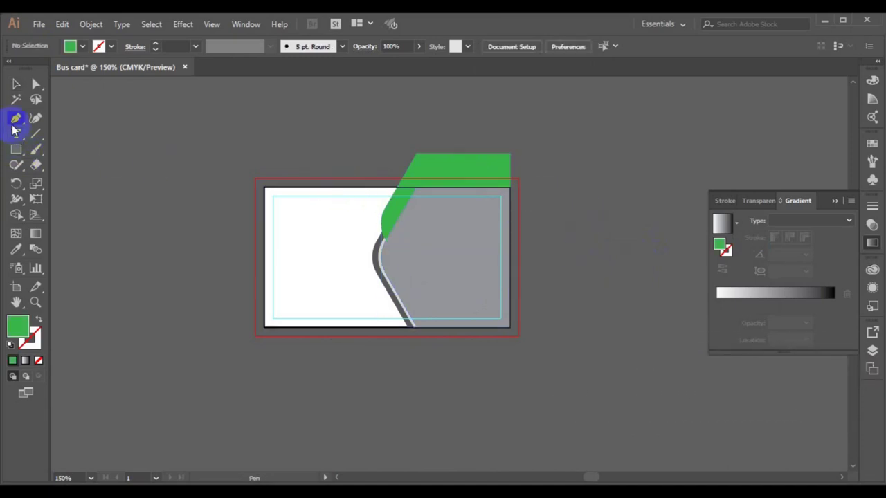
Draw a short diagonal line down from the card's top edge with the Pen tool
left_click_drag(366, 188, 404, 218)
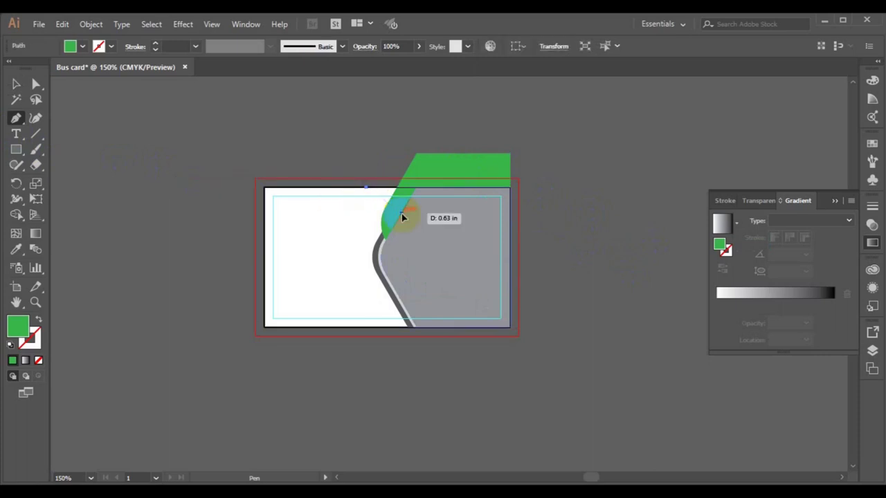
left_click(572, 194, "ctrl")
left_click(16, 84)
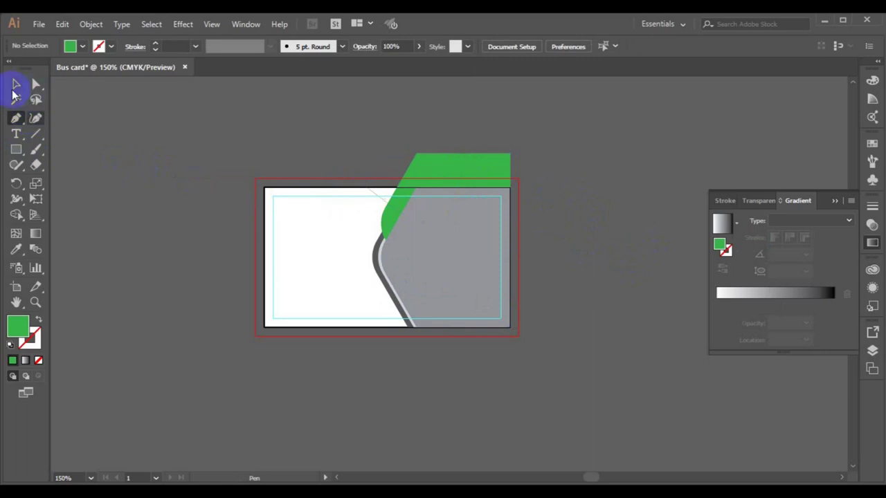
left_click(388, 205)
Give the line a 1 pt stroke and no fill, then select all and deselect
left_click(111, 46)
left_click(70, 92)
left_click(81, 48)
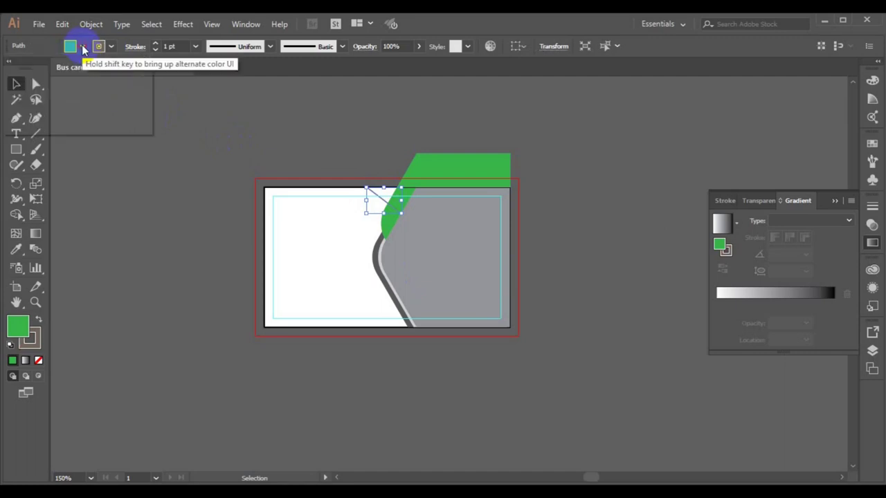
left_click(82, 49)
left_click(10, 68)
left_click(102, 173)
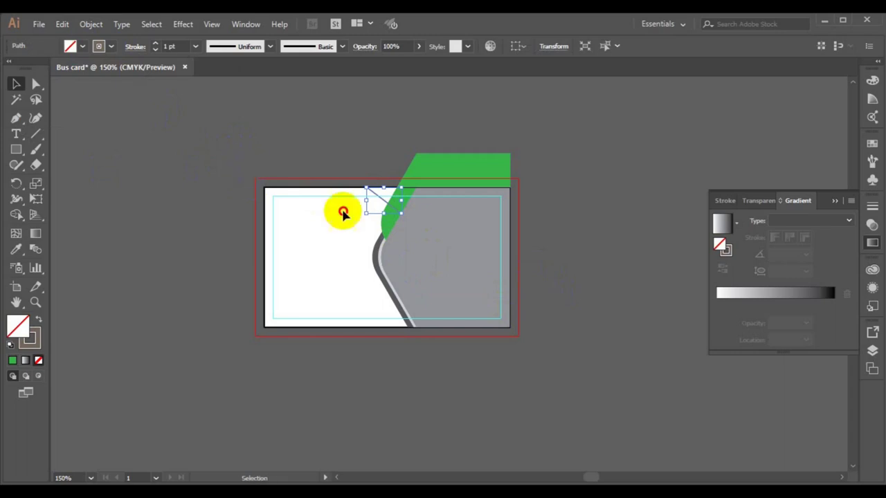
key("ctrl+a")
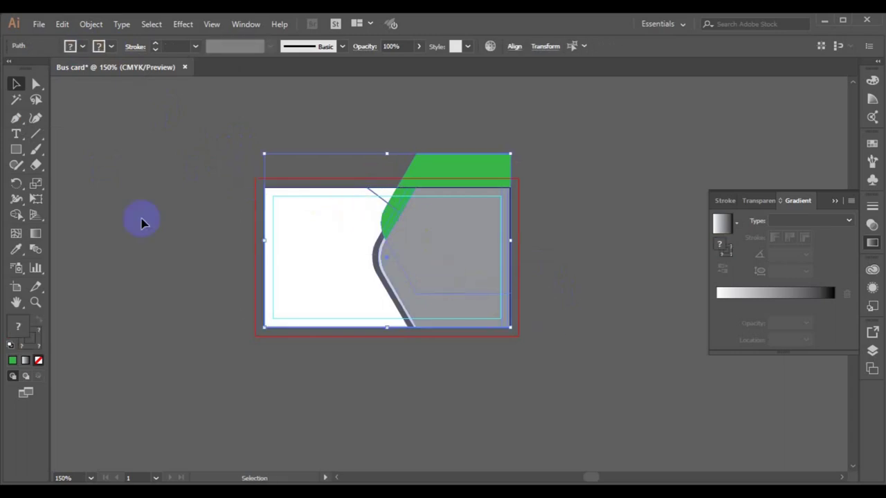
left_click(142, 221)
left_click(16, 149)
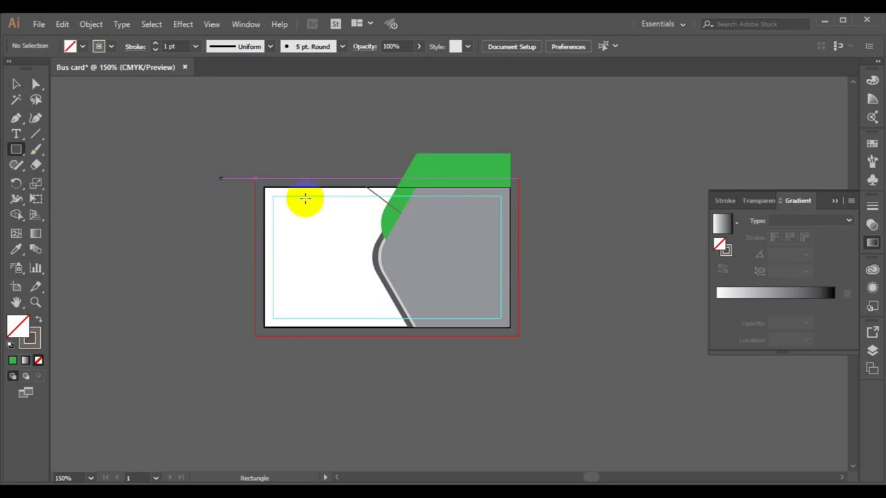
Draw a rectangle covering the whole card
mouse_move(266, 189)
left_mouse_down()
mouse_move(469, 285)
mouse_move(512, 325)
left_mouse_up()
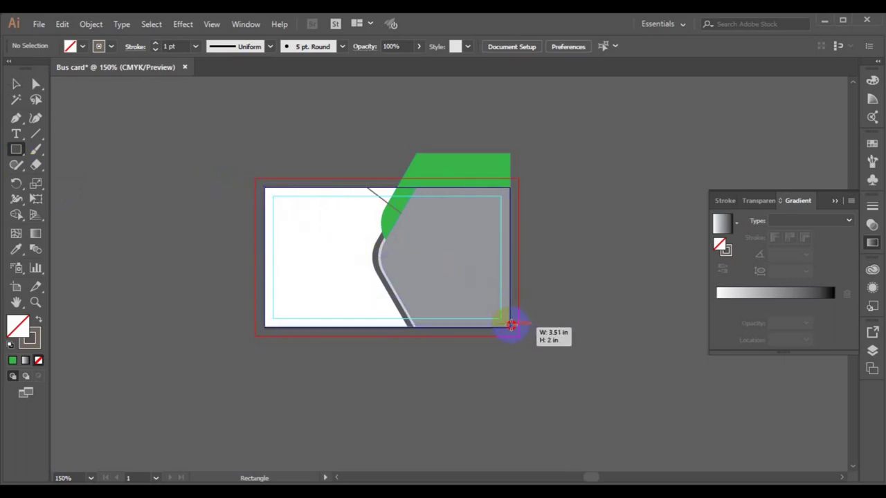
left_click_drag(512, 320, 518, 318)
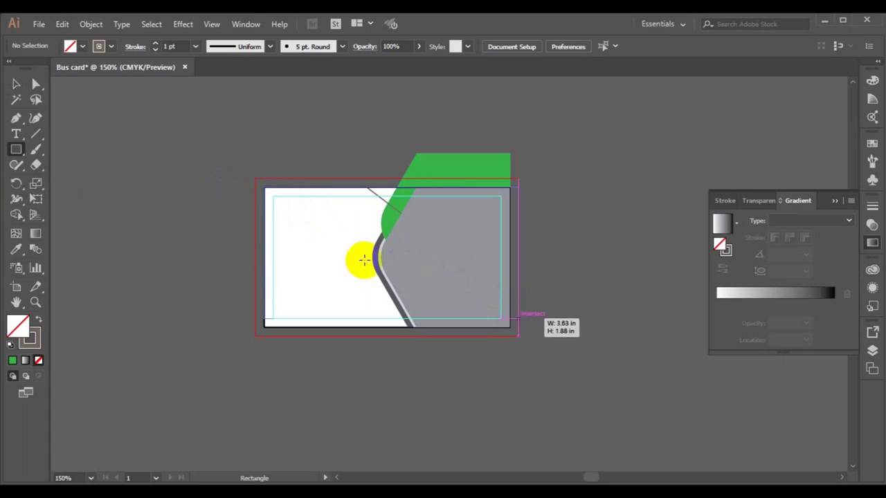
left_click(26, 88)
Select the green shape and both rectangles, then Shape Builder-delete the green area above the card
left_click_drag(253, 146, 498, 298)
left_click(16, 214)
left_click_drag(419, 173, 497, 170)
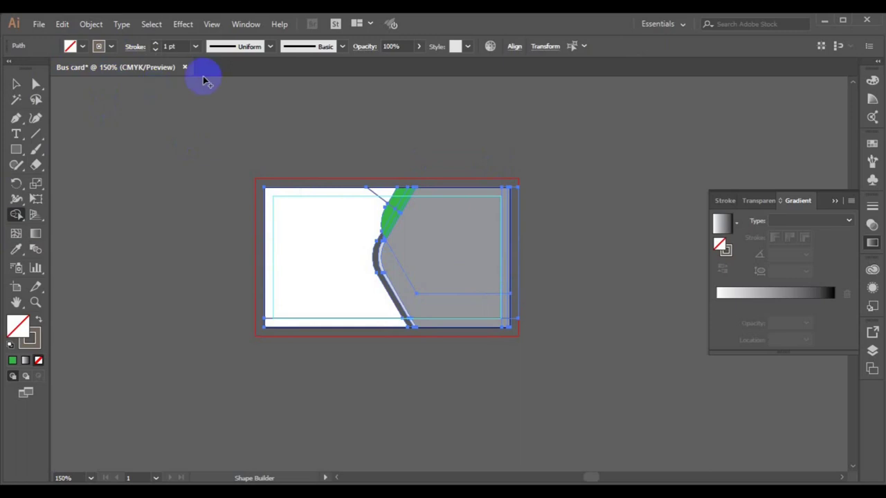
Undo the removal, set stroke to None, and delete the green overhang above the card
key("ctrl+z")
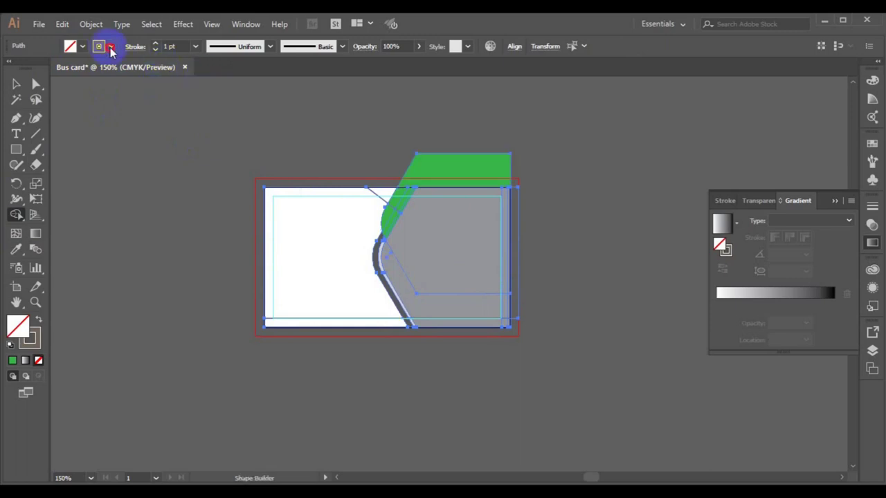
left_click(111, 47)
left_click(9, 67)
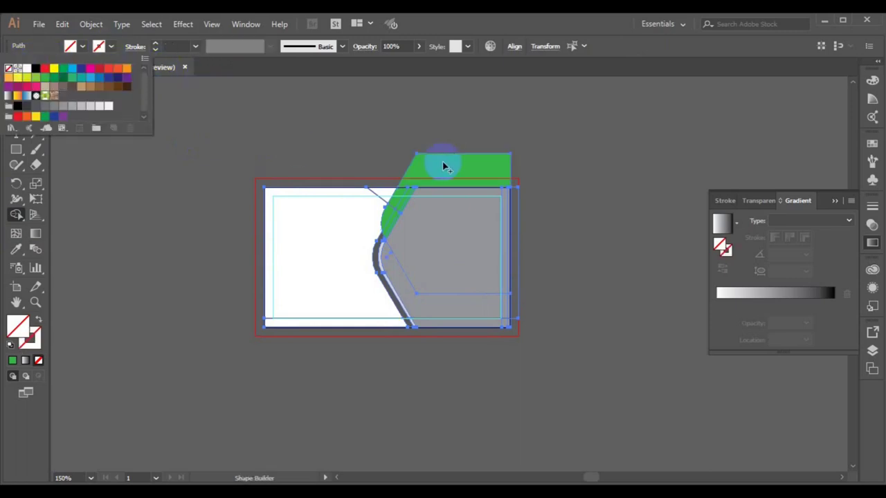
left_click_drag(491, 169, 564, 143)
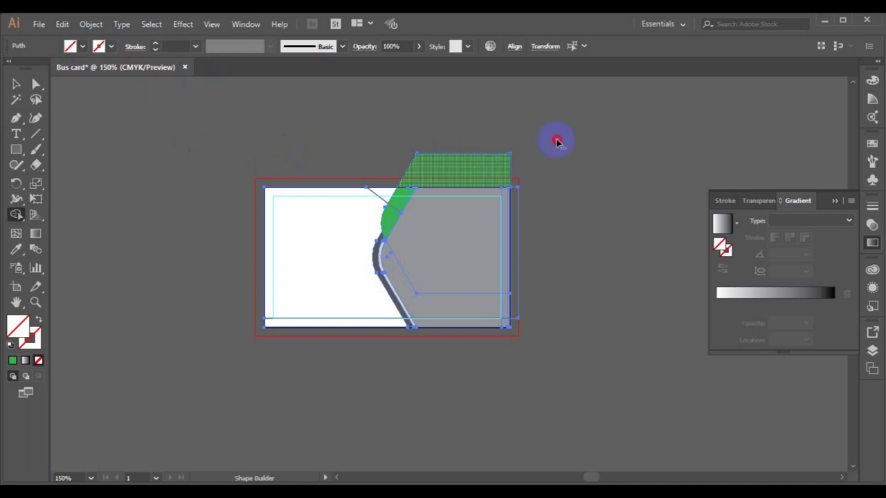
left_click_drag(564, 143, 302, 153)
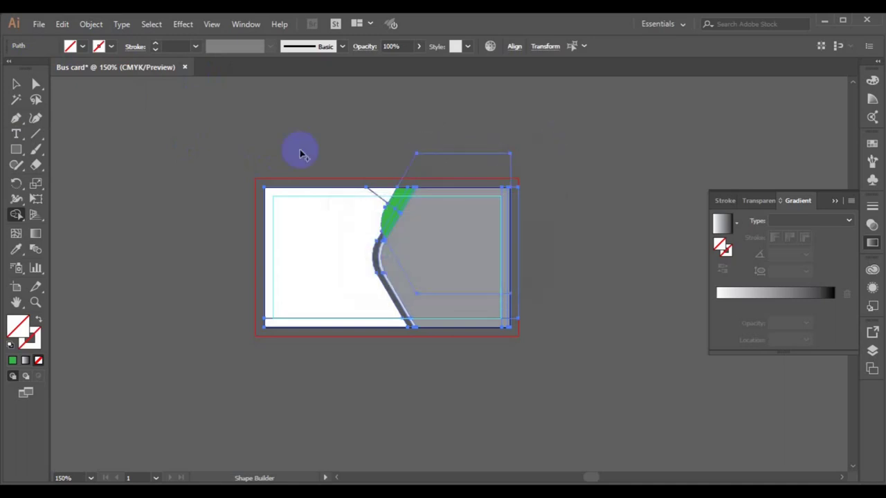
Fill the triangle region at the card's top edge with black
left_click(81, 46)
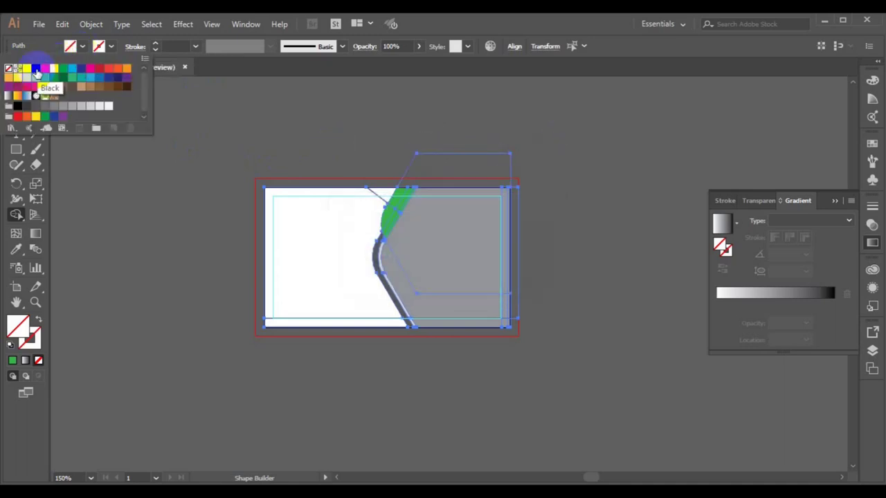
left_click(36, 70)
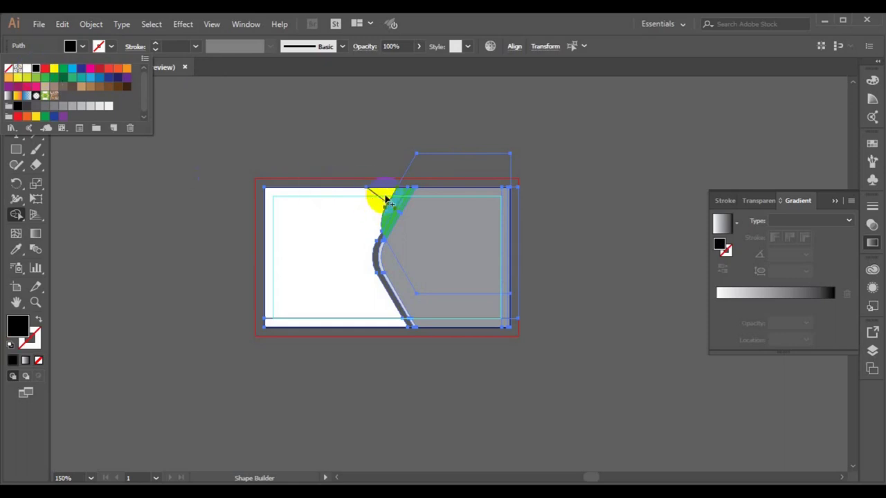
left_click(386, 197)
left_click(16, 84)
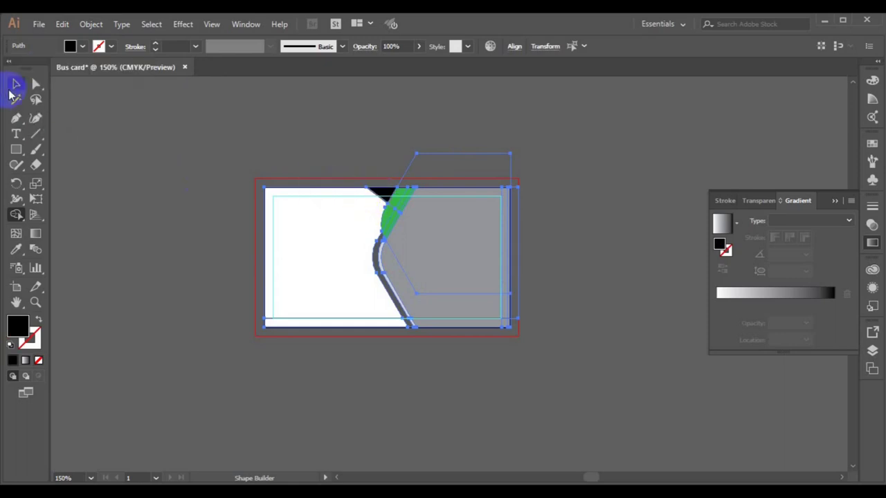
Eyedrop the curved band's dark gray onto the black top-edge triangle
left_click(436, 147)
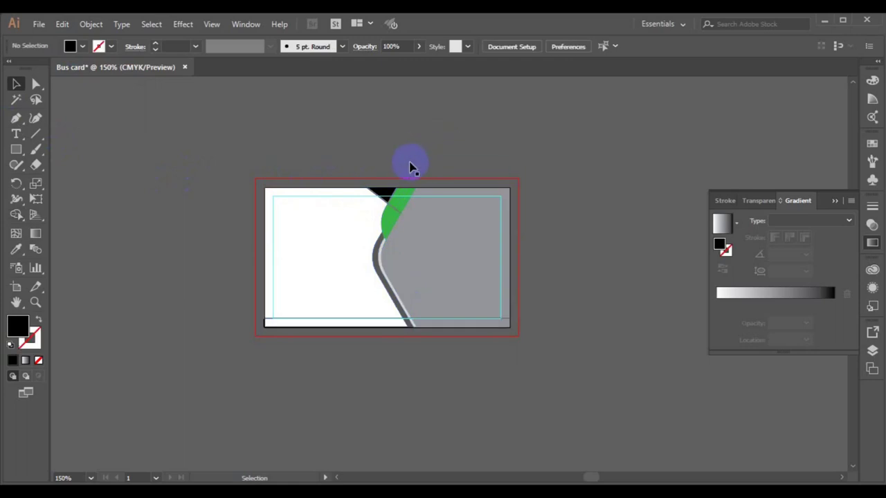
left_click_drag(412, 168, 398, 217)
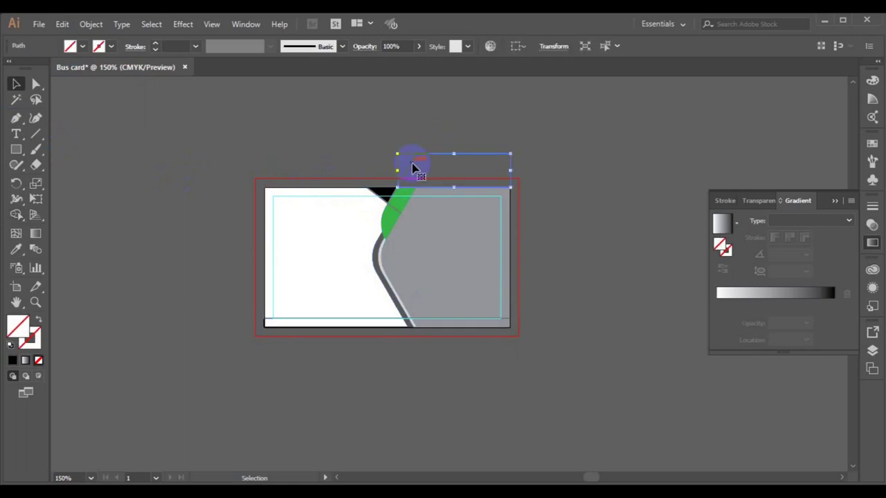
left_click(398, 217)
left_click_drag(398, 213, 395, 201)
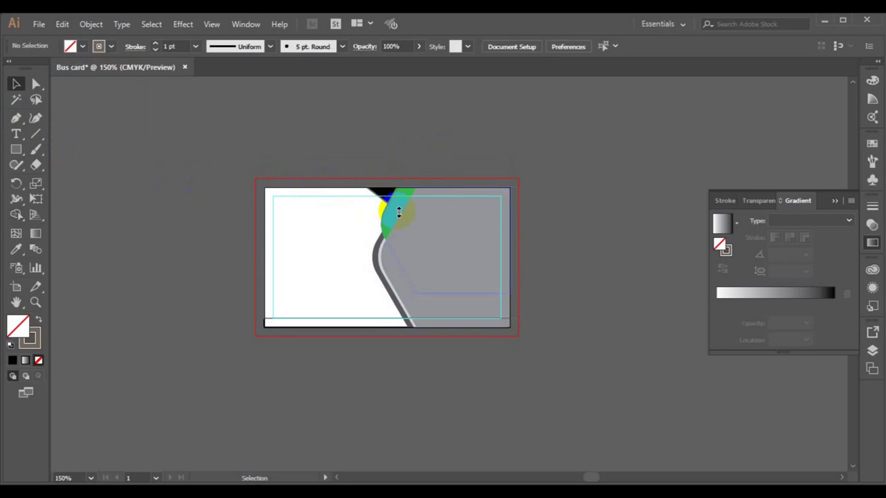
left_click(383, 194)
left_click(16, 249)
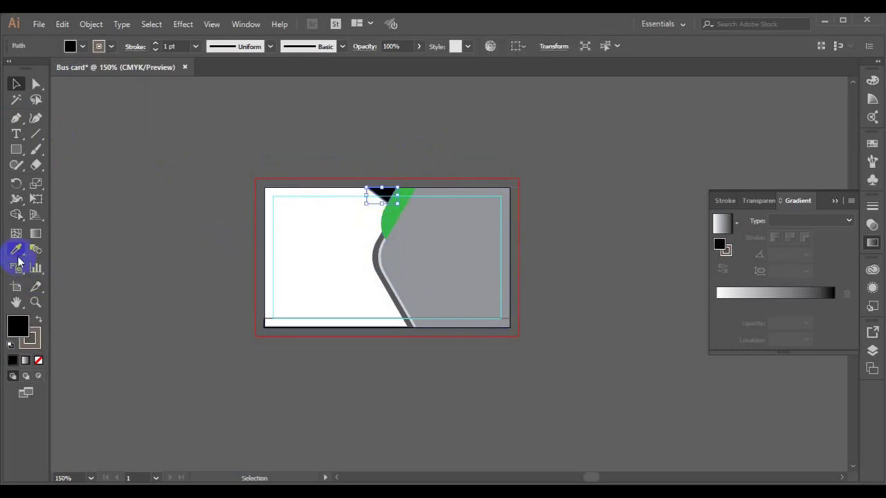
left_click(381, 273)
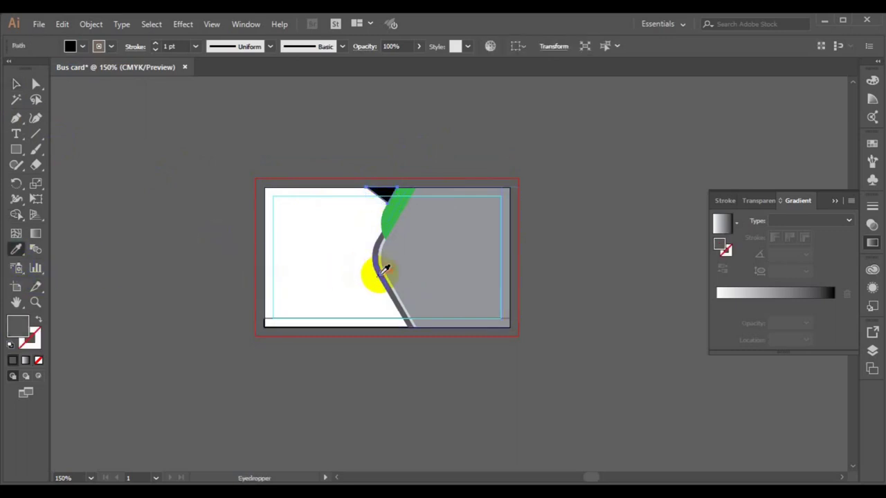
left_click(16, 84)
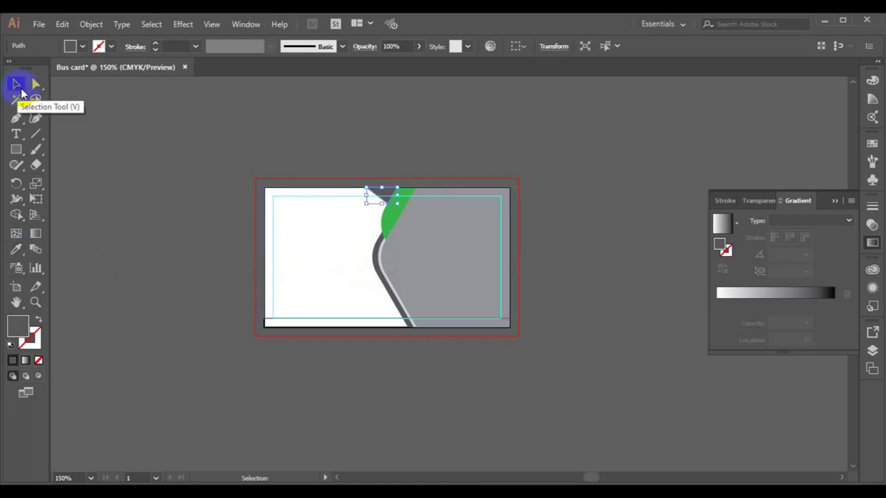
Toggle selection of the white background rectangle, ending with the green band selected
left_click(144, 192)
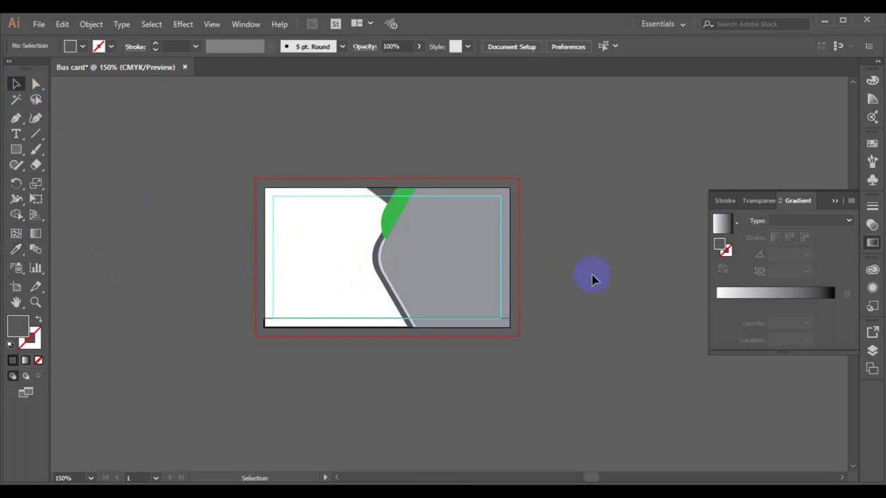
left_click(351, 326)
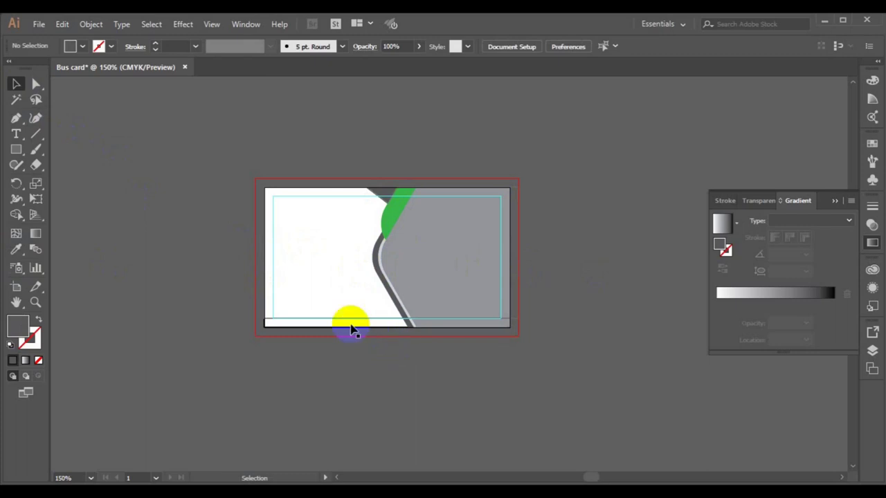
left_click(309, 330)
left_click(309, 330)
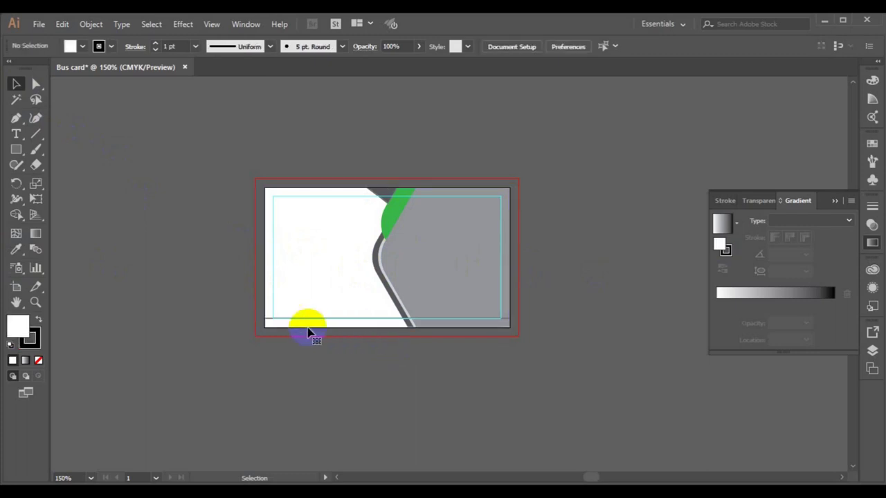
left_click(270, 321)
left_click(270, 321)
left_click(270, 321)
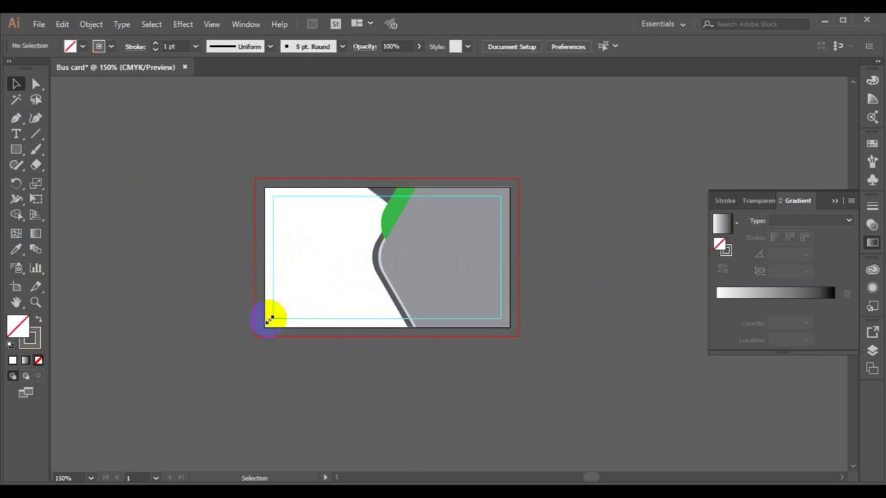
left_click(399, 211)
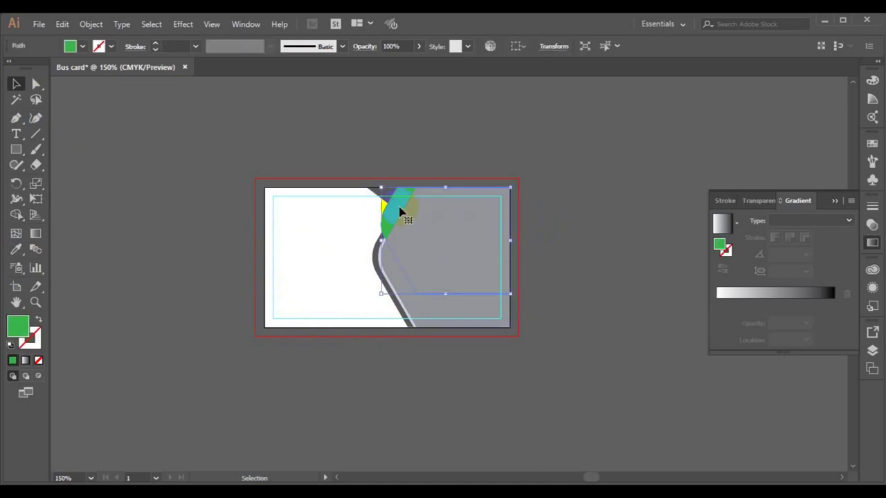
Duplicate the gray panel onto the pasteboard at upper right and save as Bus card.ai
left_click(374, 268)
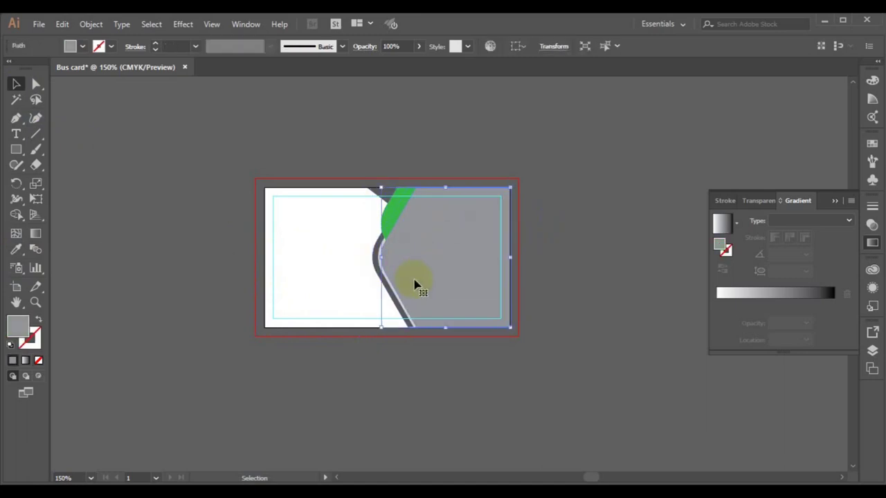
left_click_drag(432, 278, 611, 197)
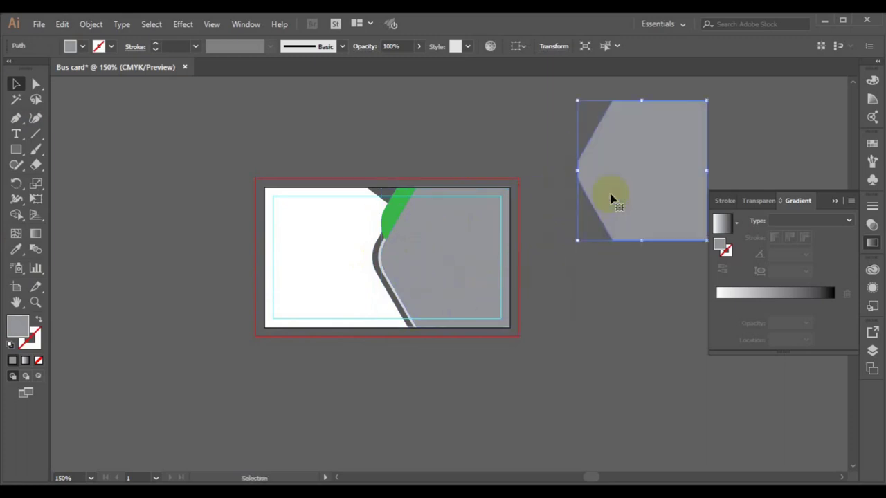
left_click(579, 319)
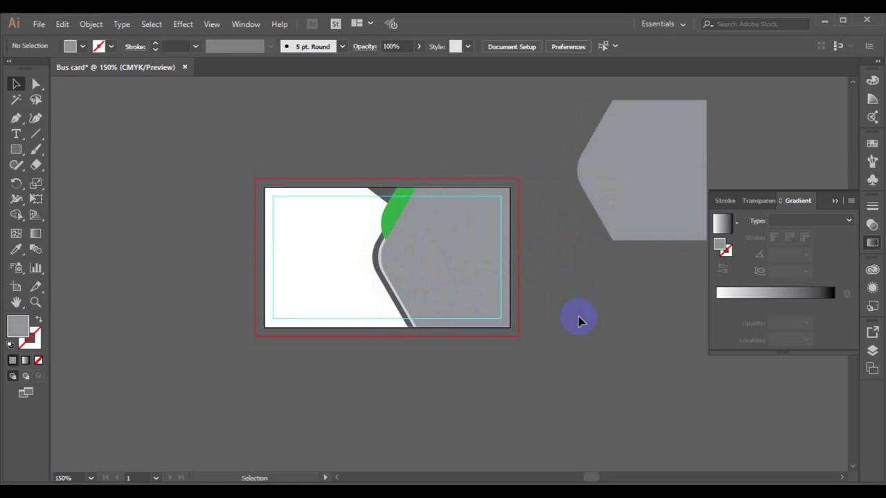
key("ctrl+s")
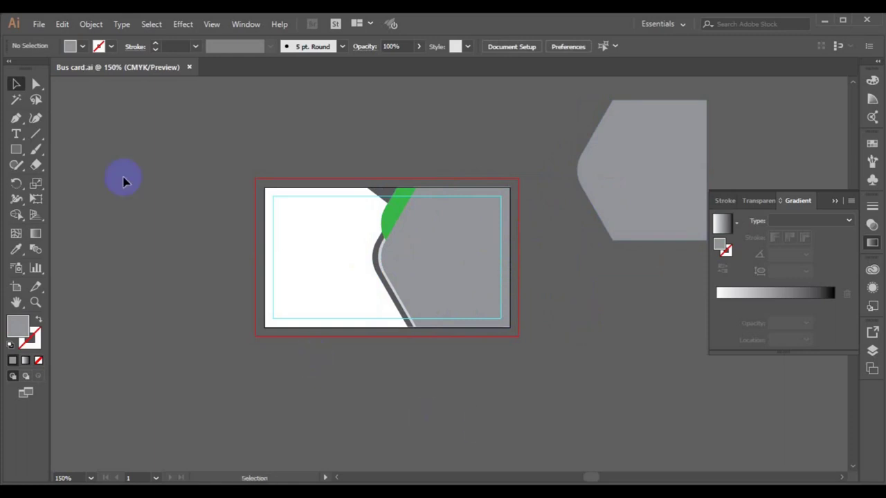
Load the istockphoto image from the freepik stockpoto folder with File > Place
left_click(39, 25)
left_click(99, 240)
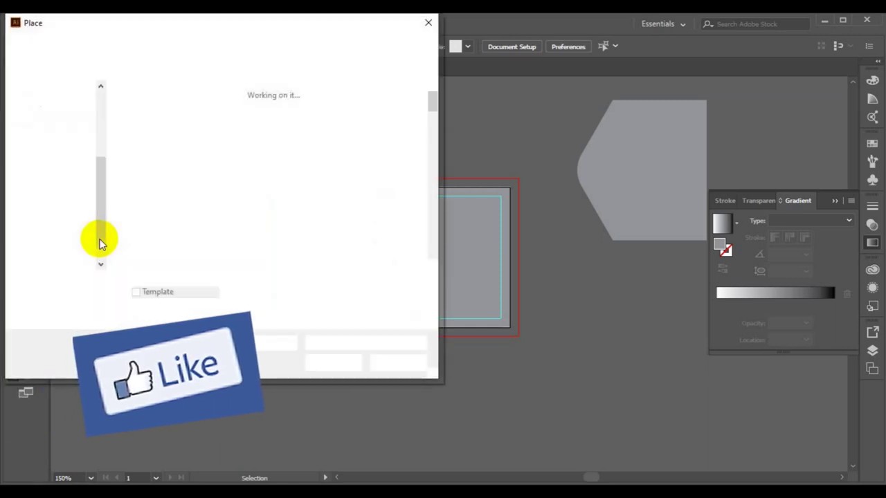
scroll(425, 265, "down", 2)
scroll(346, 253, "down", 2)
double_click(172, 135)
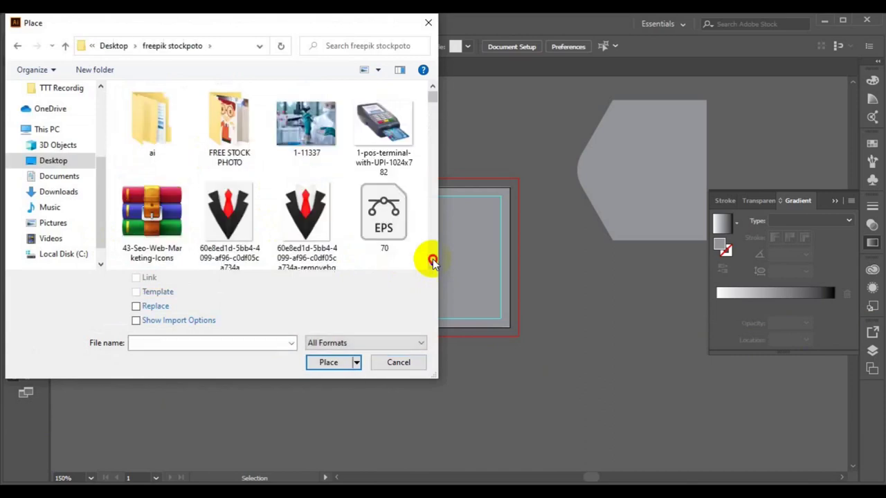
scroll(433, 261, "down", 2)
scroll(433, 249, "down", 3)
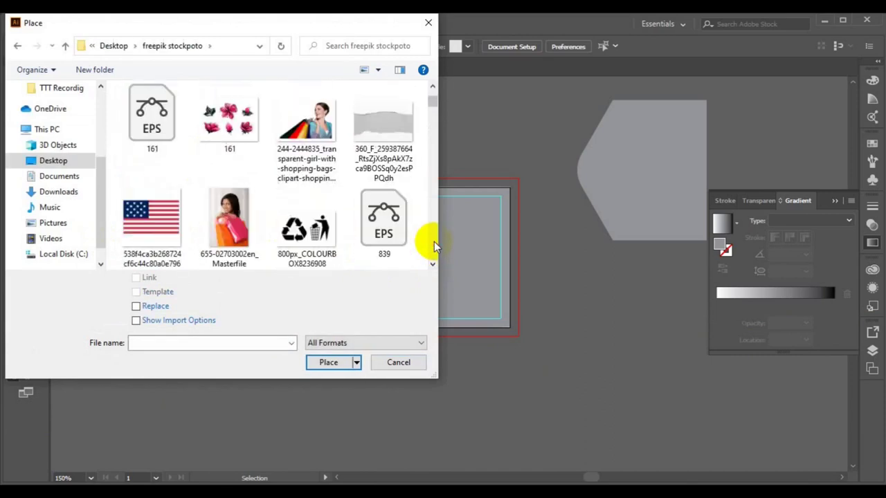
scroll(434, 241, "down", 3)
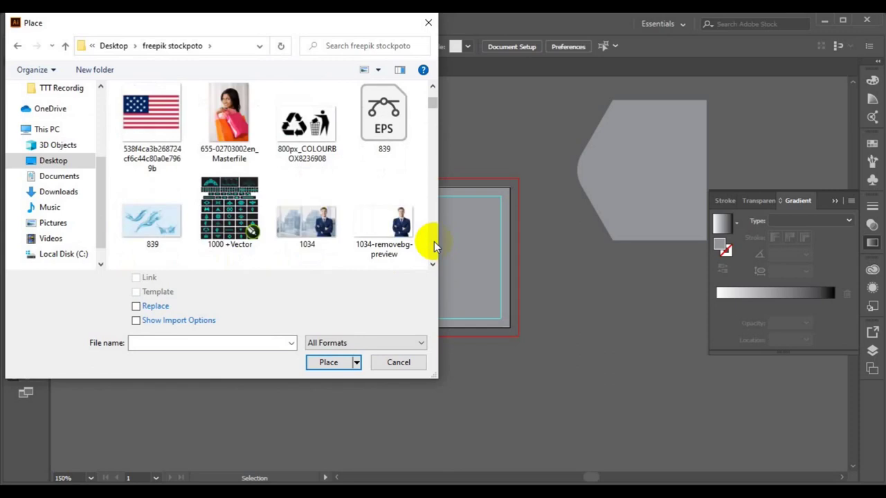
scroll(434, 241, "down", 10)
left_click(249, 268)
left_click(335, 362)
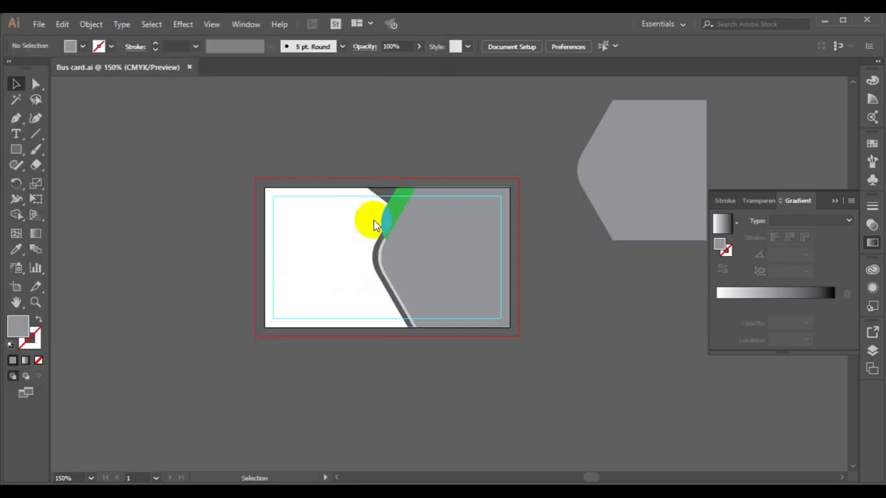
Place the man-at-desk photo over the card and shift it left past the card's edge
mouse_move(348, 188)
left_mouse_down()
mouse_move(580, 353)
mouse_move(572, 339)
left_mouse_up()
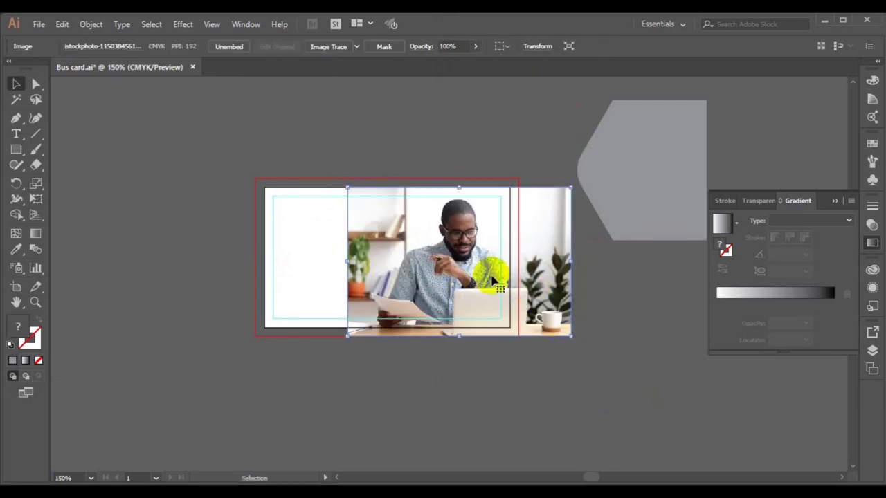
left_click_drag(488, 278, 420, 279)
left_click(495, 285)
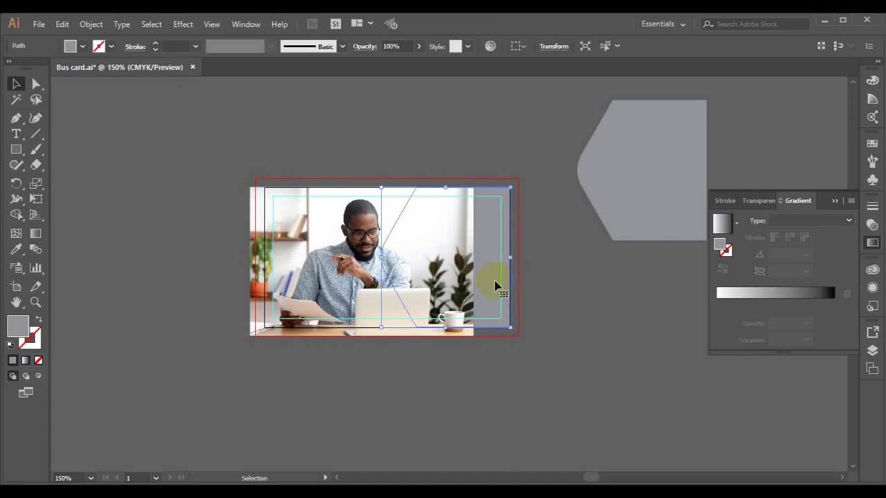
Bring the gray panel in front of the photo and set its opacity to 56%
right_click(495, 286)
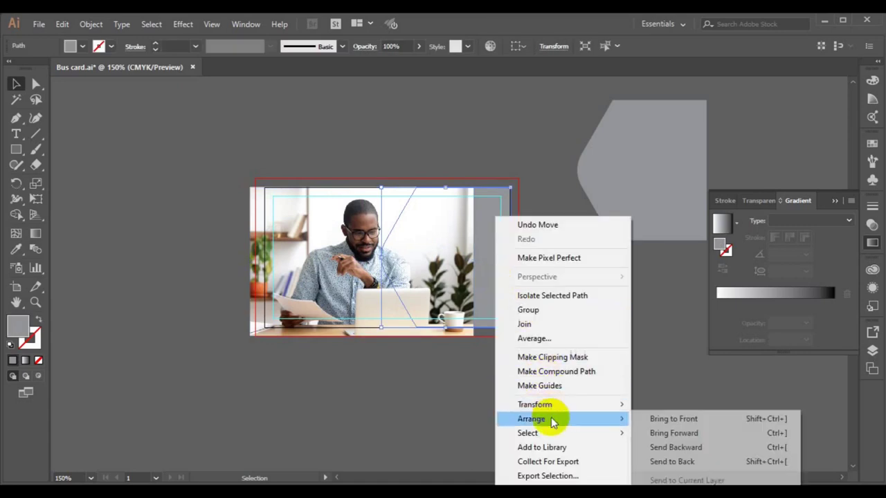
mouse_move(531, 419)
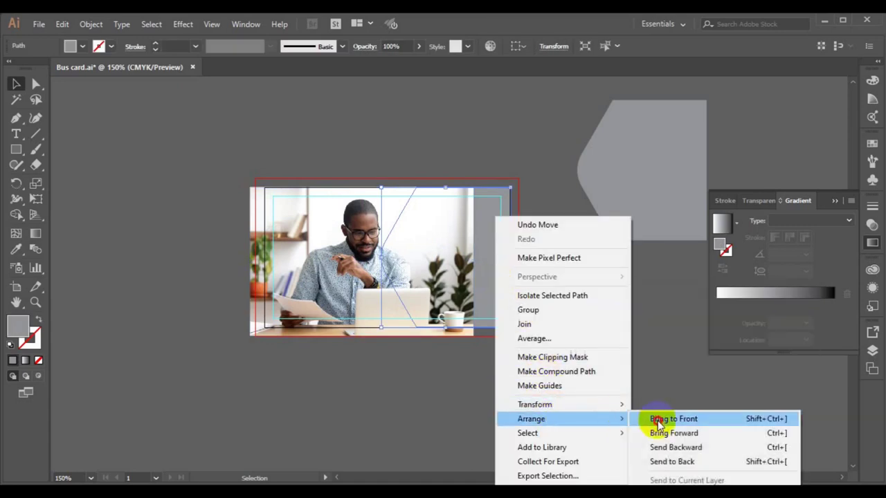
left_click(658, 420)
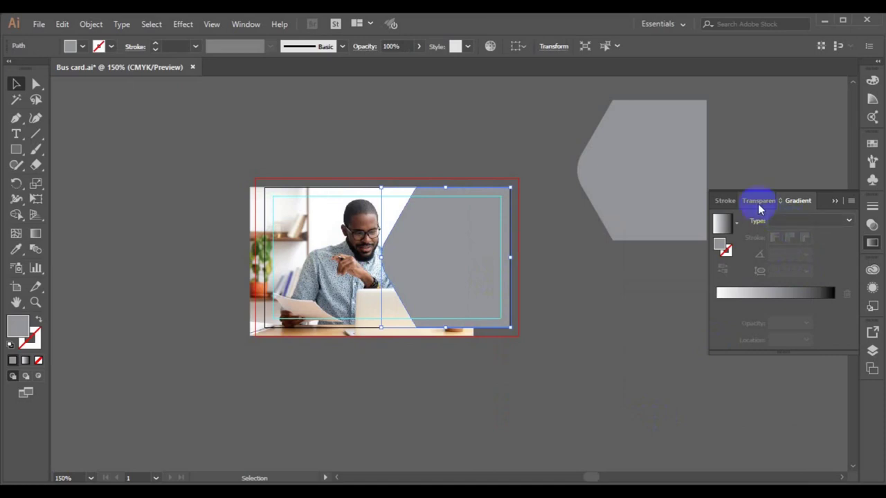
left_click(759, 201)
left_click(839, 222)
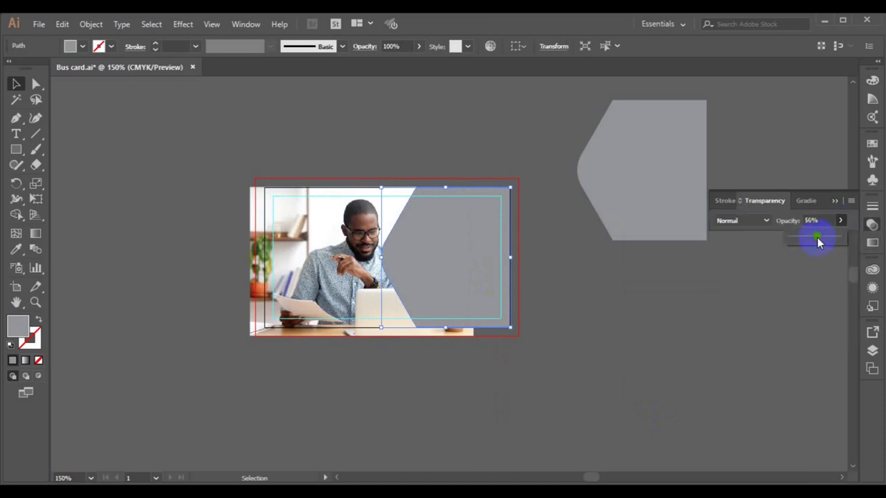
left_click_drag(818, 240, 807, 242)
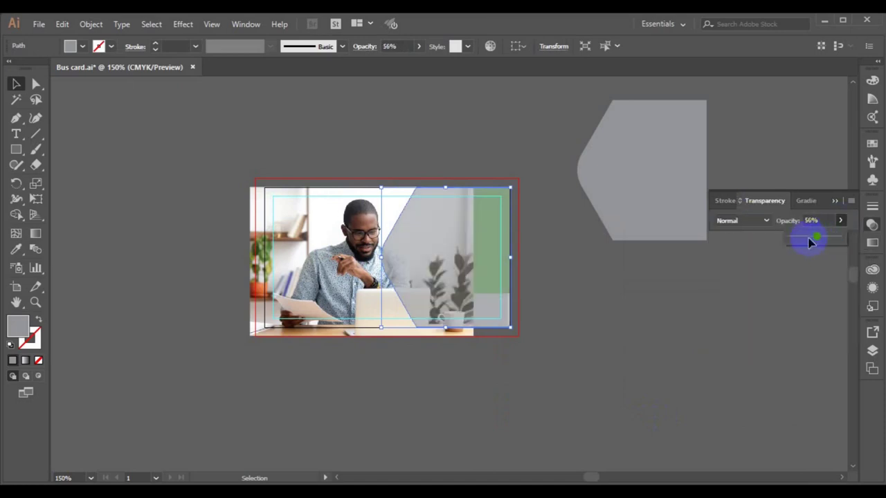
Shift the photo right under the panel and select it with the curved shape
left_click(294, 262)
mouse_move(296, 259)
left_mouse_down()
mouse_move(359, 259)
mouse_move(391, 270)
left_mouse_up()
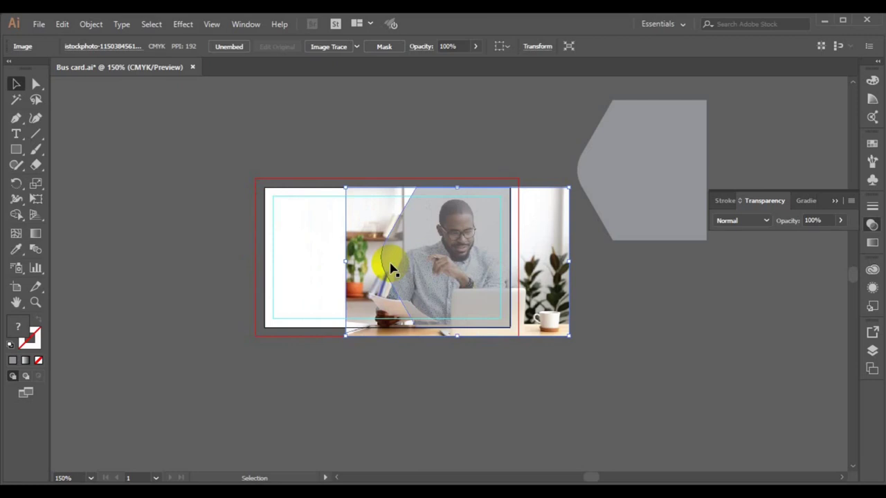
left_click(453, 273, "shift")
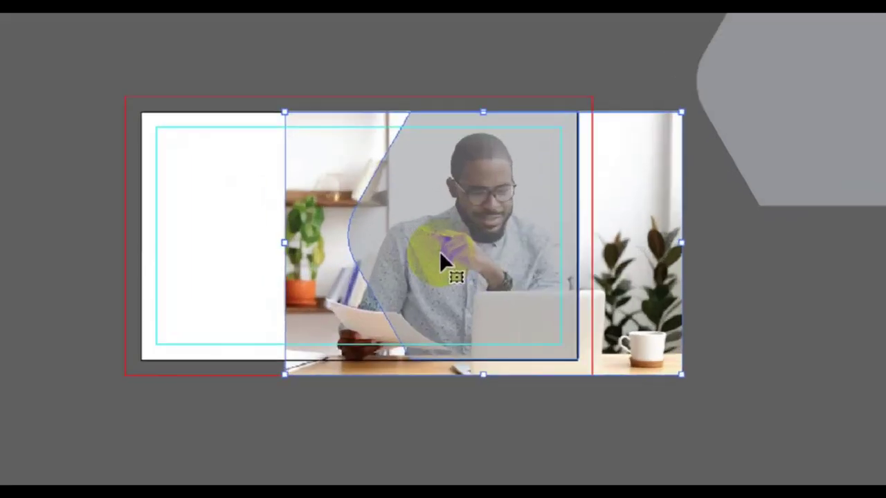
Make a clipping mask of the photo inside the curved shape
right_click(434, 271)
left_click(527, 377)
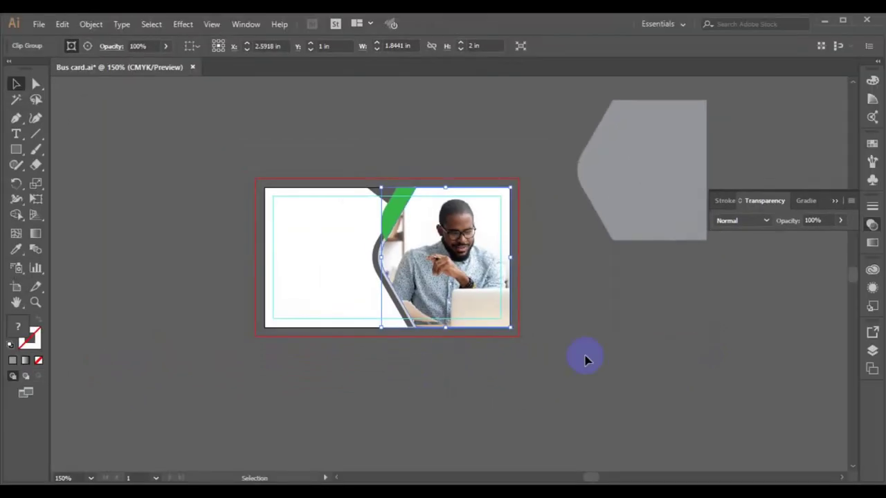
left_click(626, 272)
left_click(659, 191)
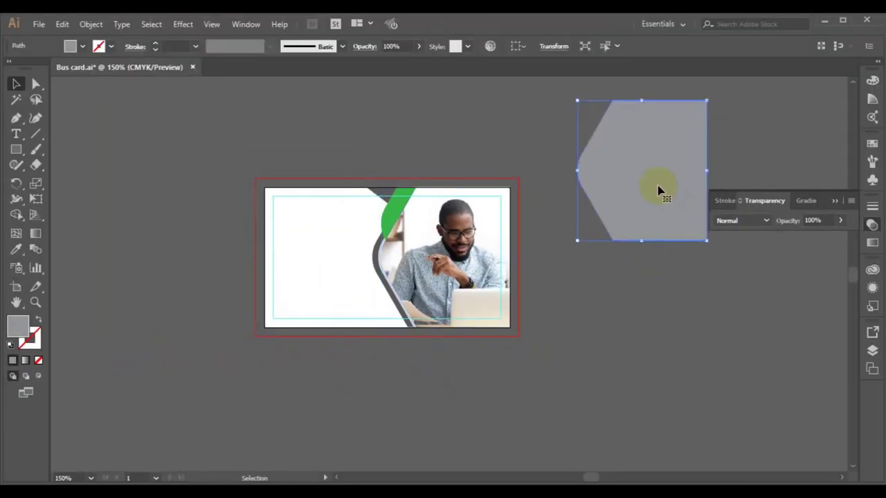
Move the spare grey hexagon onto the card's right side and bring it to front
left_click_drag(658, 188, 464, 279)
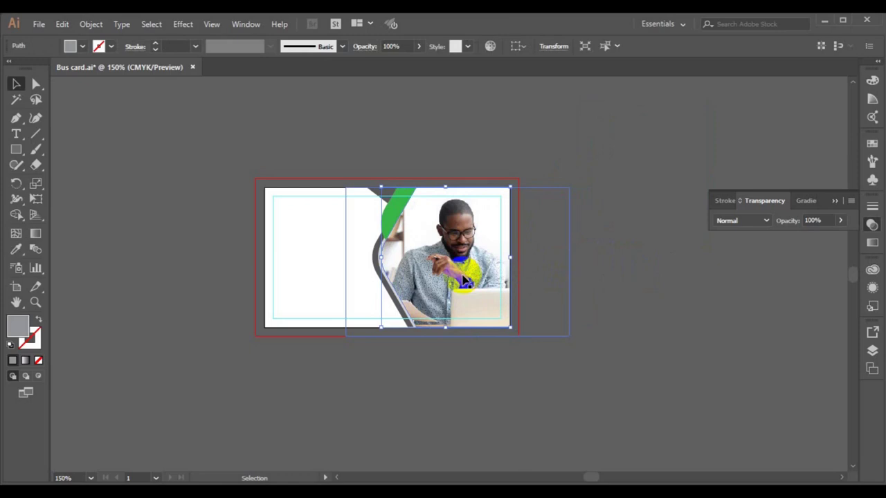
left_click(633, 224)
left_click(463, 263)
right_click(464, 263)
mouse_move(499, 419)
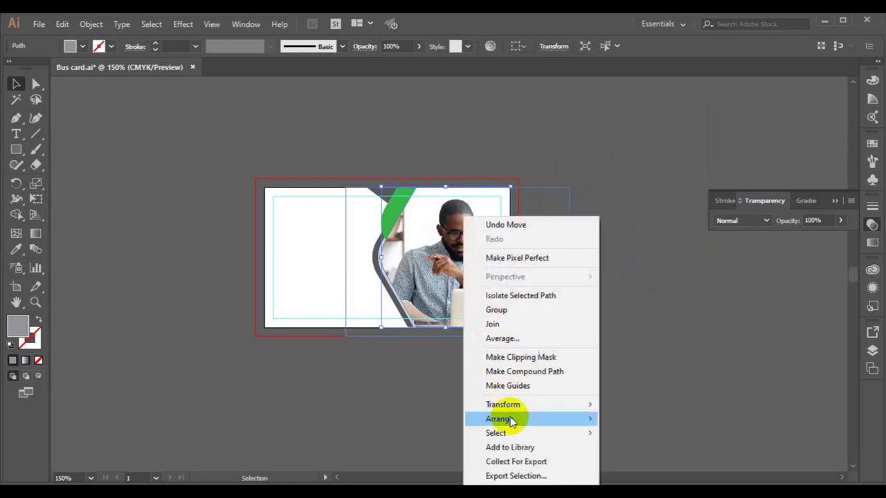
left_click(625, 422)
left_click(815, 220)
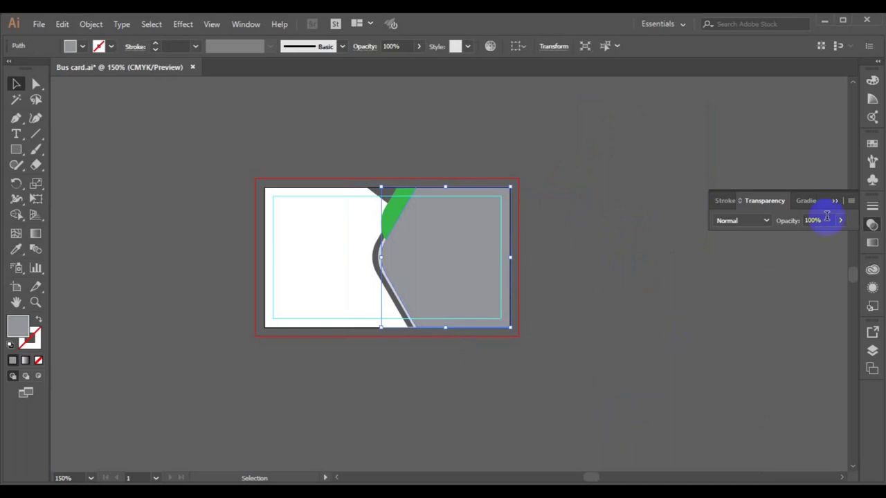
Try Darken, Color Burn, Lighten and Color Dodge blends, settling on Saturation for the grey panel
left_click(766, 220)
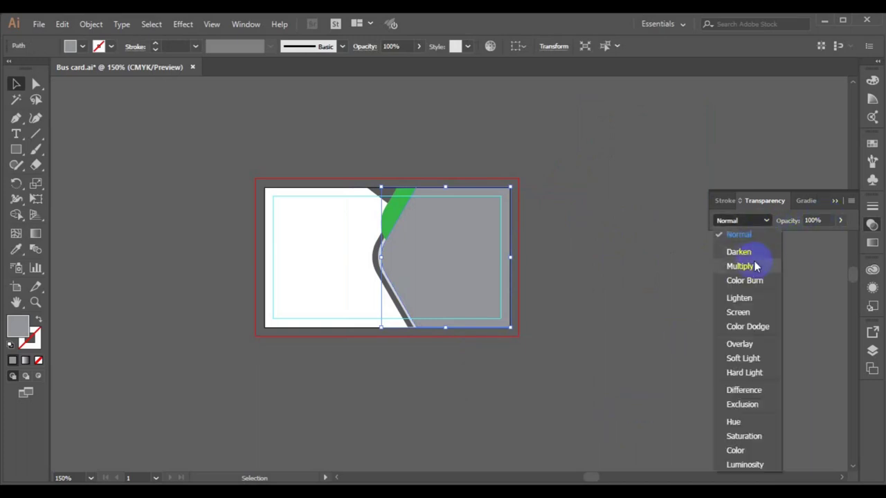
key("Escape")
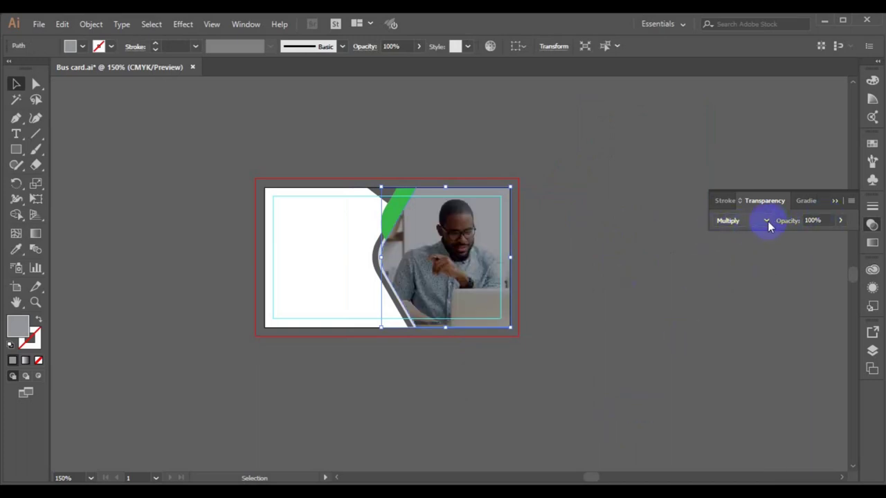
left_click(766, 220)
left_click(750, 252)
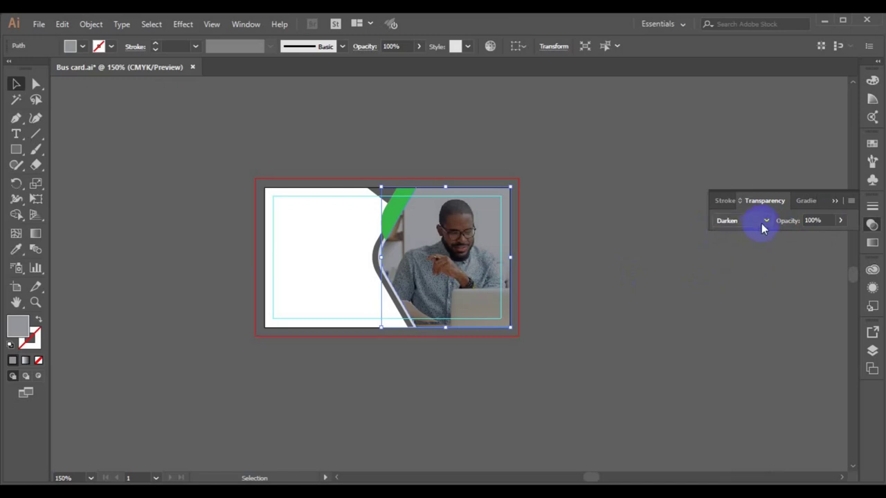
left_click(765, 222)
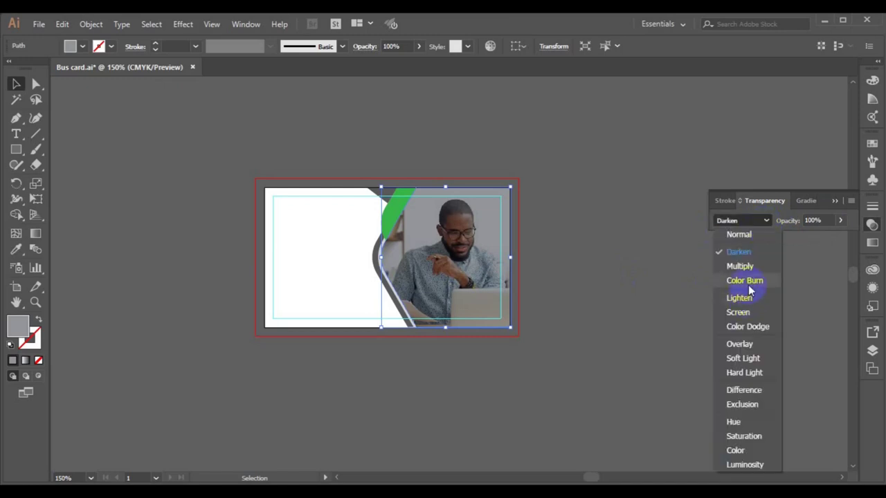
left_click(746, 281)
left_click(766, 220)
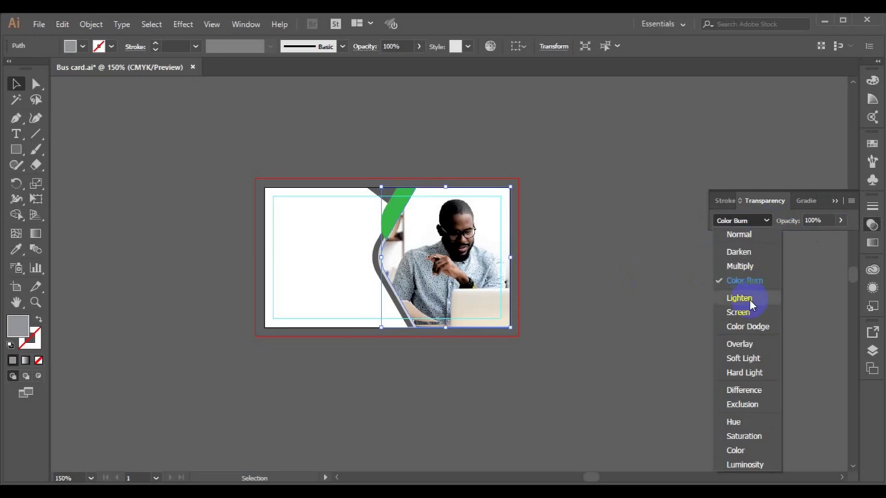
left_click(749, 299)
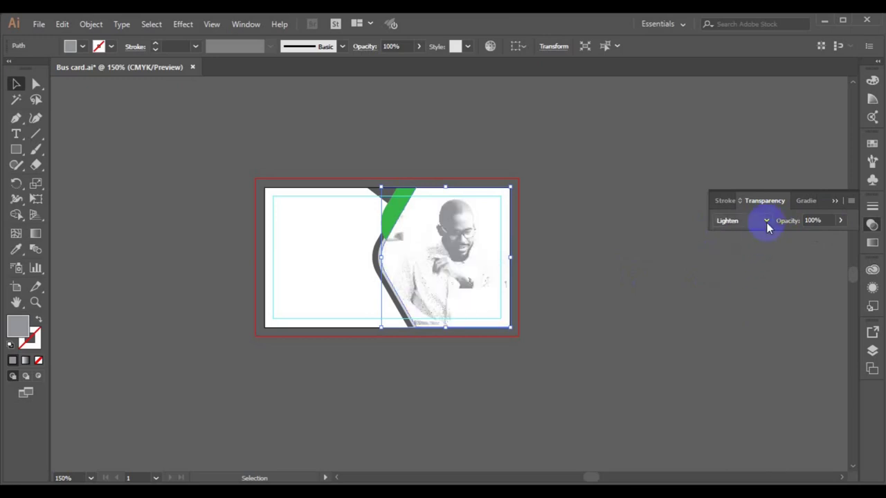
left_click(766, 221)
left_click(754, 326)
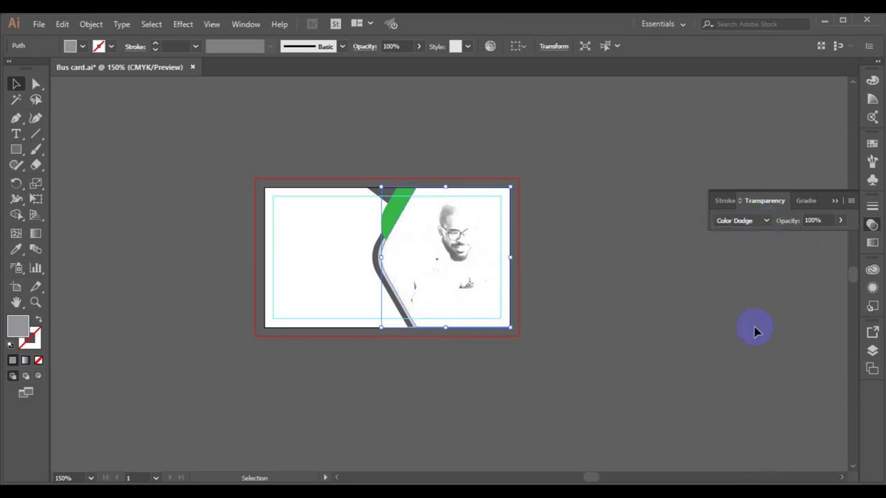
left_click(766, 220)
left_click(744, 434)
Set the grey panel's opacity to 65%, then deselect and zoom to 200%
left_click(840, 221)
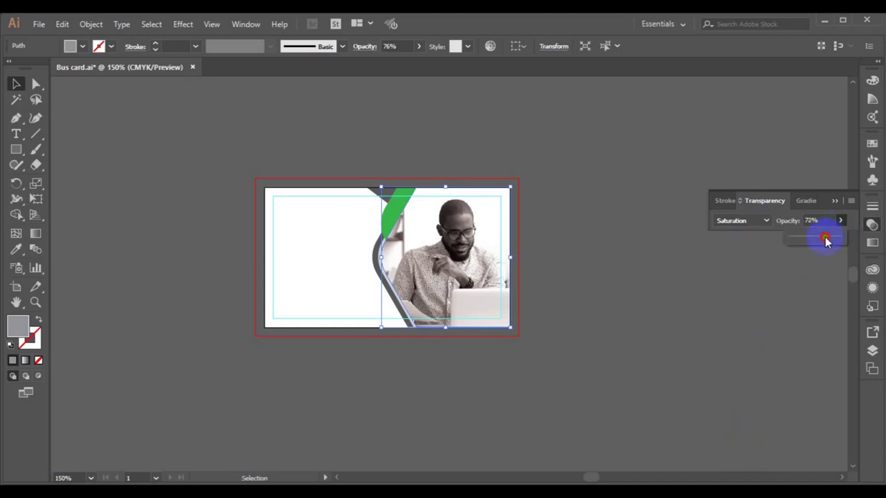
left_click(753, 307)
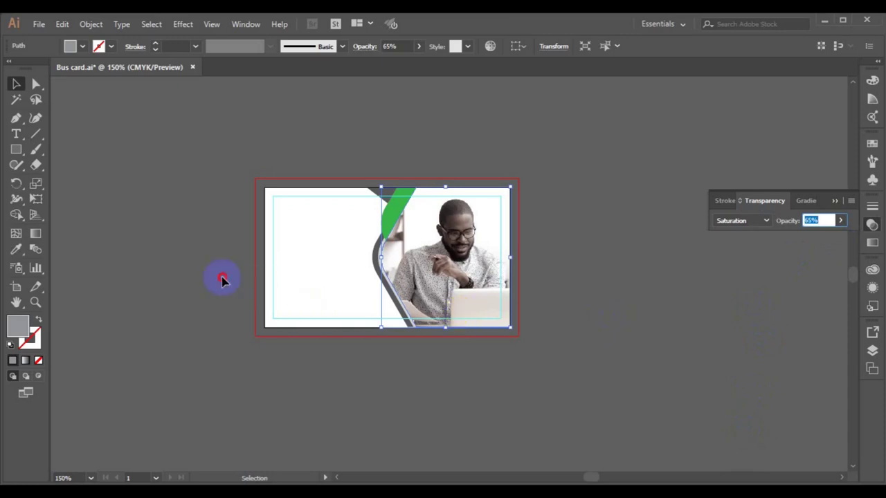
left_click(406, 315)
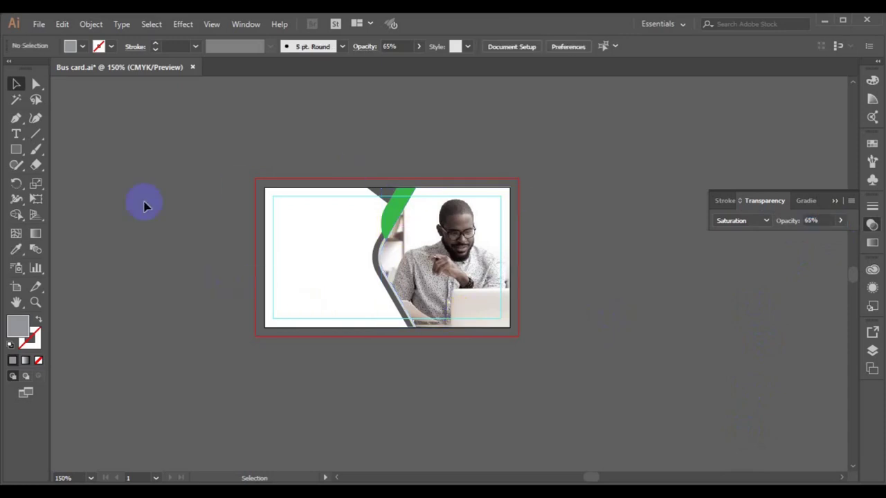
key("ctrl+plus")
Save the card, then draw a long rectangle across its lower part and raise it slightly
key("ctrl+s")
left_click(16, 148)
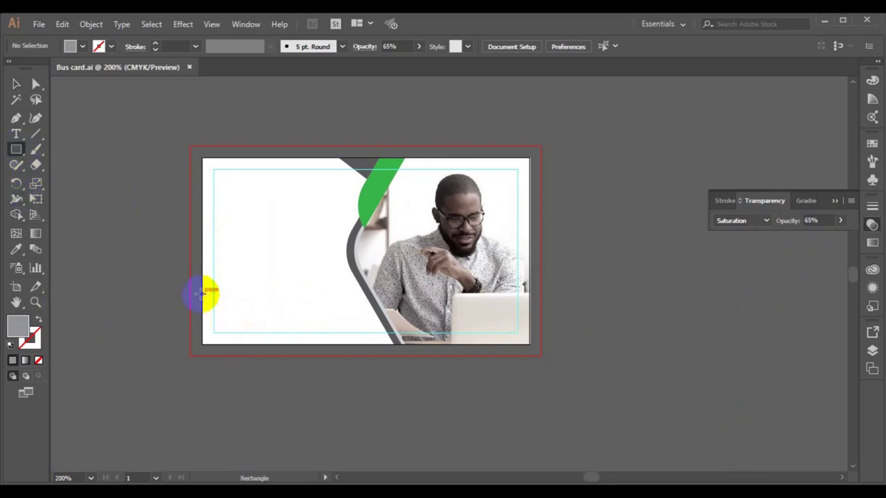
left_click_drag(200, 293, 529, 325)
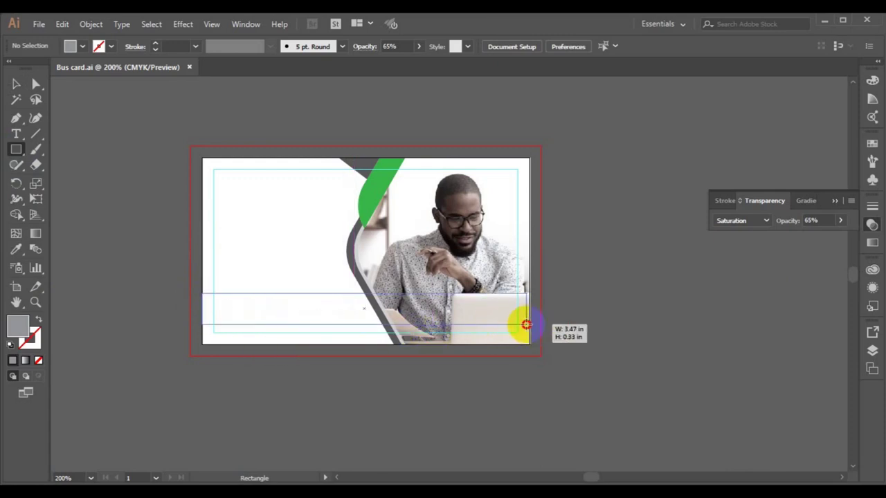
left_click_drag(529, 325, 530, 325)
left_click_drag(362, 317, 367, 292)
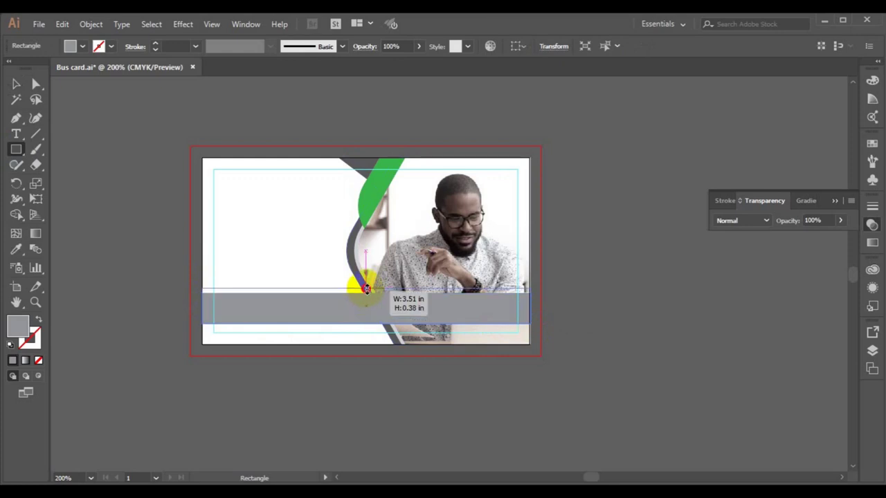
left_click_drag(367, 292, 367, 286)
Shorten the bar to the curved strip, slant its bottom-right corner, and fill it dark grey
left_click(16, 84)
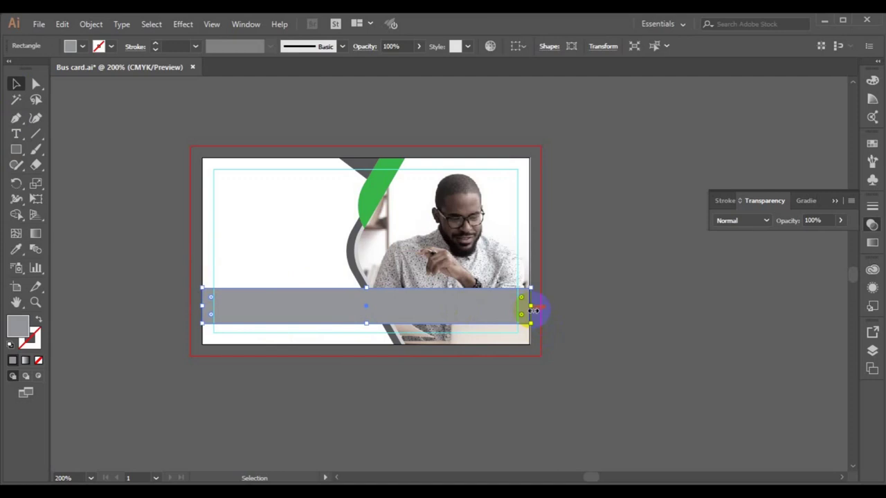
left_click_drag(530, 307, 367, 302)
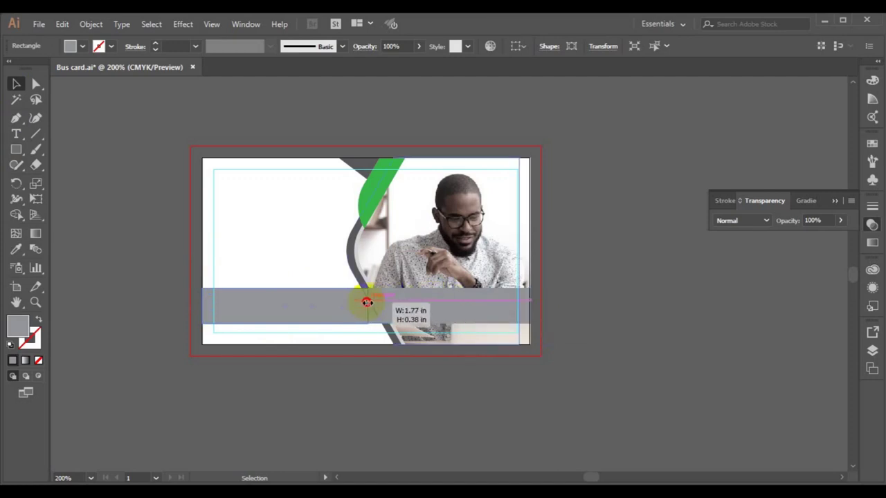
left_click_drag(367, 303, 366, 302)
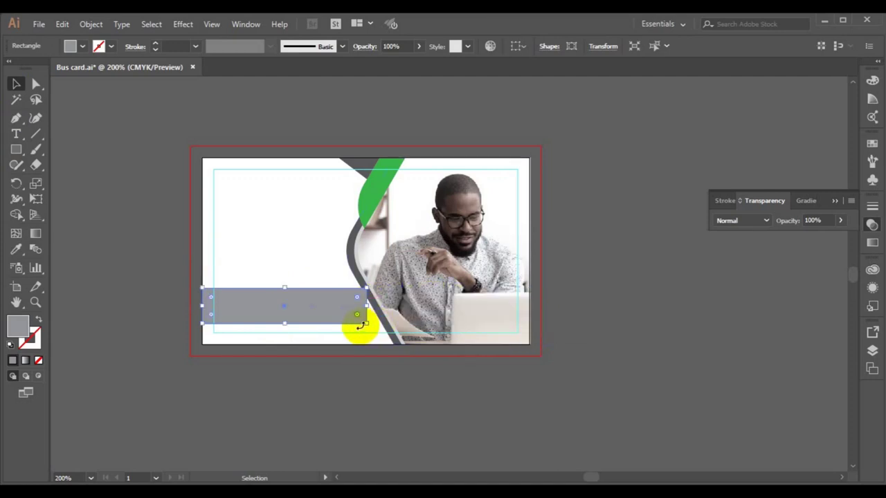
left_click(36, 83)
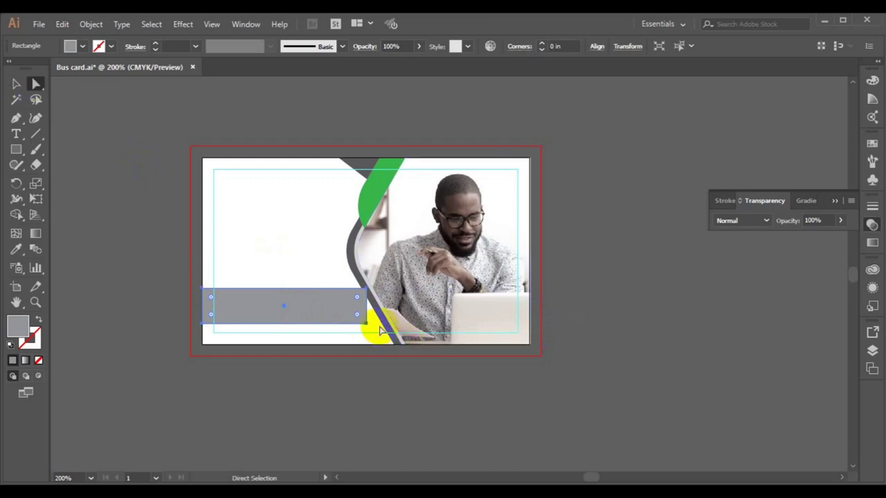
left_click_drag(367, 306, 359, 332)
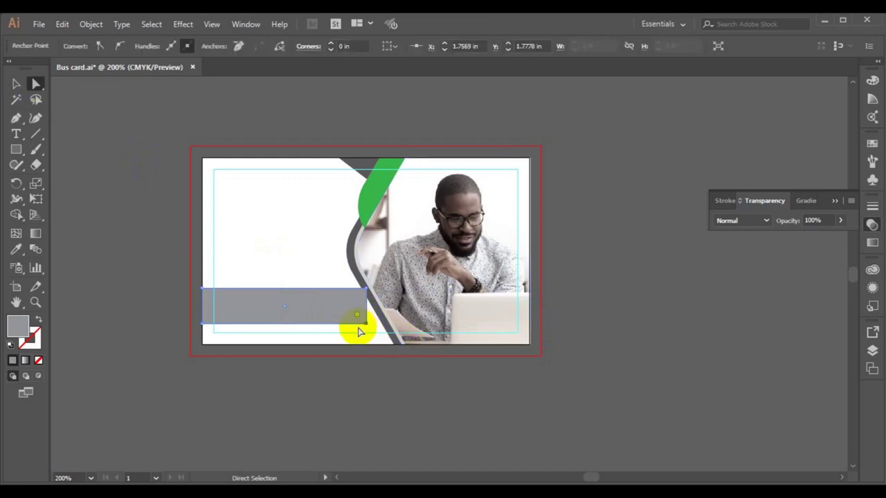
key("Right")
key("Right")
key("Right")
key("Right")
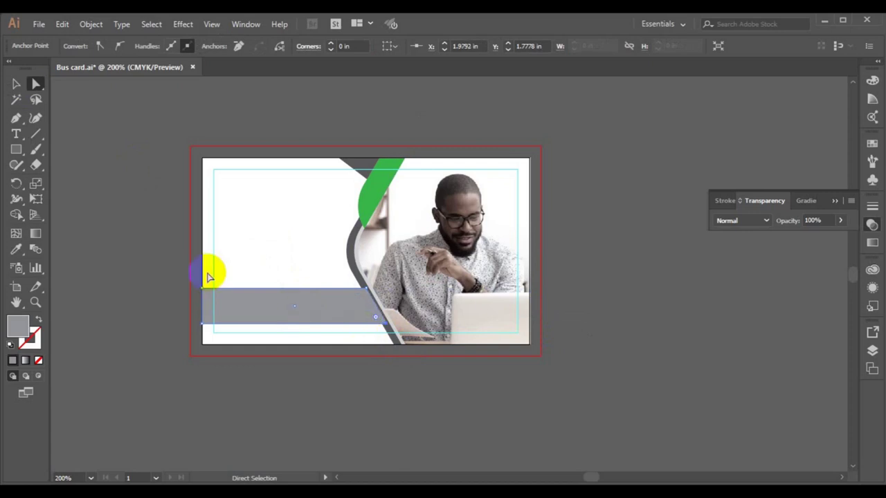
left_click(17, 245)
left_click(345, 238)
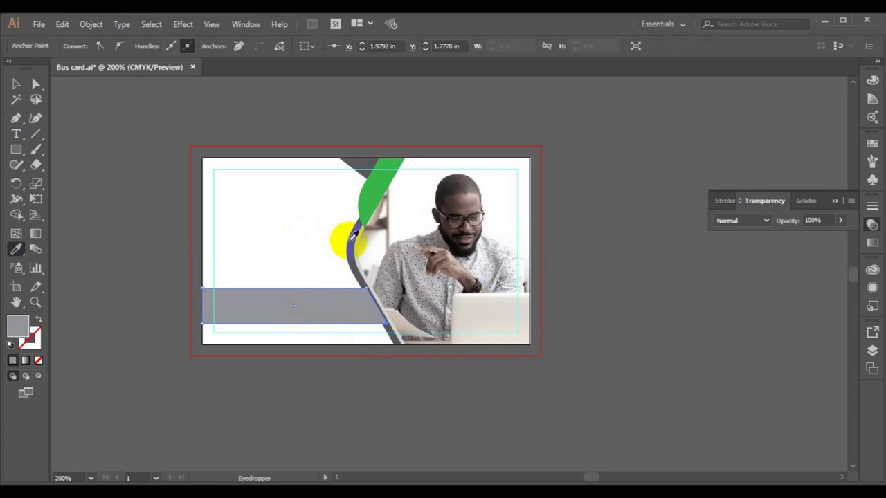
Duplicate the grey bar to the right, top-align both shapes, and nudge them down
left_click(16, 84)
left_click(262, 301)
left_click_drag(269, 308, 389, 301)
left_click(288, 305, "shift")
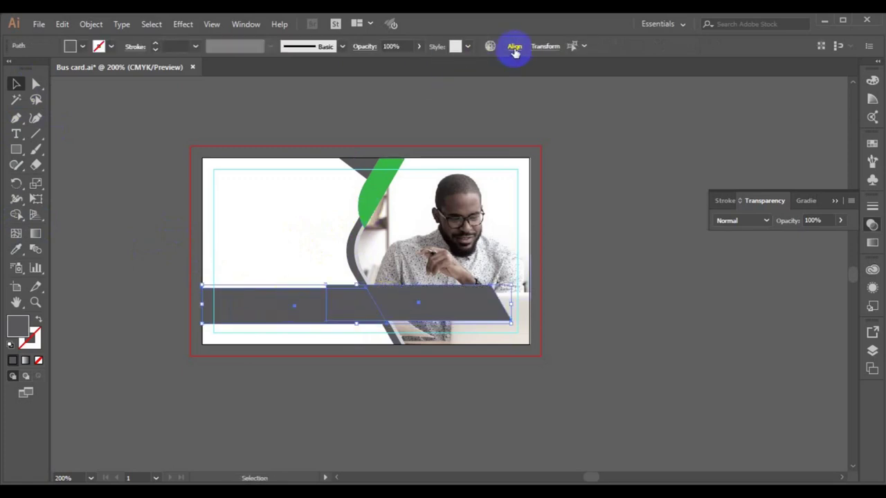
left_click(514, 46)
left_click(461, 83)
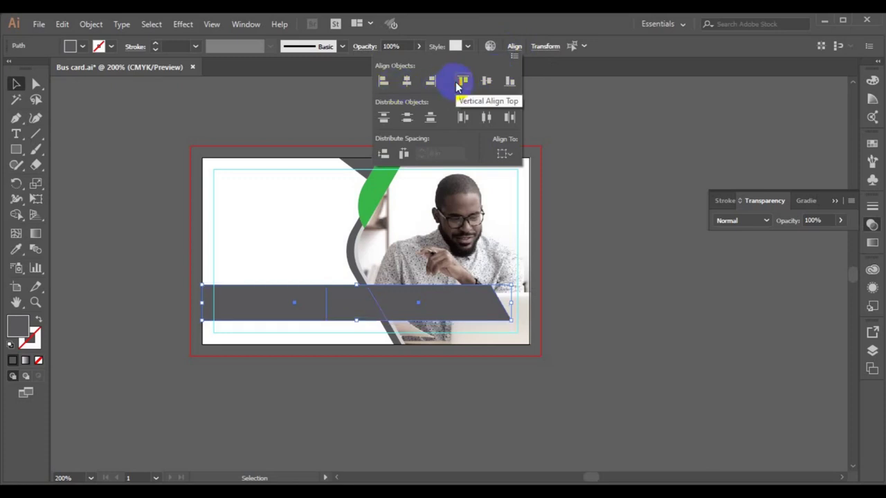
key("Down")
key("Down")
key("Down")
key("Down")
left_click(616, 294)
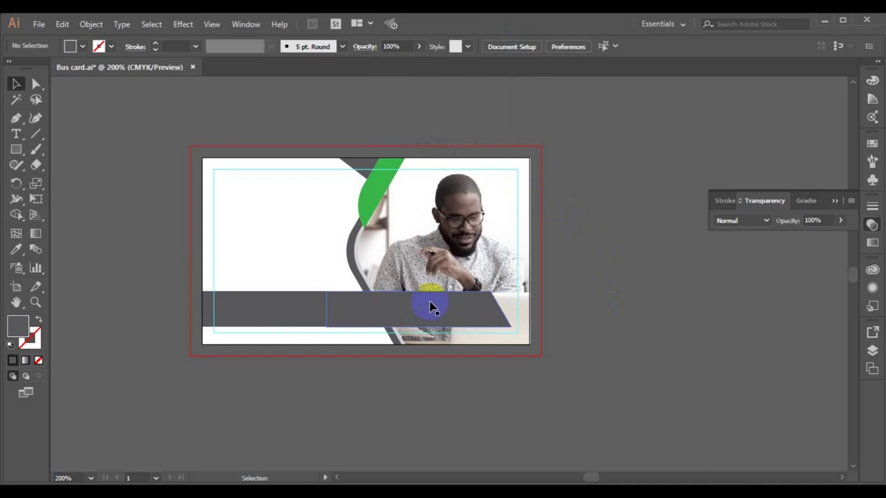
Rotate the grey parallelogram about 180° using its bounding box
left_click(430, 306)
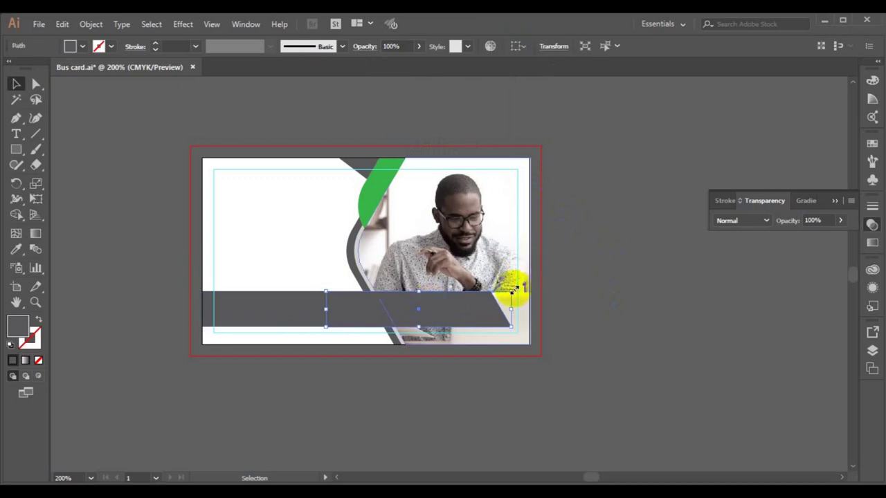
left_click_drag(518, 287, 366, 306)
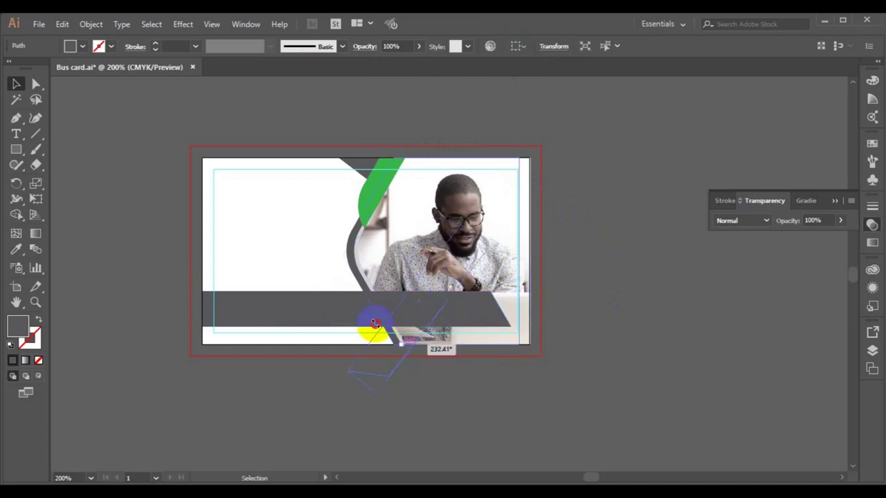
left_click_drag(366, 306, 369, 319)
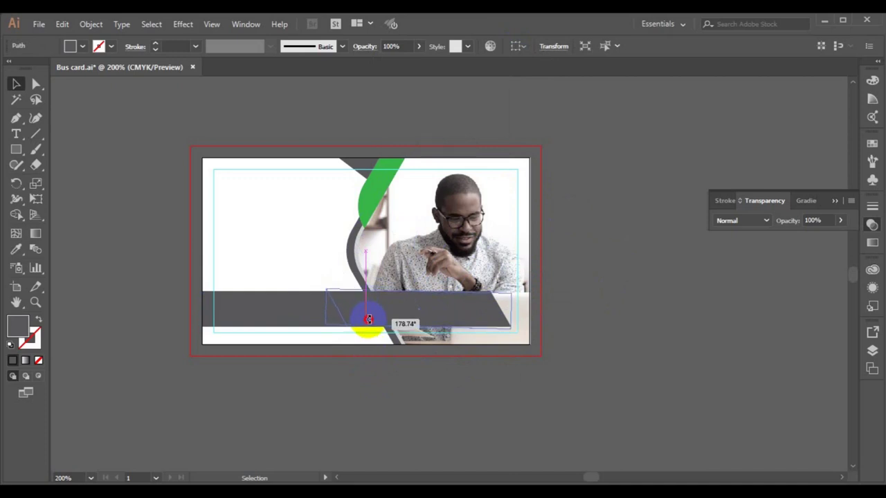
left_click_drag(369, 319, 368, 319)
Rotate the grey parallelogram exactly 180° with Transform > Rotate
right_click(367, 321)
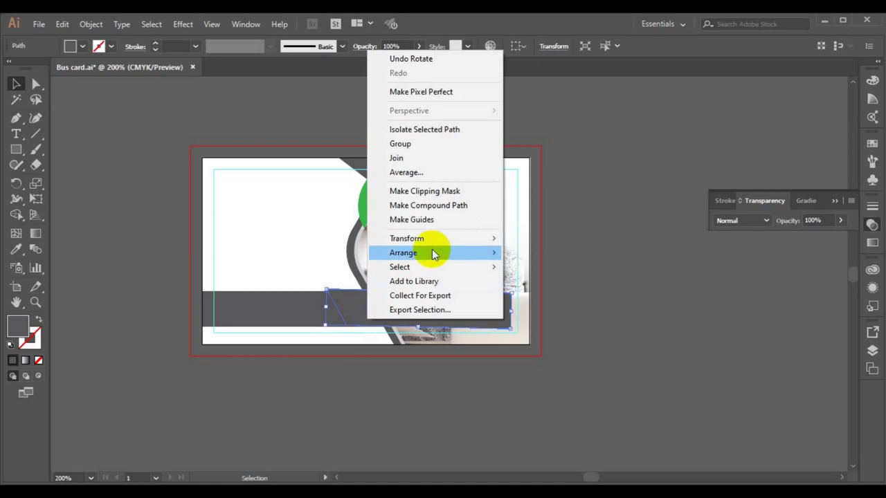
mouse_move(432, 238)
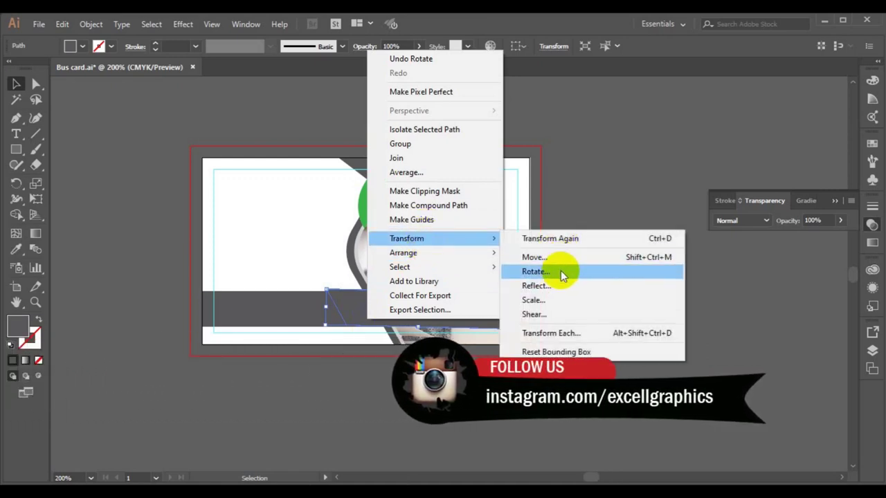
left_click(560, 271)
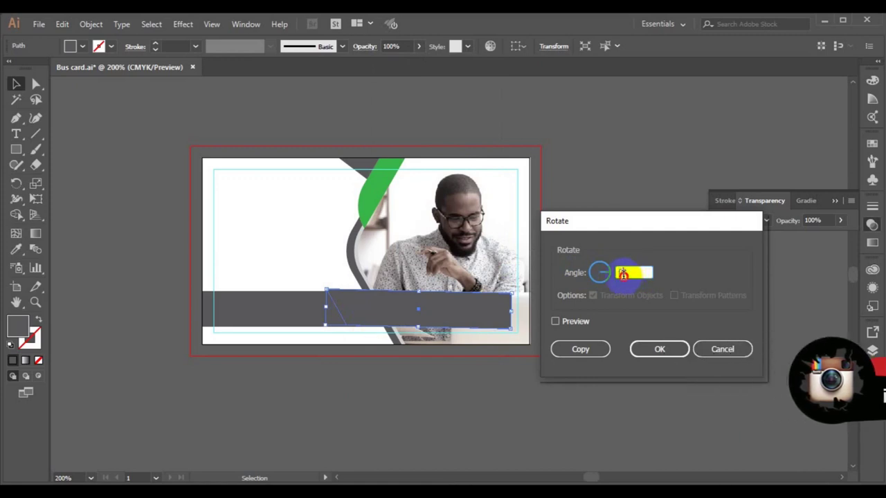
left_click(624, 273)
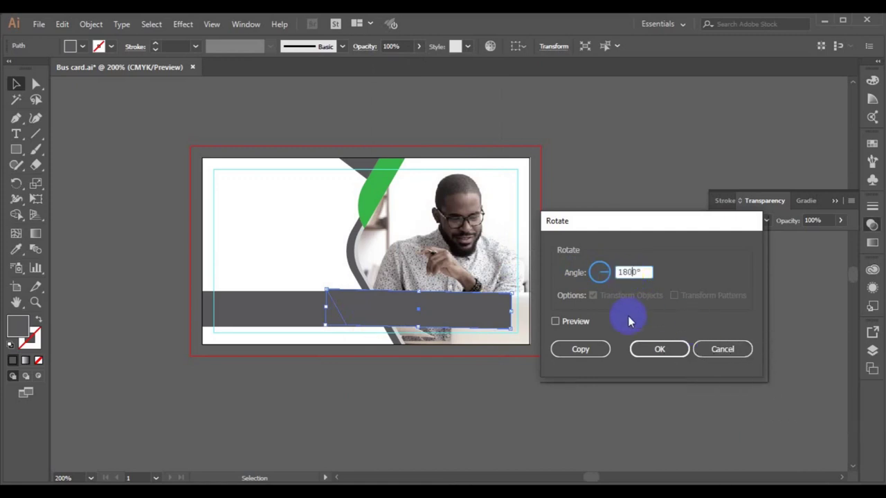
left_click(557, 322)
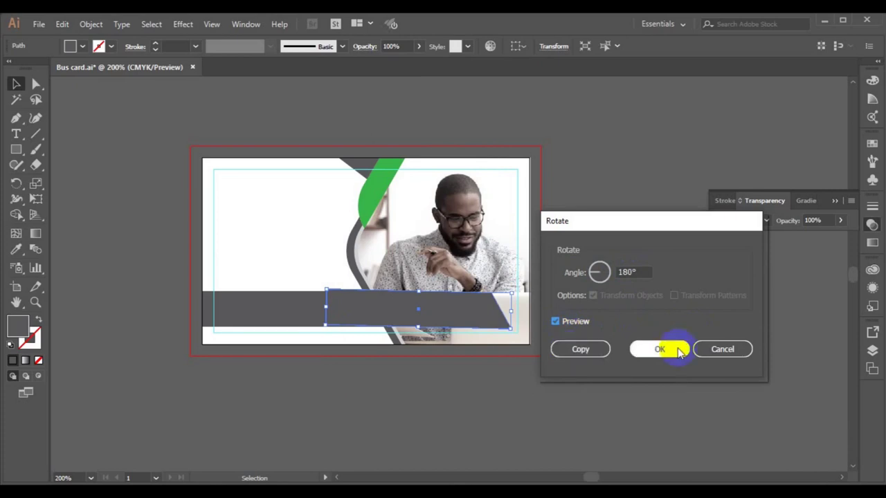
left_click(678, 350)
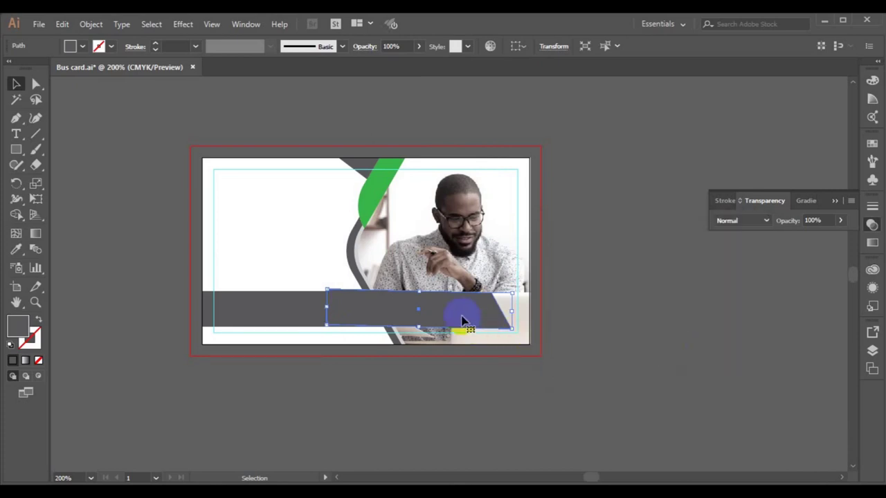
Reflect the parallelogram with Transform > Reflect, cancelling a second rotation attempt
right_click(461, 322)
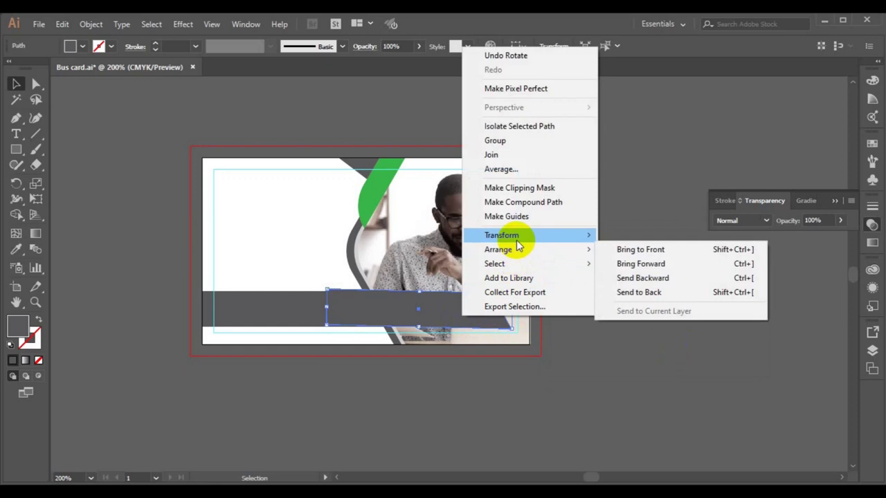
left_click(629, 286)
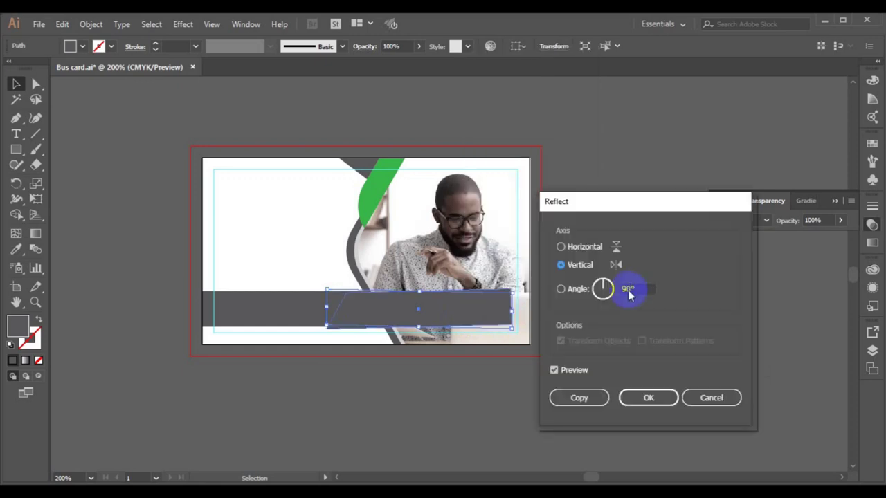
left_click(629, 399)
left_click(410, 316)
right_click(412, 318)
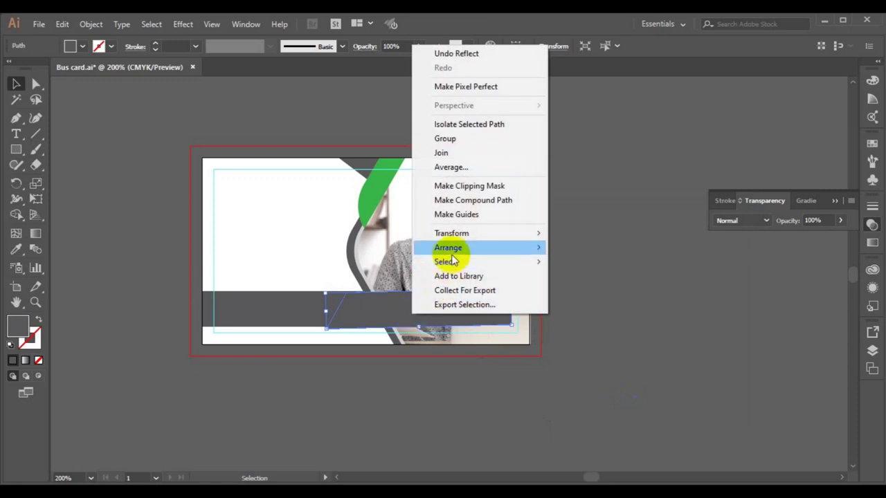
mouse_move(451, 233)
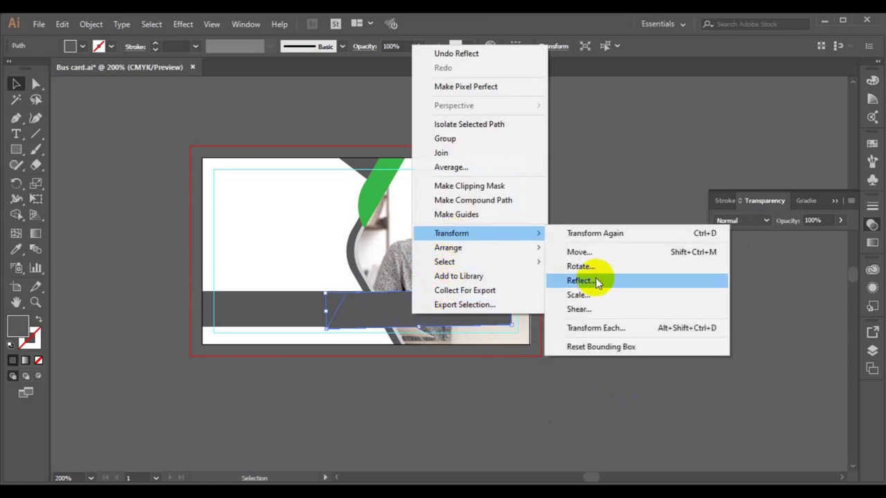
left_click(593, 267)
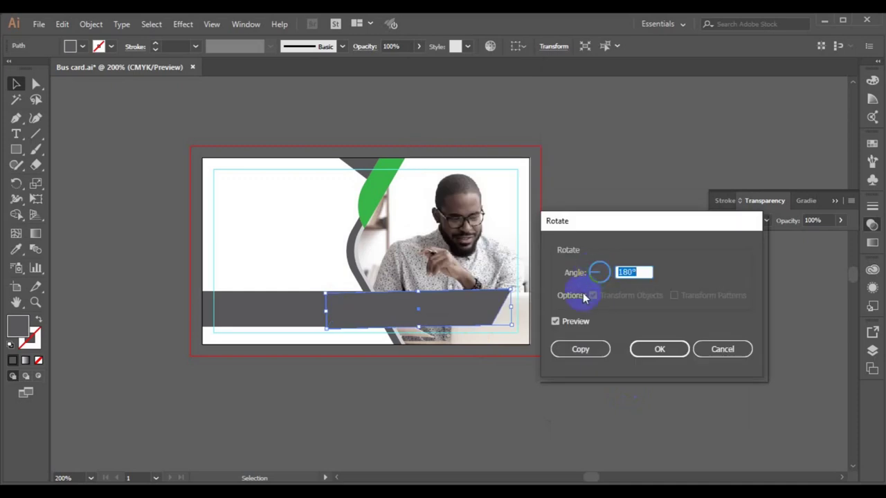
left_click(720, 349)
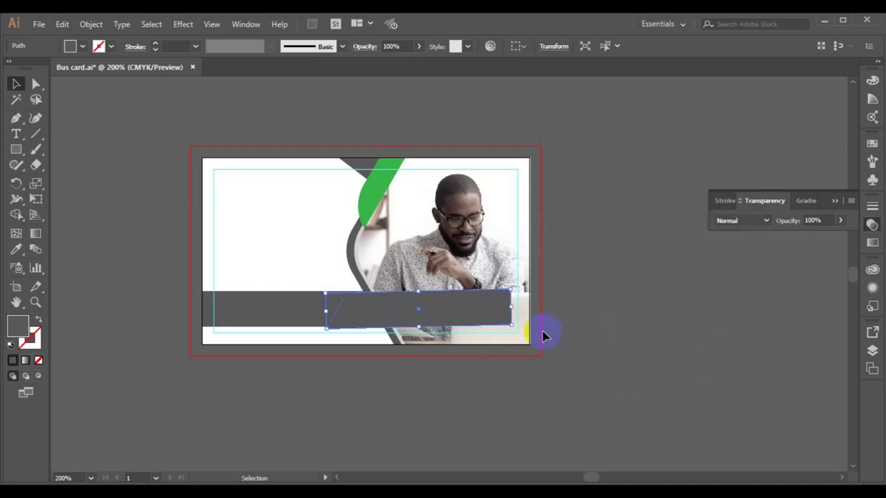
Move the grey bar right so it overhangs the card's right edge
left_click_drag(400, 316, 446, 308)
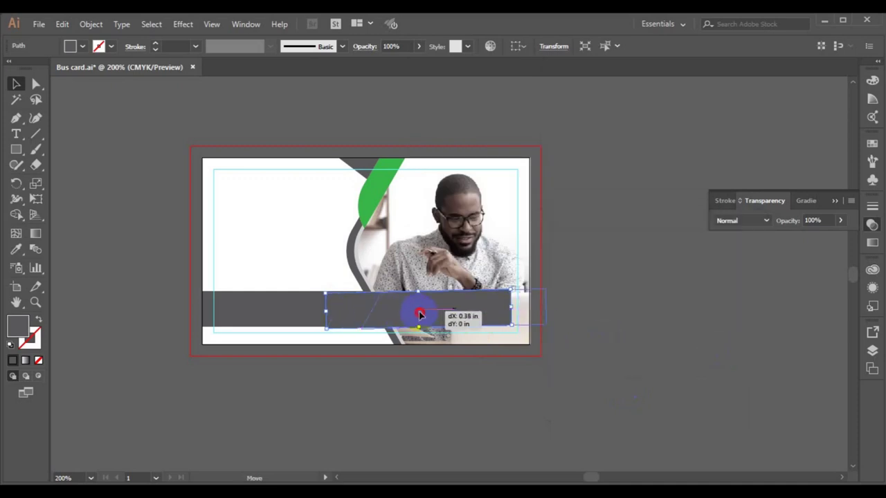
left_click_drag(445, 310, 447, 306)
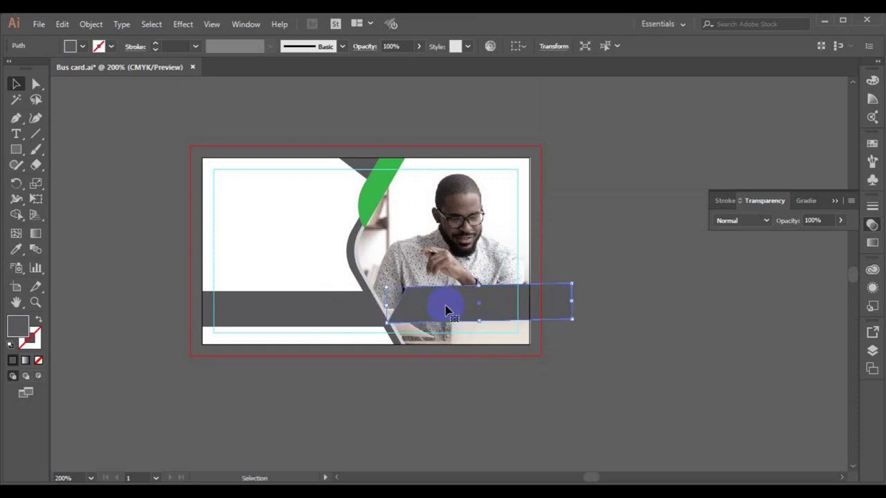
left_click(16, 249)
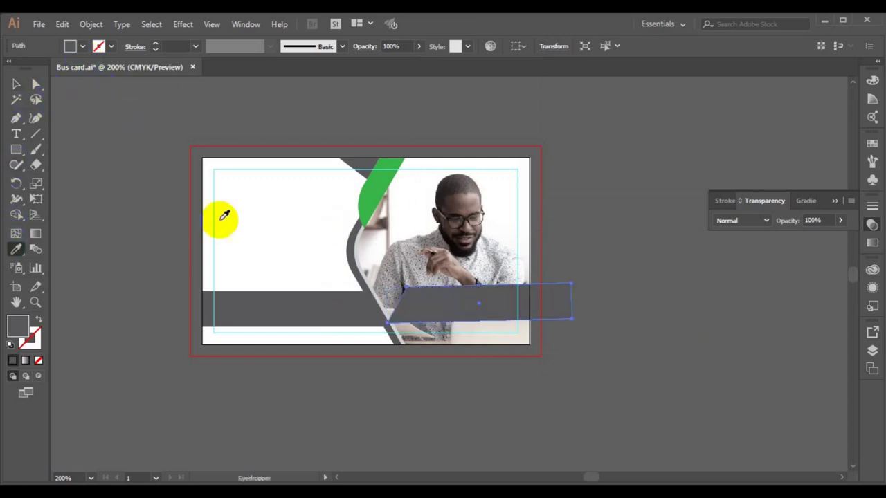
Fill the right-hand bar with the swoosh's green and reflect it across a horizontal axis
left_click(365, 184)
left_click(16, 84)
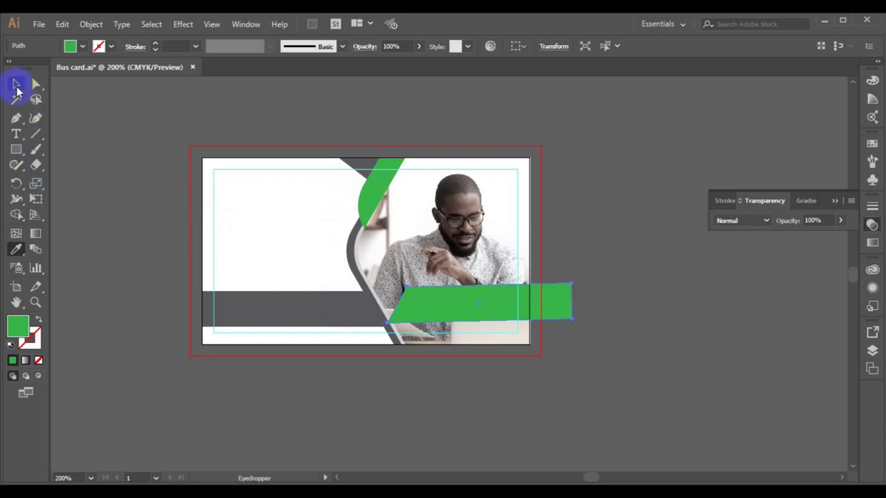
right_click(477, 311)
mouse_move(514, 227)
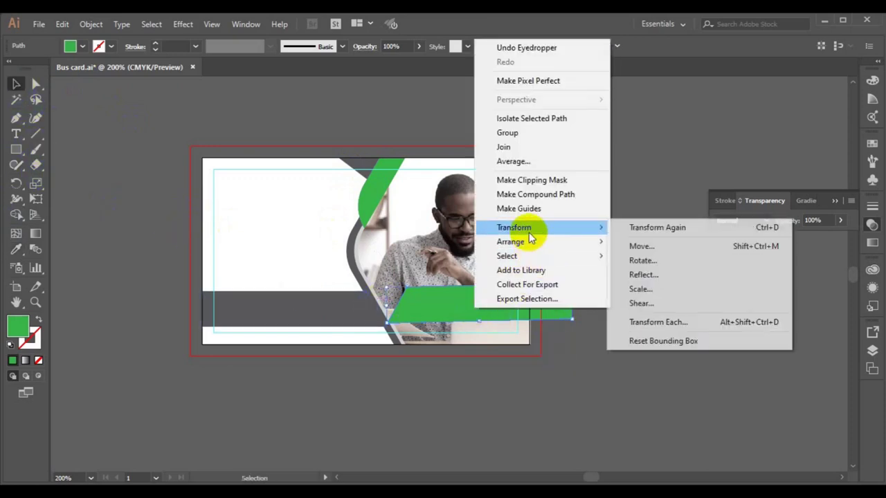
left_click(667, 275)
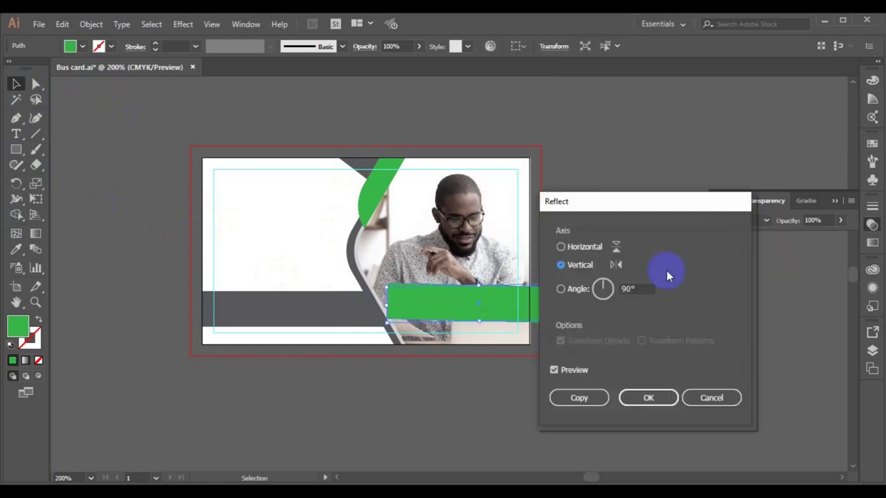
left_click(561, 248)
left_click(649, 398)
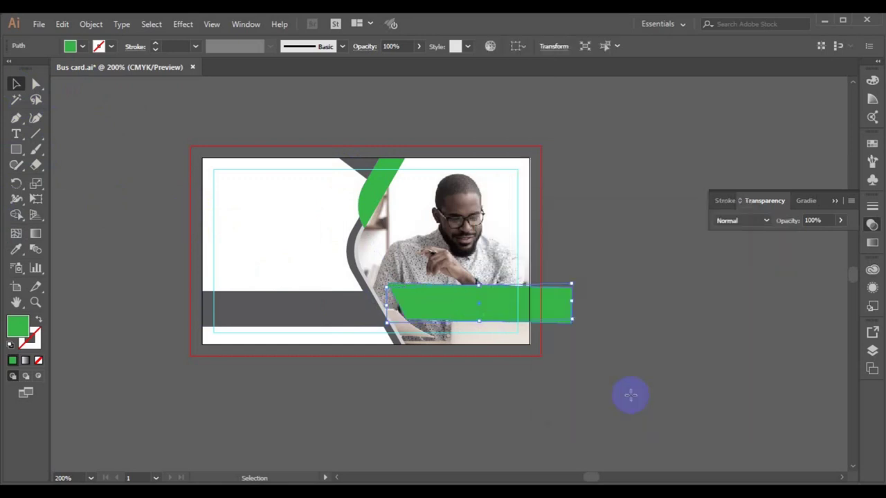
left_click_drag(457, 317, 427, 314)
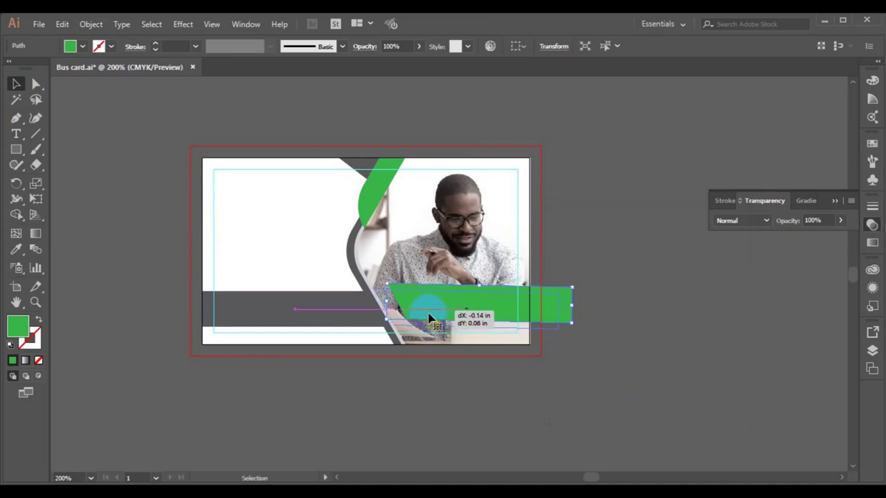
Bottom-align the green bar with the grey bar
left_click_drag(428, 313, 415, 318)
left_click(341, 320, "shift")
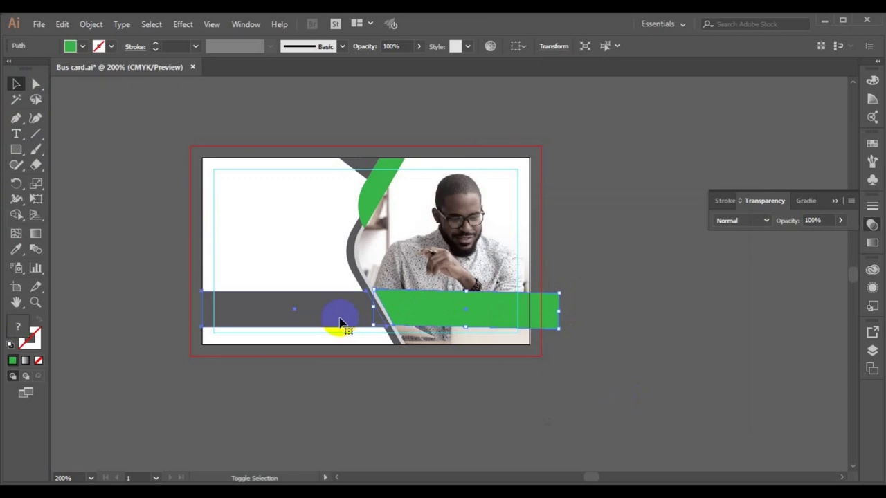
left_click(514, 46)
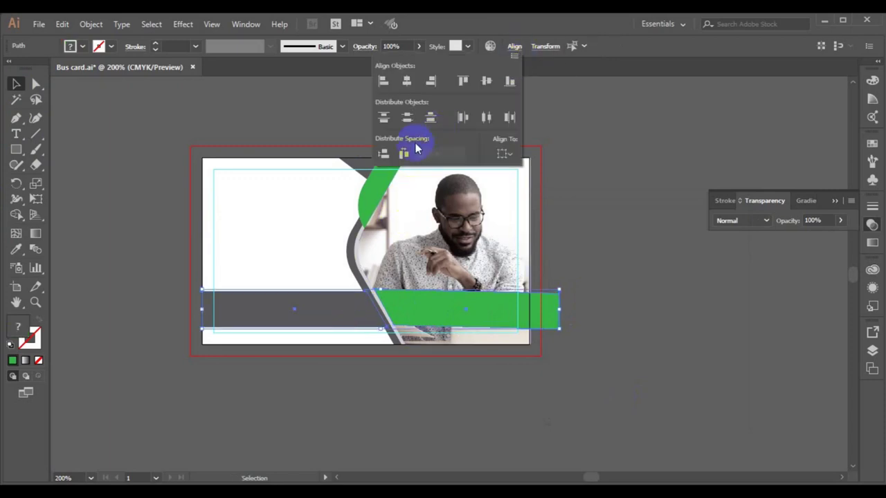
left_click(505, 92)
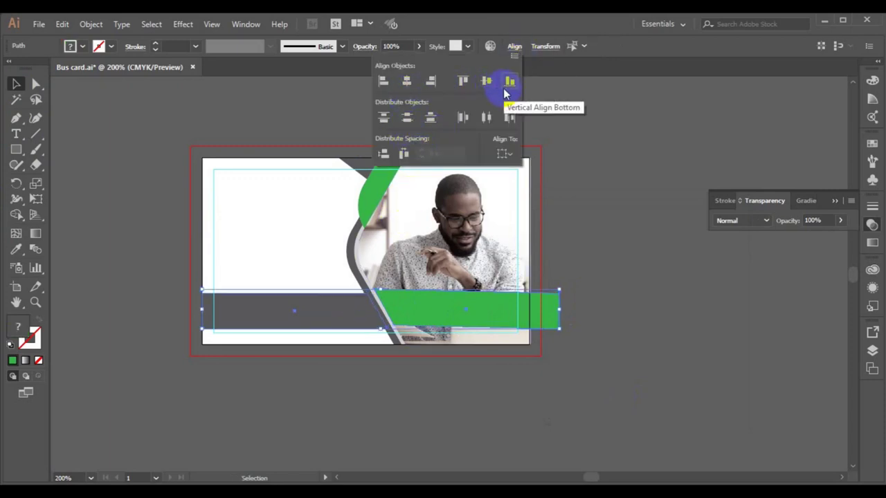
left_click(595, 232)
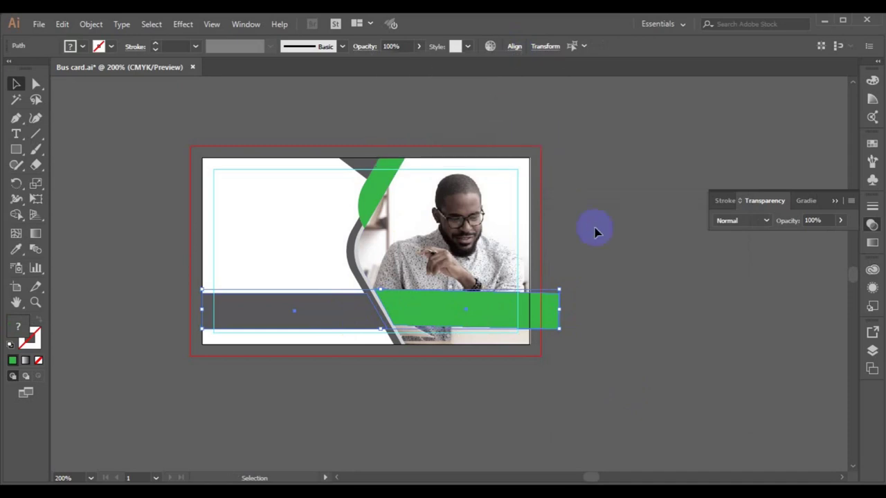
left_click(596, 242)
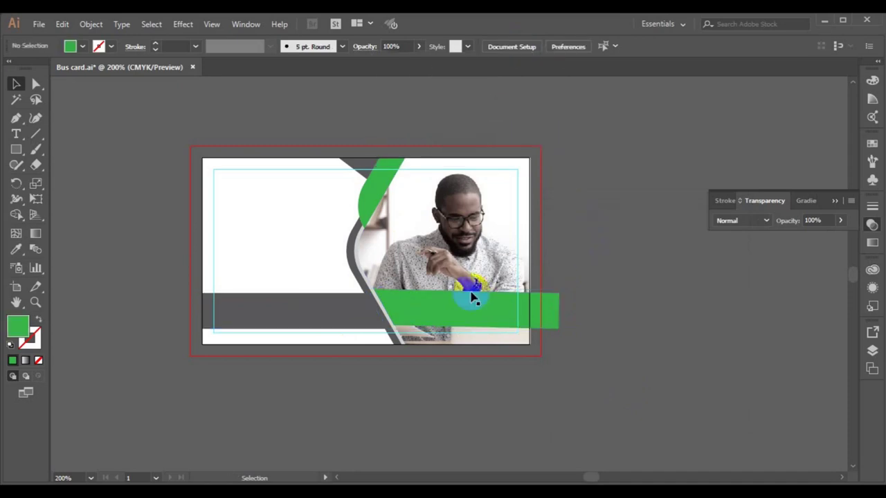
Nudge the green bar slightly down and right with arrow keys, then zoom in
left_click(443, 315)
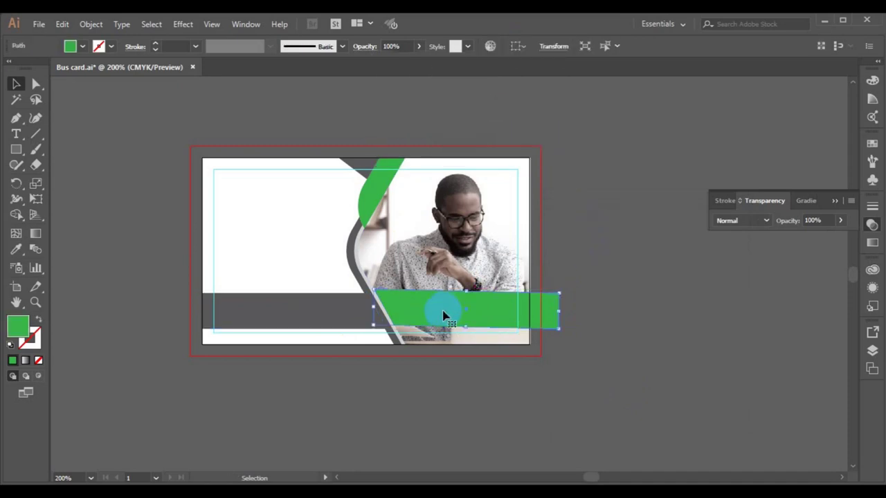
key("Down")
key("Down")
key("Right")
key("Right")
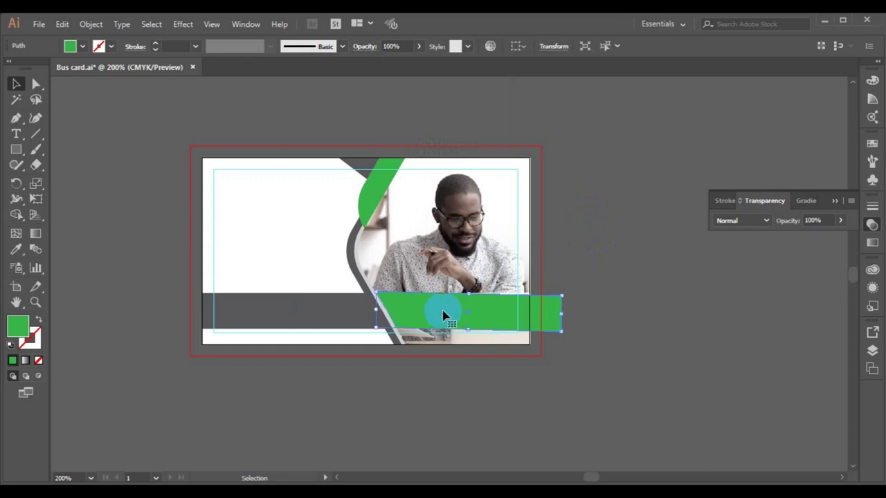
key("Down")
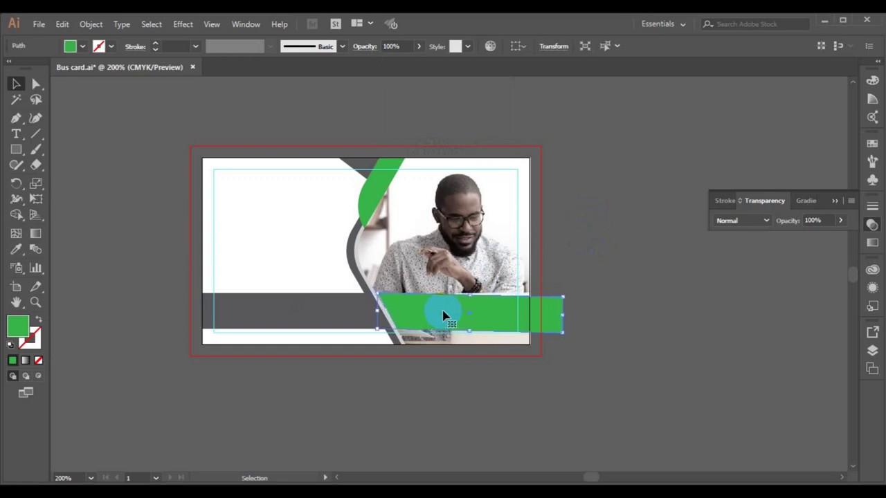
key("Down")
key("Up")
key("ctrl+plus")
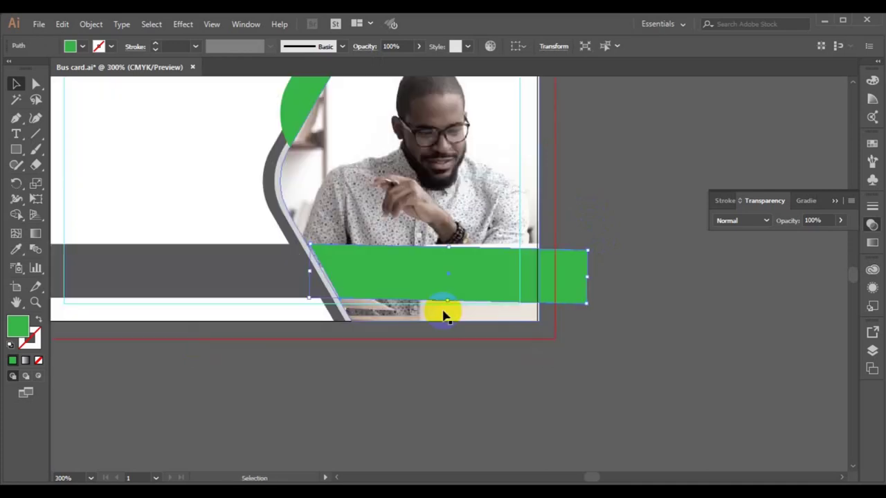
Select the green bar's left corner points with Direct Selection
left_click(33, 84)
left_click_drag(316, 233, 307, 247)
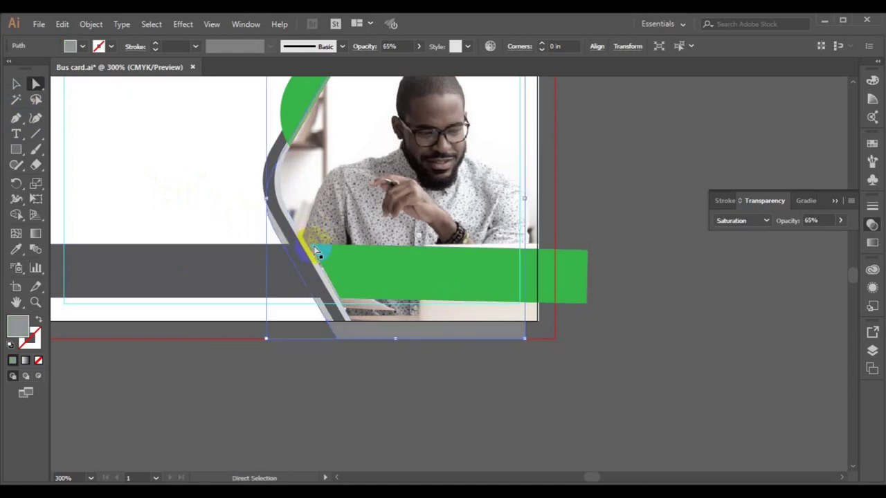
left_click(316, 254)
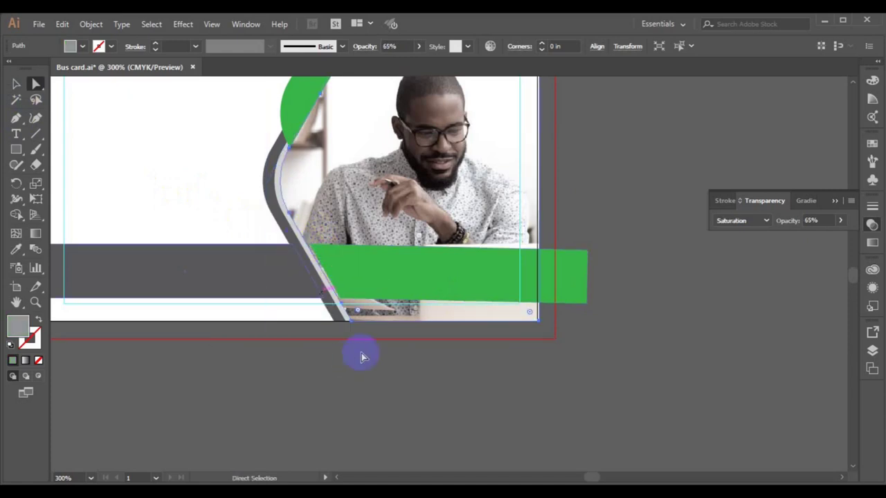
left_click(567, 277)
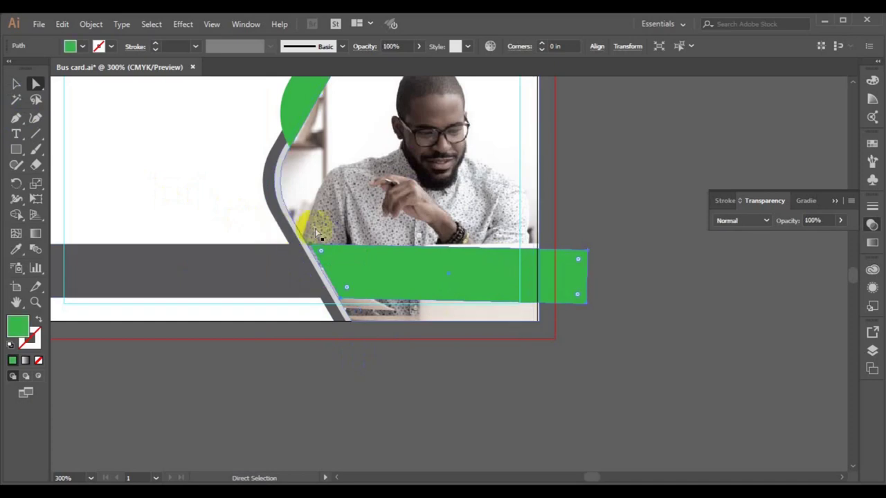
left_click_drag(254, 233, 316, 248)
left_click(357, 307)
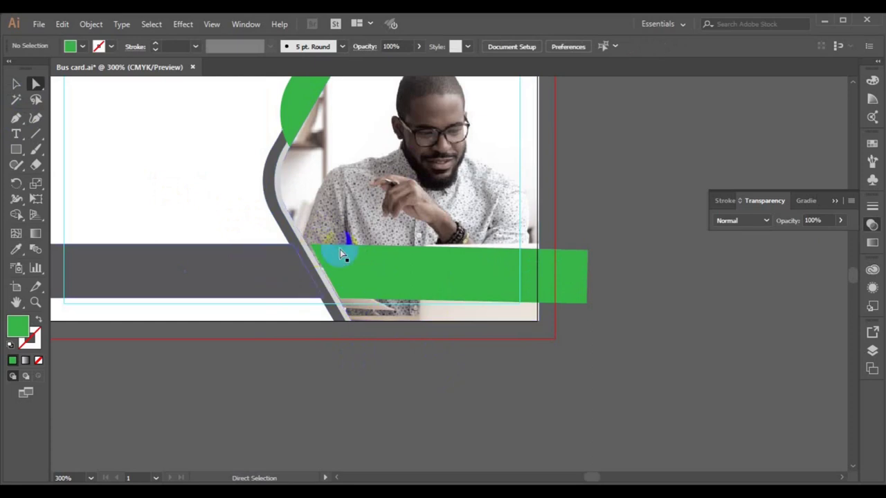
left_click(317, 251)
Move the bar's top-left and lower-left corners onto the grey swoosh curve
left_click_drag(315, 251, 308, 248)
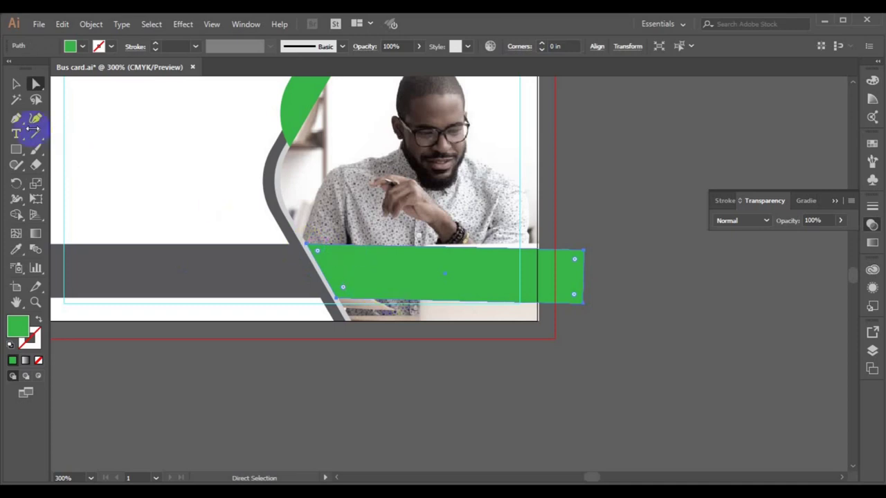
left_click(336, 301)
left_click_drag(336, 301, 341, 302)
key("ctrl+z")
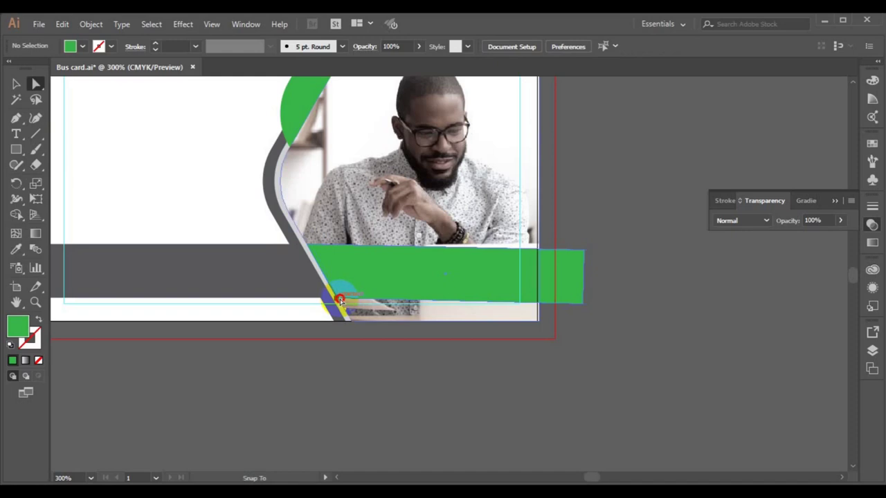
left_click_drag(340, 300, 342, 302)
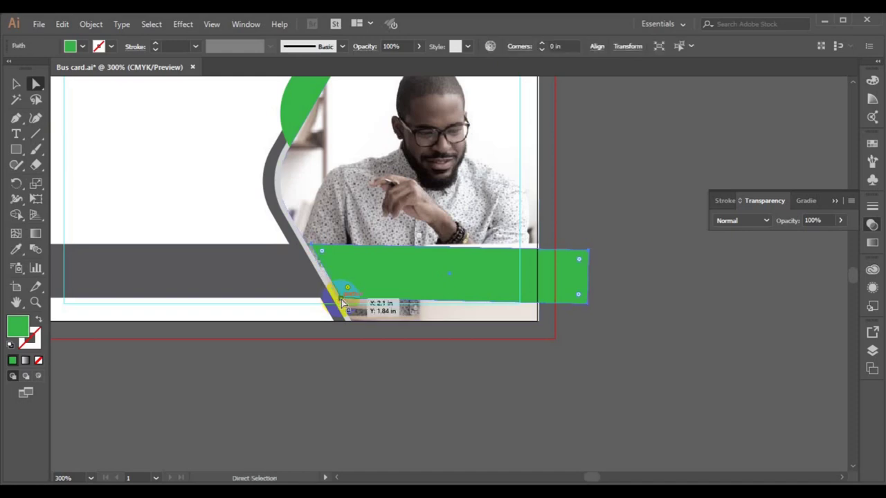
key("Left")
key("Left")
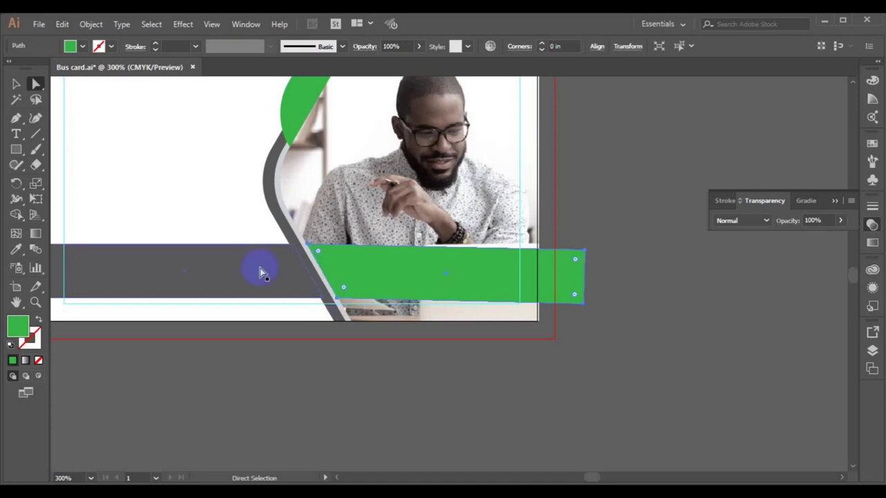
left_click(16, 84)
Draw an unfilled, blue-outlined rectangle over the green bar's overhang past the card
left_click(214, 270, "shift")
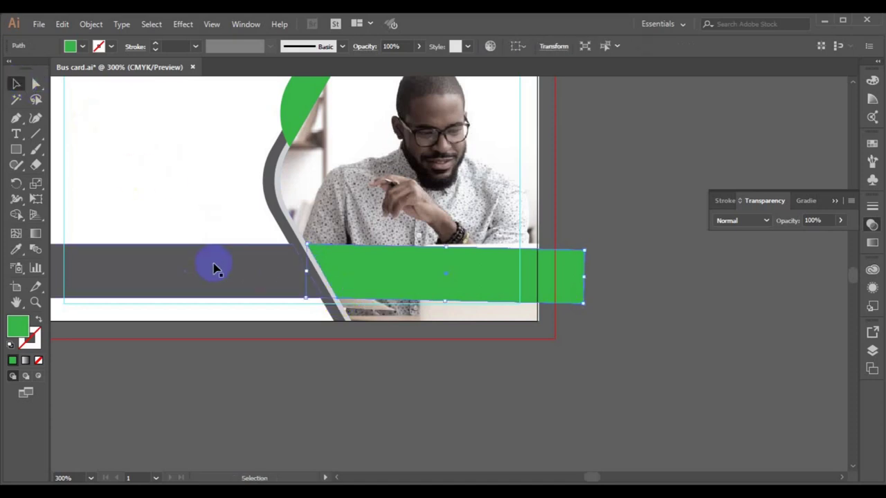
left_click(515, 47)
left_click(551, 263)
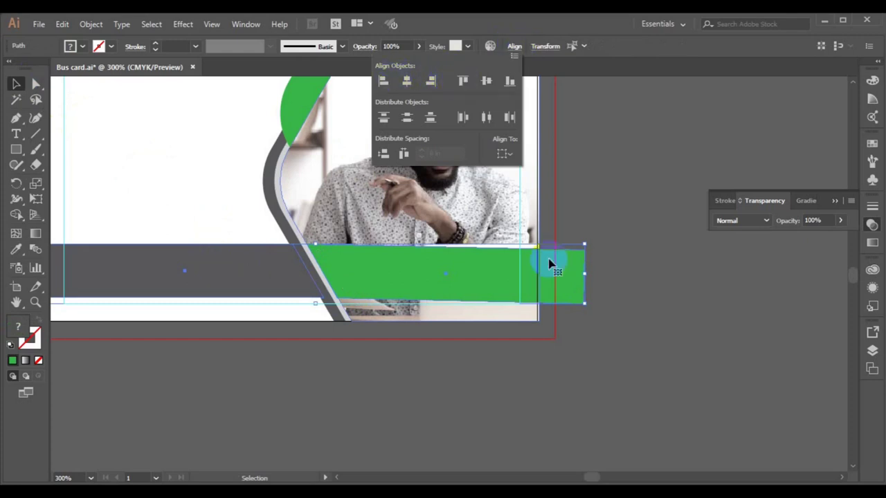
left_click(622, 312)
left_click(16, 150)
mouse_move(557, 192)
left_mouse_down()
mouse_move(539, 193)
mouse_move(645, 320)
left_mouse_up()
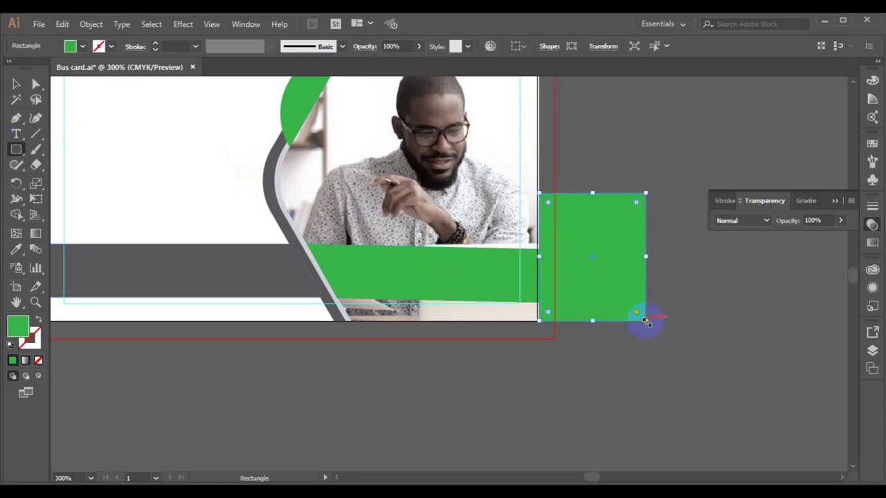
left_click(111, 46)
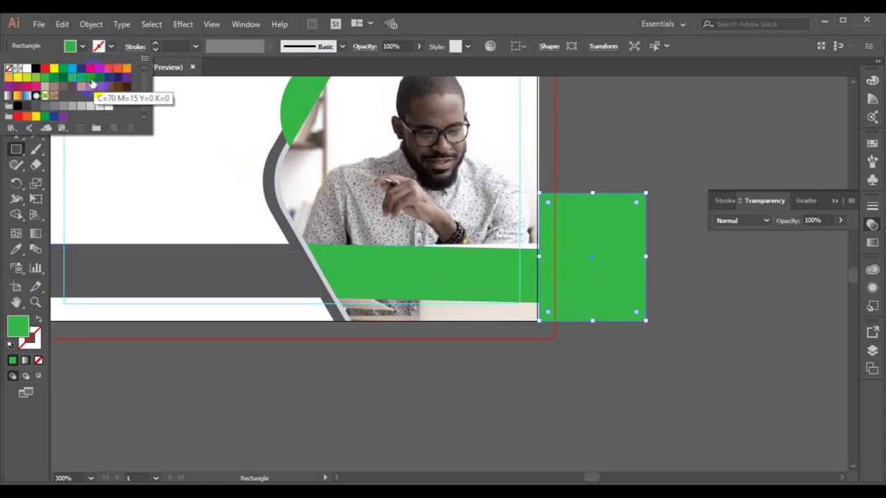
left_click(93, 83)
left_click(101, 46)
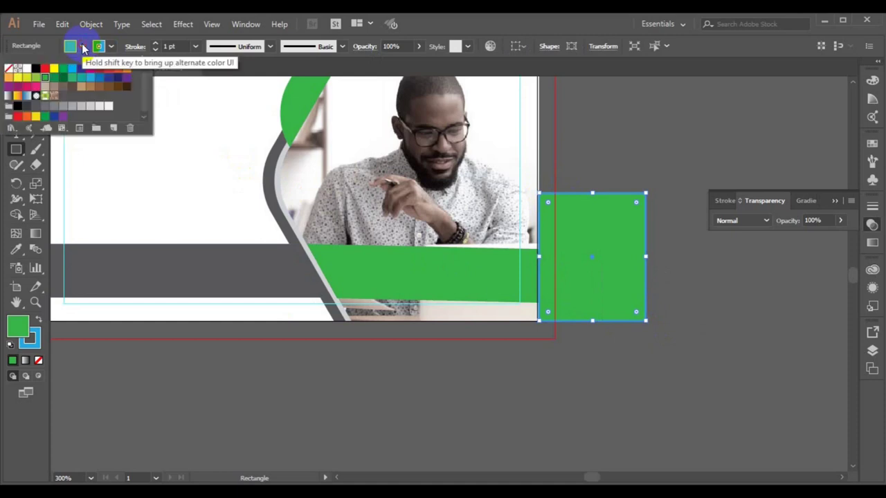
left_click(12, 71)
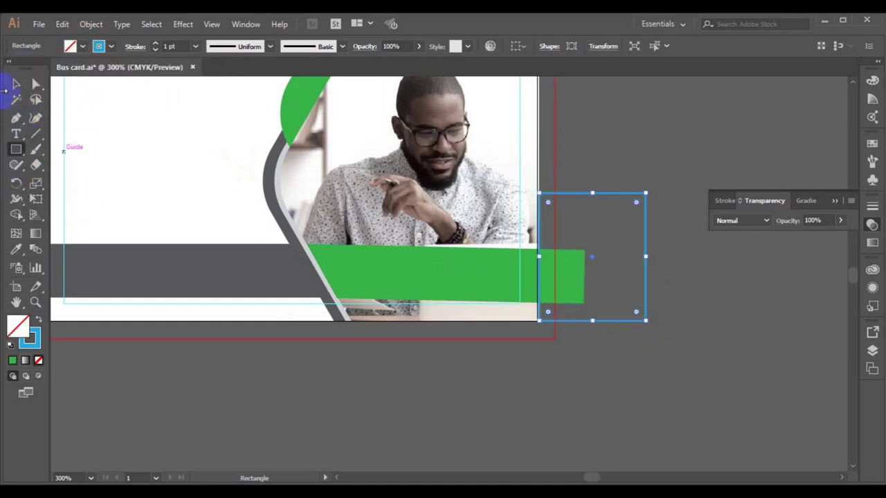
Trim the overhang with Shape Builder so the green bar ends flush at the card edge
left_click(17, 85)
left_click_drag(636, 135, 503, 297)
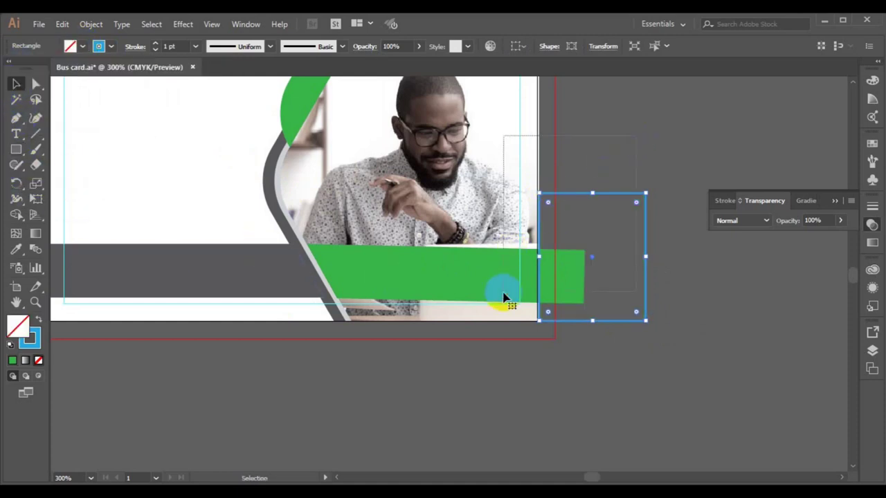
left_click(16, 214)
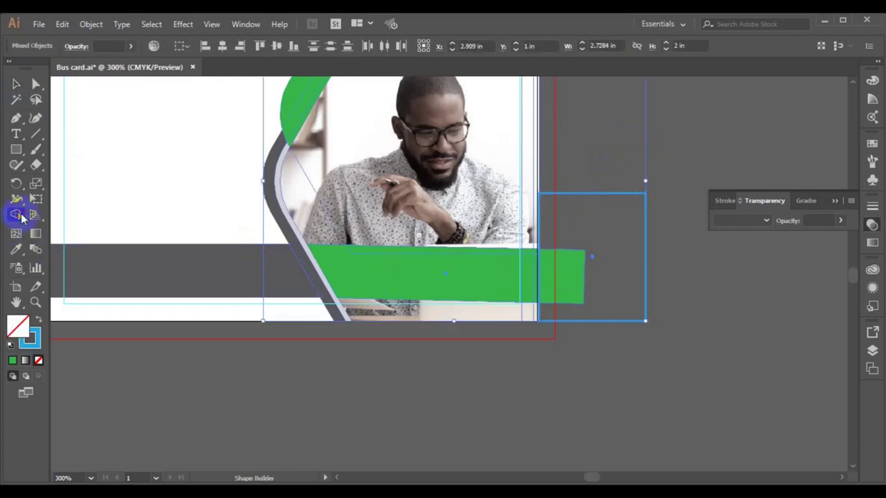
left_click(583, 293)
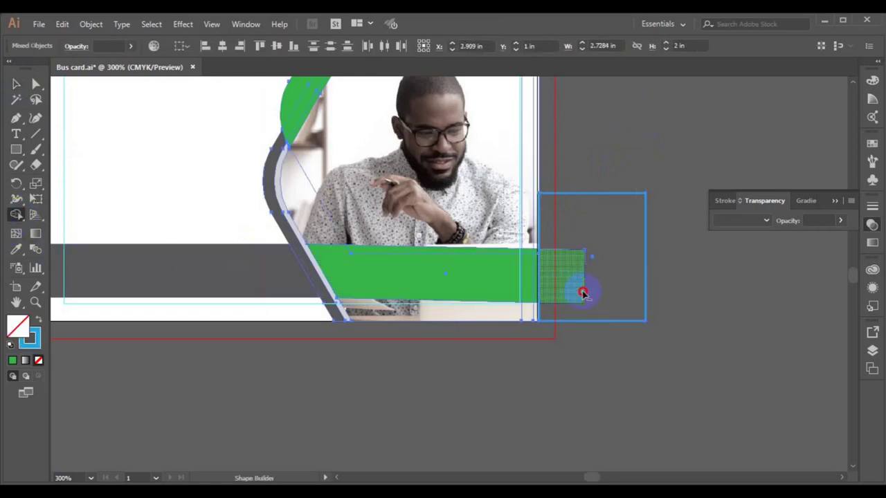
left_click(16, 84)
left_click(529, 381)
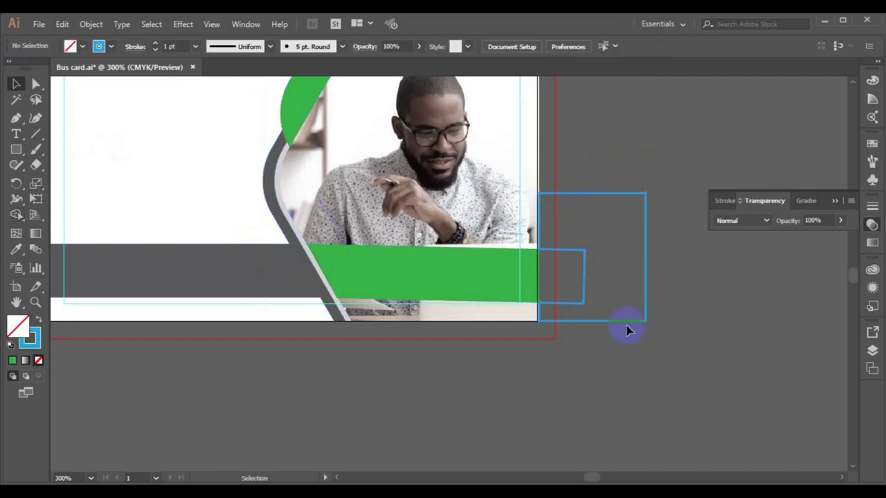
left_click(628, 323)
left_click(565, 320)
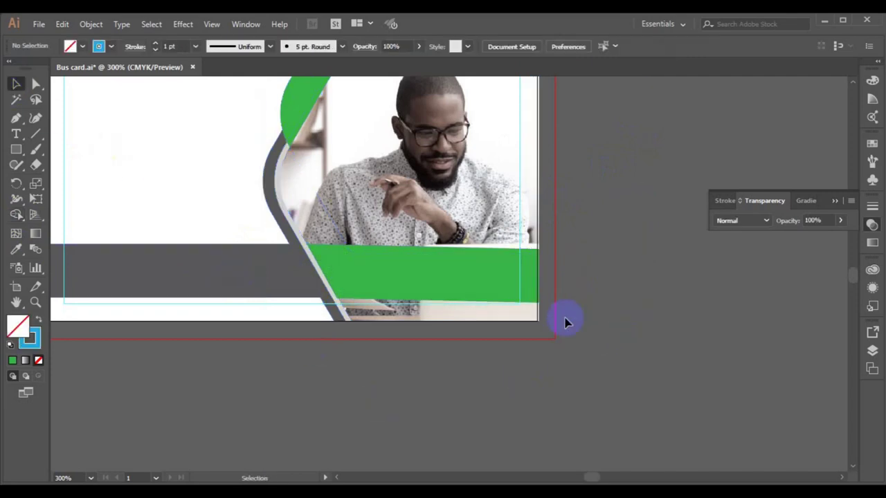
Set the green banner's blend mode to Multiply, then zoom out to see the card
left_click(442, 286)
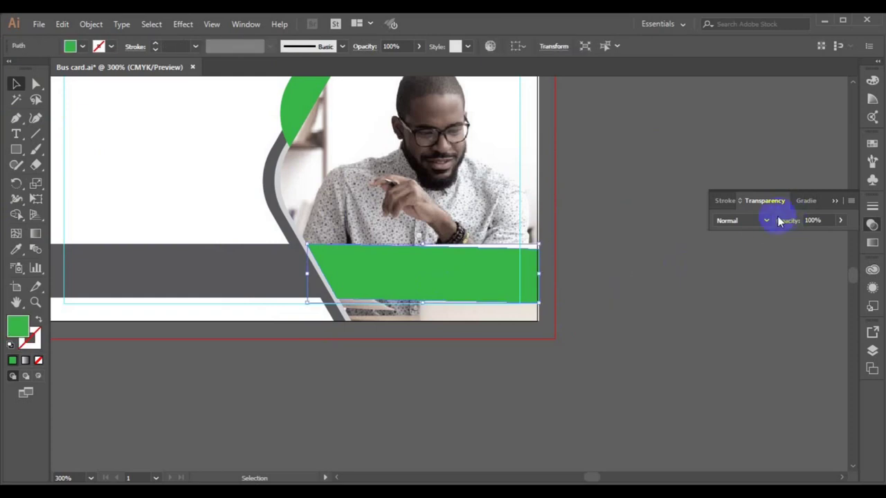
left_click(766, 221)
left_click(741, 267)
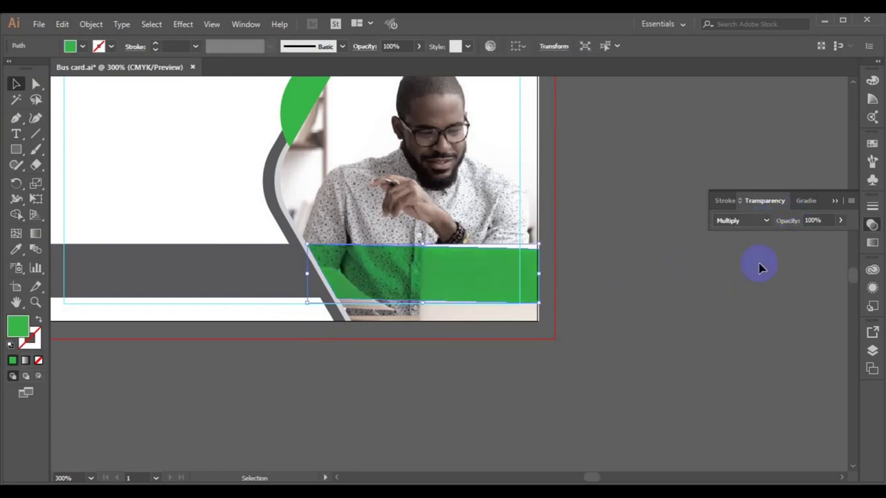
left_click(666, 306)
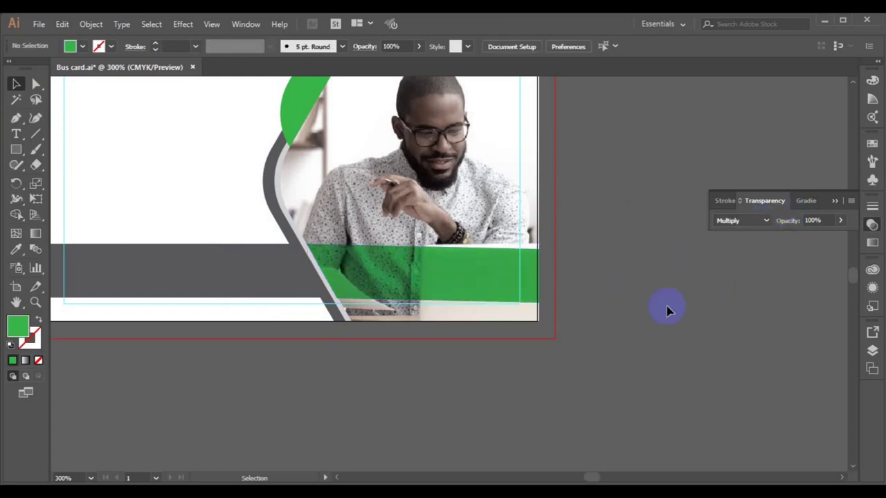
key("ctrl+minus")
key("ctrl+minus")
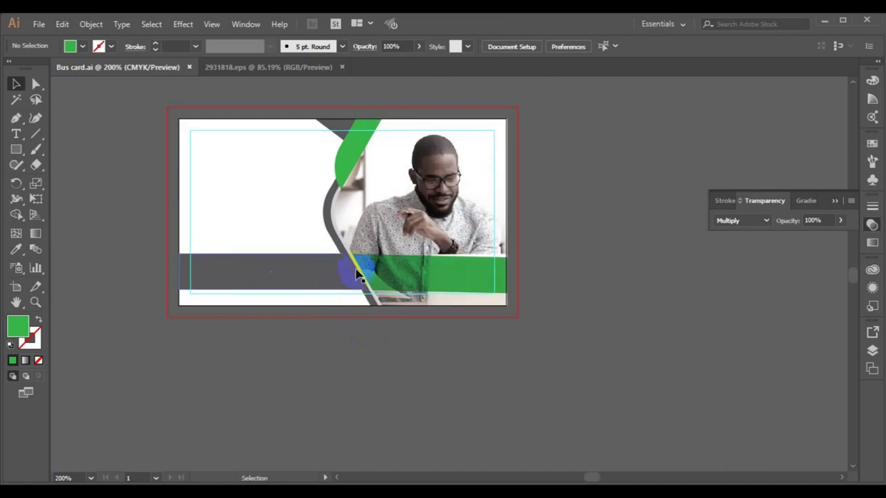
Zoom in and pan to bring the whole business card into view
key("ctrl+plus")
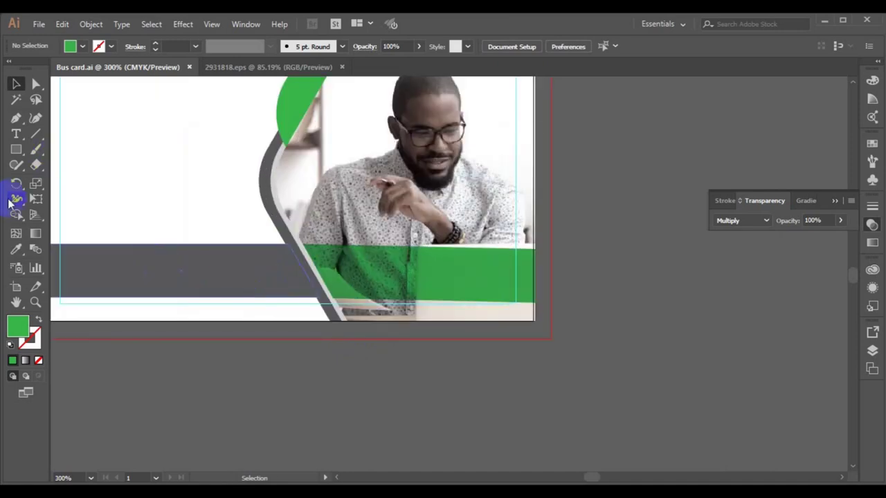
left_click(16, 302)
left_click_drag(278, 236, 376, 257)
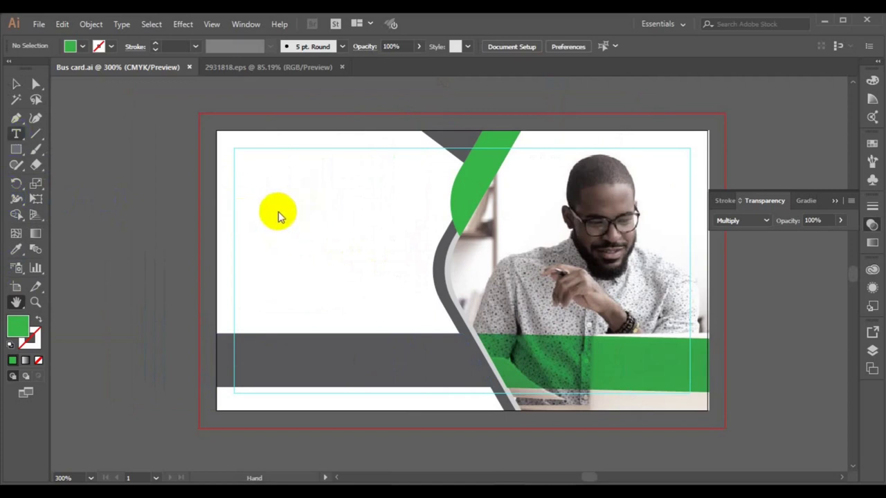
Add placeholder text at the card's top-left and enter Roboto as the font
key("t")
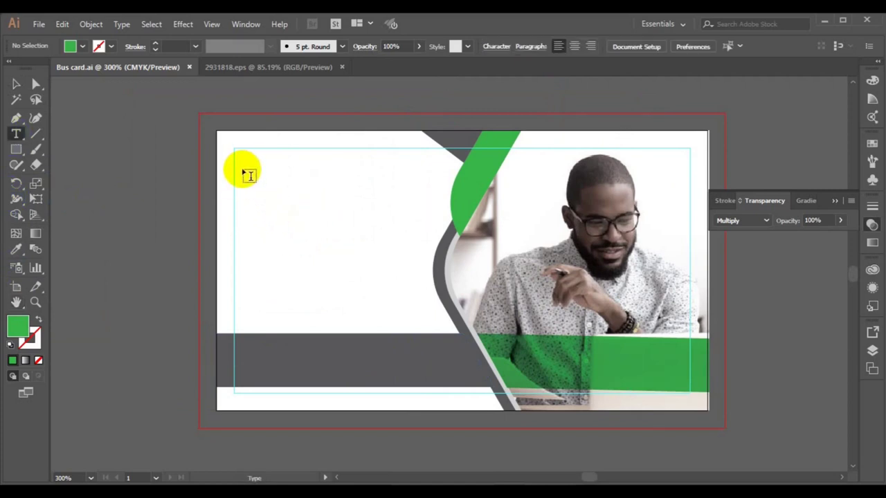
left_click(242, 170)
left_click(453, 47)
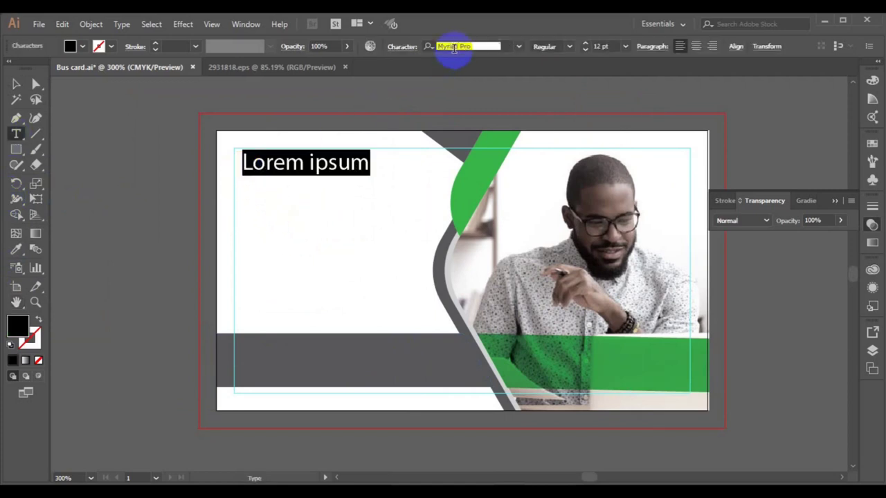
type("roboto")
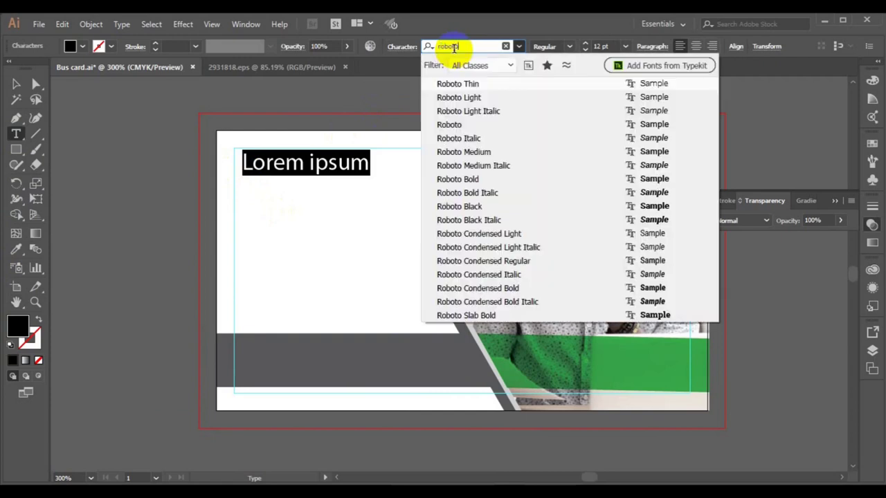
Type the person's name in Roboto Bold, making the surname Light weight
left_click(484, 179)
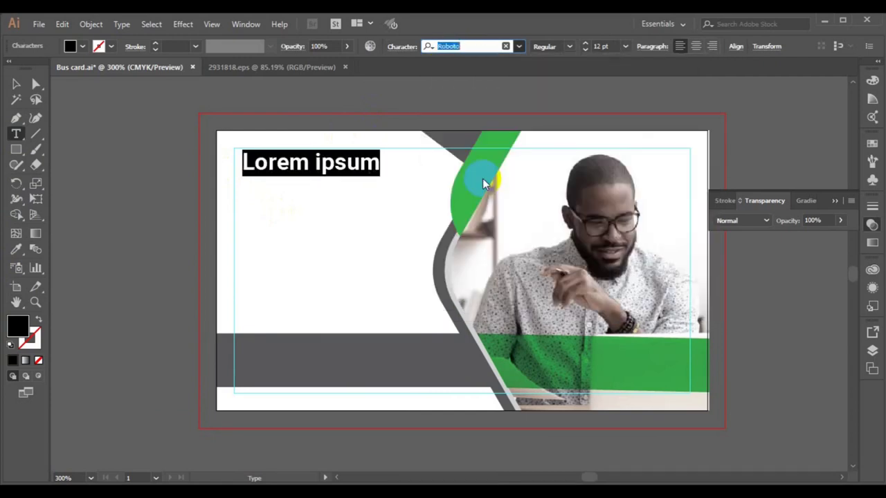
left_click_drag(344, 163, 325, 164)
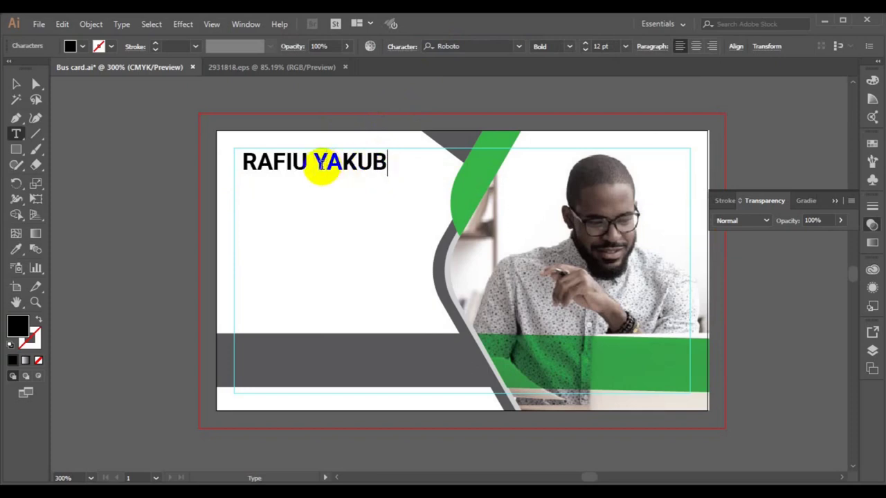
double_click(320, 162)
left_click(569, 46)
left_click(557, 73)
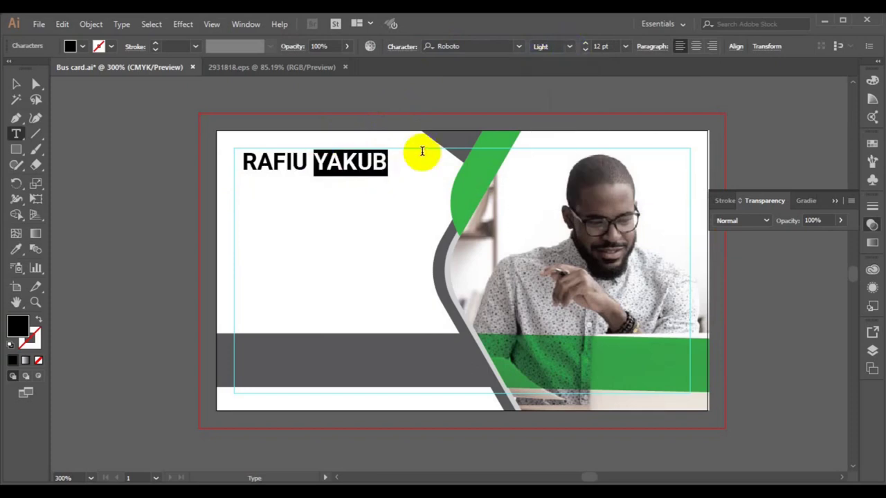
Add a CREATIVE DIRECTOR line beneath the name, set to 6 pt and coloured green
left_click(380, 162)
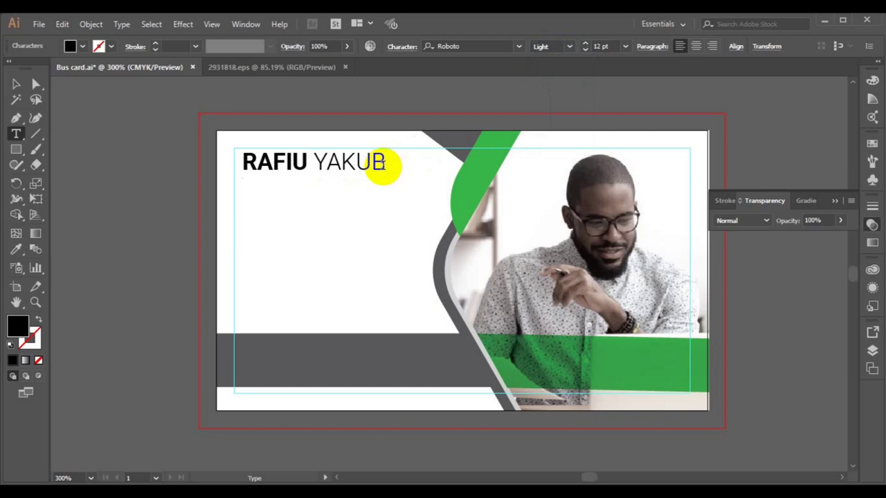
type("CREATIVE |")
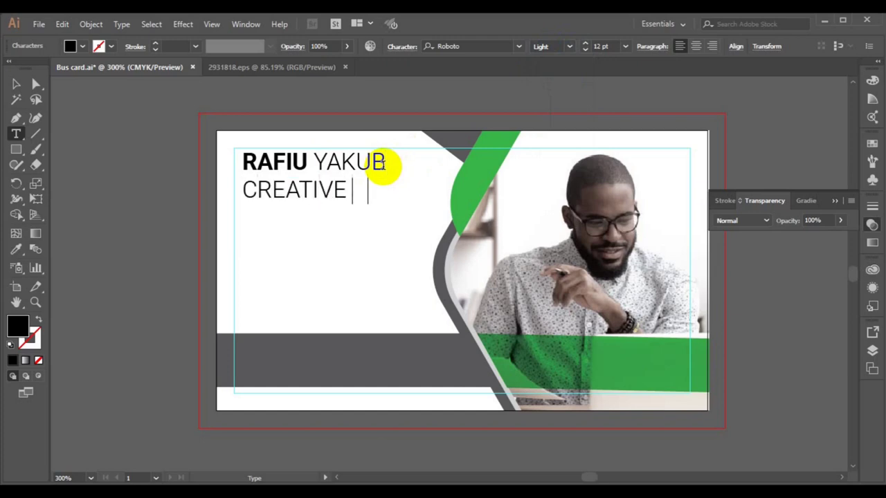
type("DIRECTOR")
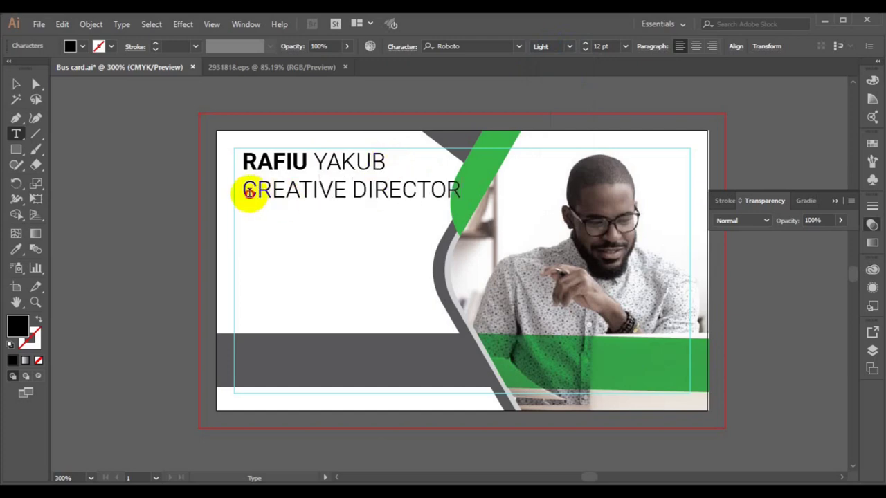
triple_click(249, 191)
left_click(625, 46)
left_click(640, 79)
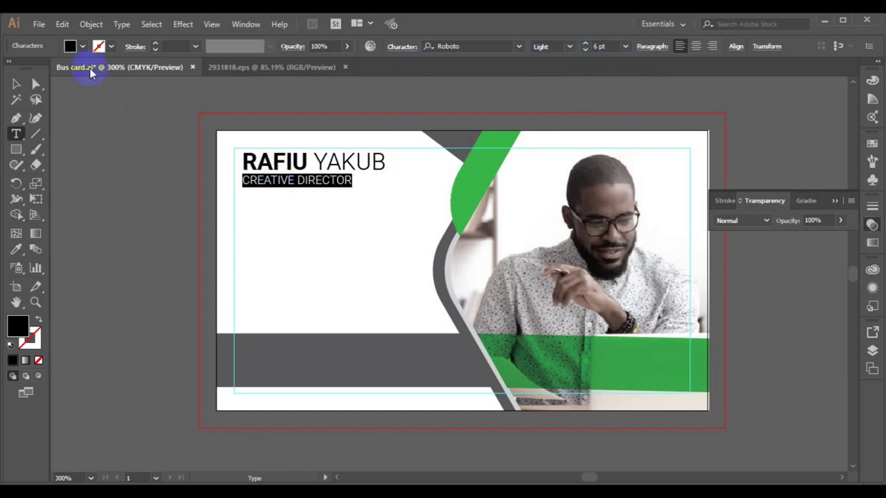
left_click(83, 47)
left_click(45, 78)
left_click(16, 149)
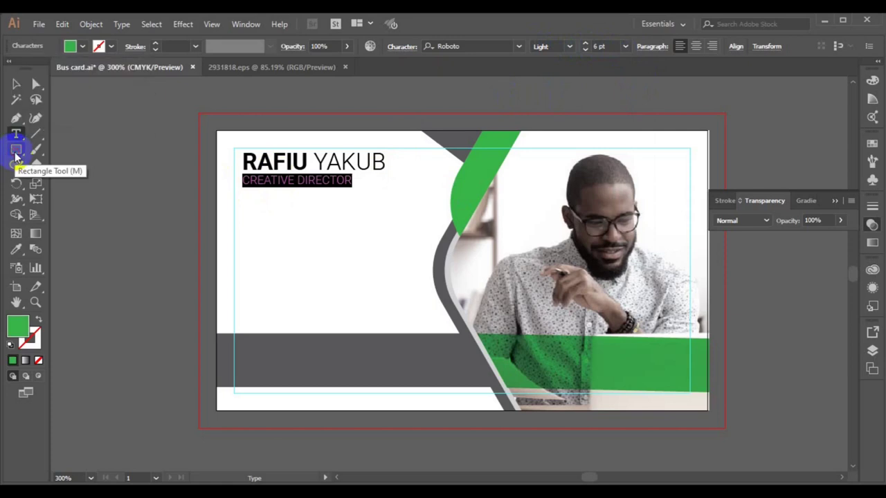
left_click(16, 86)
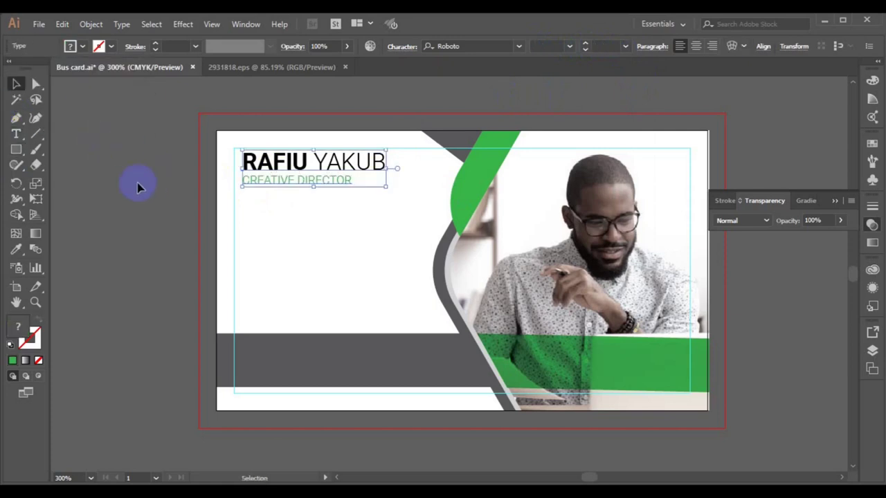
Nudge the name and title block lower and further left
key("Left")
key("Left")
key("Left")
key("Left")
key("Left")
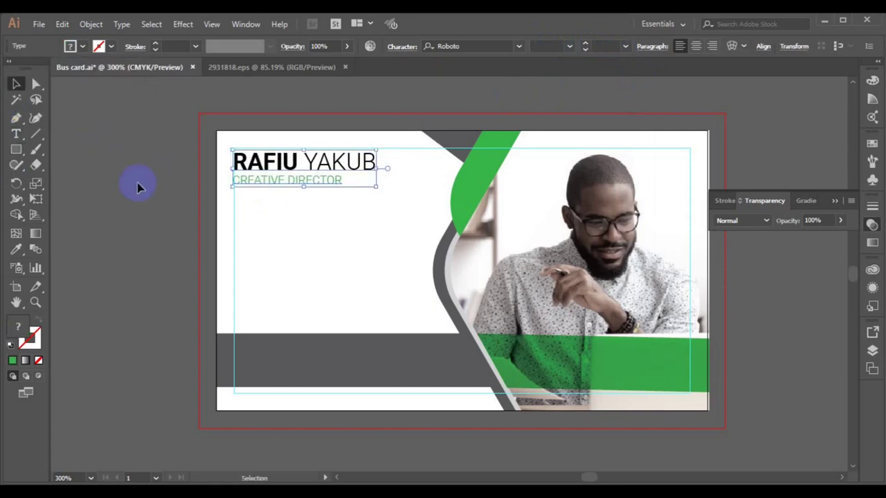
key("Right")
key("Down")
key("Down")
key("Down")
key("Down")
key("Down")
key("Down")
left_click(129, 184)
Draw a small green square above the name, left-aligned with the text
left_click(16, 150)
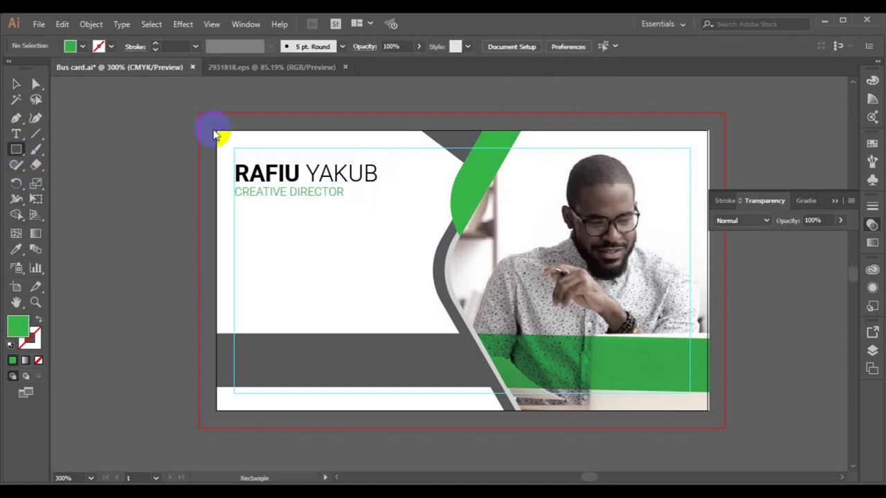
left_click_drag(237, 131, 268, 156)
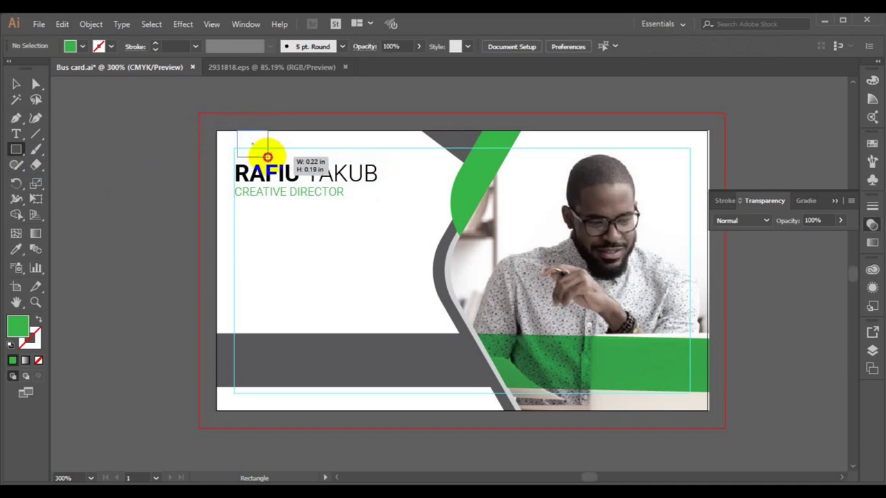
left_click_drag(268, 157, 267, 157)
left_click(15, 84)
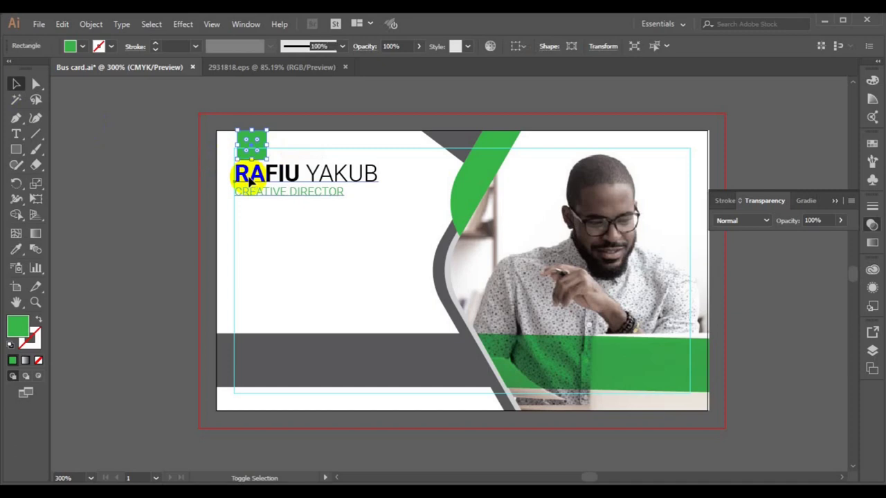
left_click(249, 173, "shift")
left_click(423, 46)
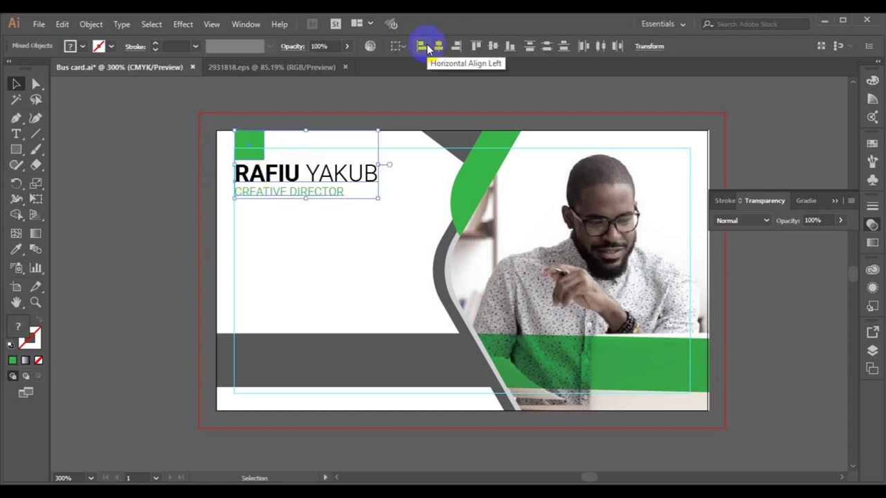
left_click(154, 172)
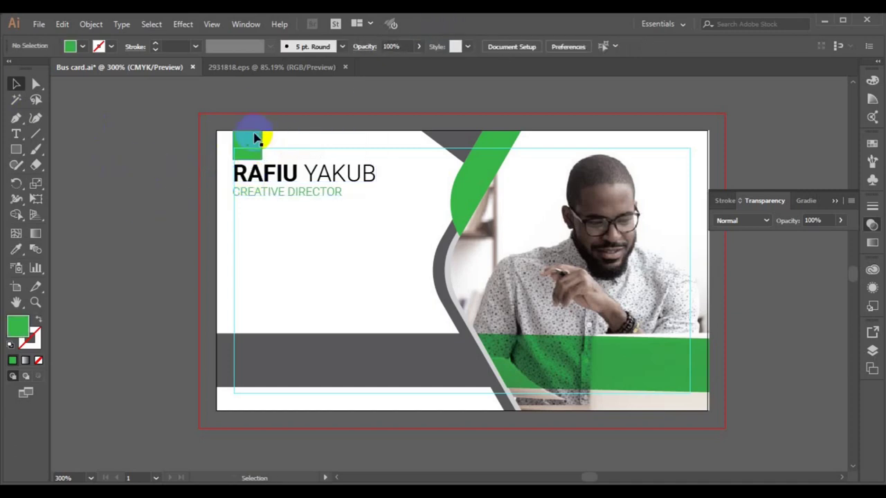
Alt-drag a copy of the green square down below the title
left_click(254, 138)
left_click(289, 196, "shift")
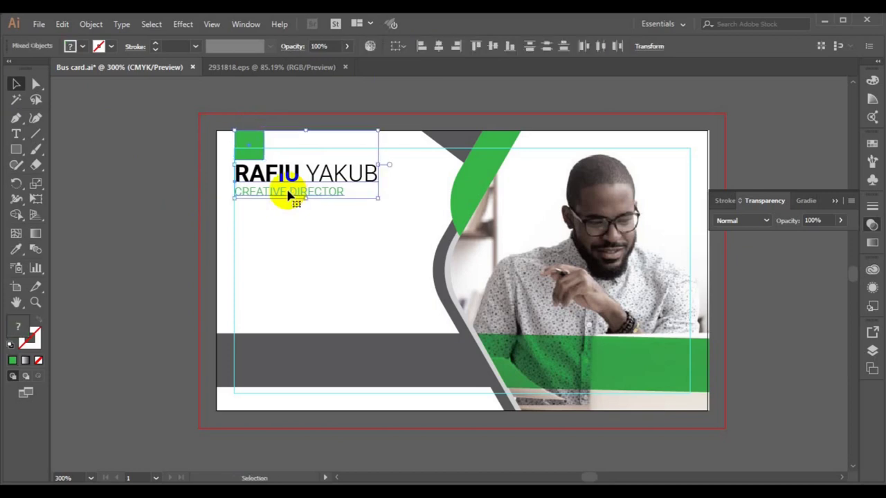
left_click(154, 212)
left_click(249, 158)
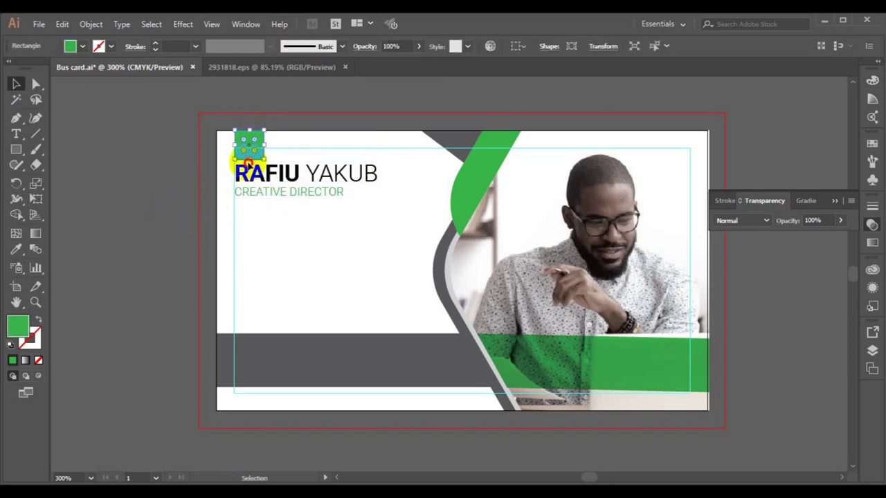
left_click_drag(251, 150, 248, 236)
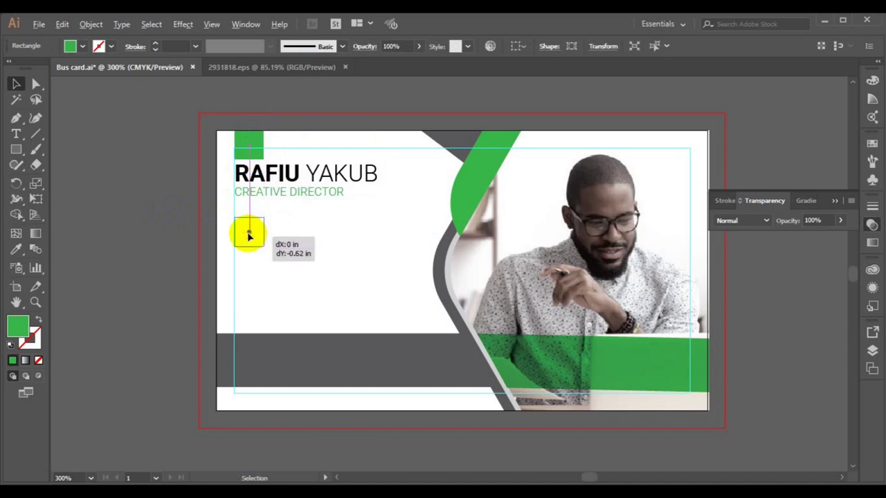
left_click(158, 203)
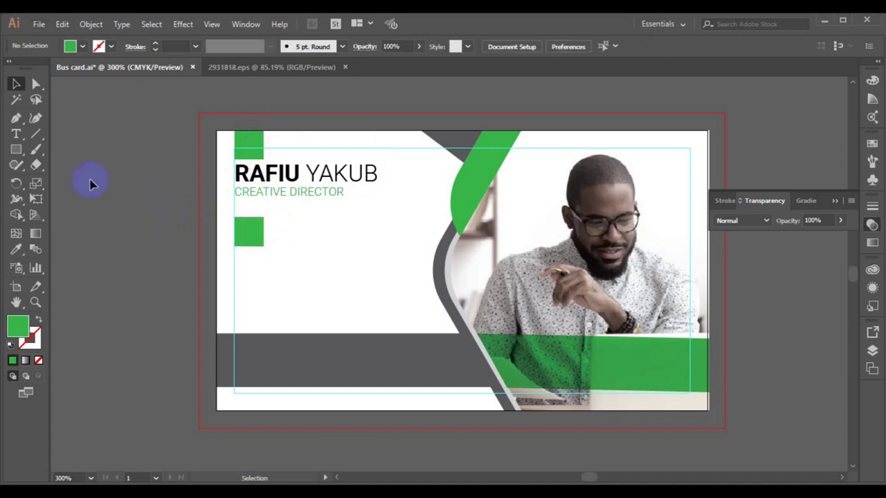
Draw a short straight line under the CREATIVE DIRECTOR title with the Pen tool
left_click(16, 122)
left_click_drag(235, 200, 279, 200)
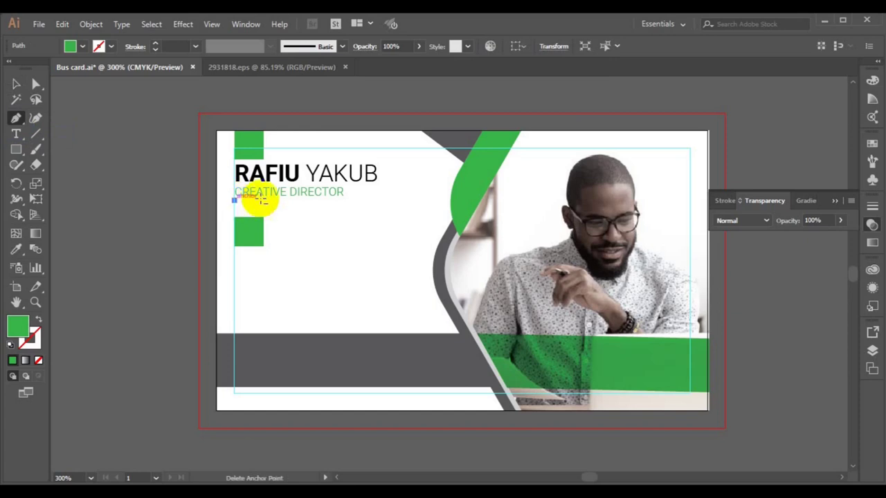
left_click(282, 200)
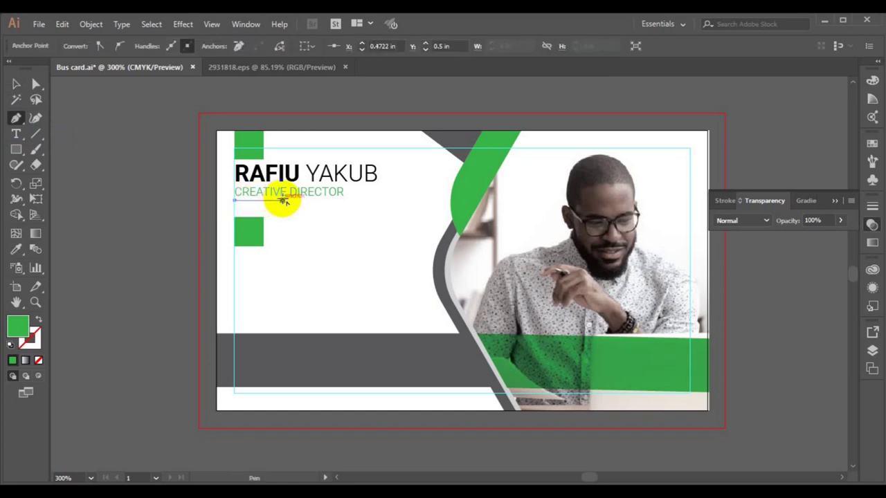
left_click(103, 130, "ctrl")
left_click(16, 84)
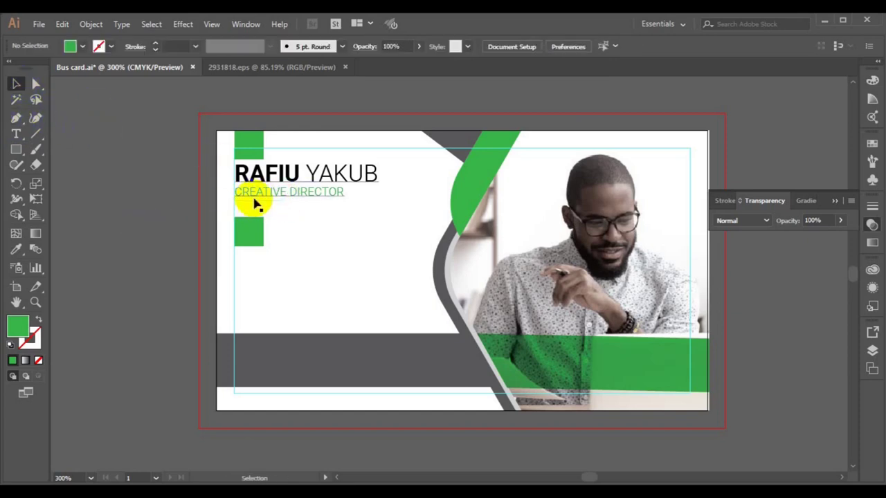
left_click(255, 201)
Give the line a grey 1 pt stroke and no fill, align it left with the title, and show the 2931818.eps sheet
left_click(111, 46)
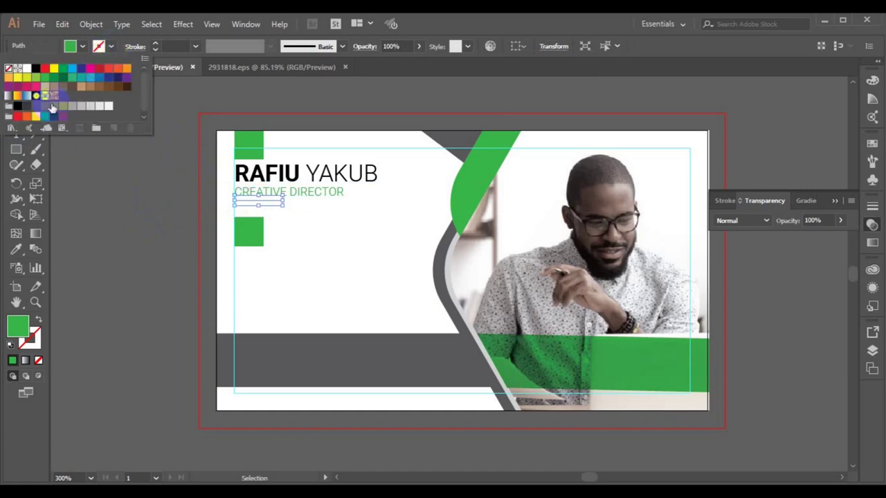
left_click(46, 110)
left_click(82, 46)
left_click(83, 46)
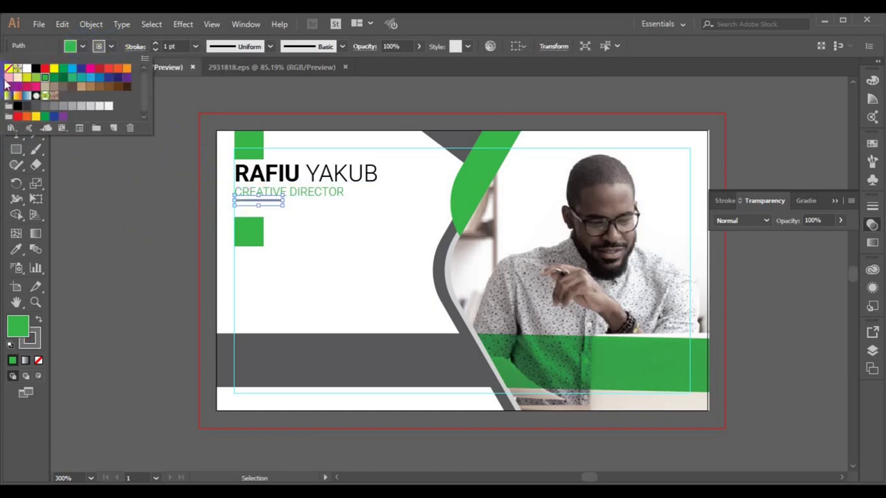
left_click(7, 69)
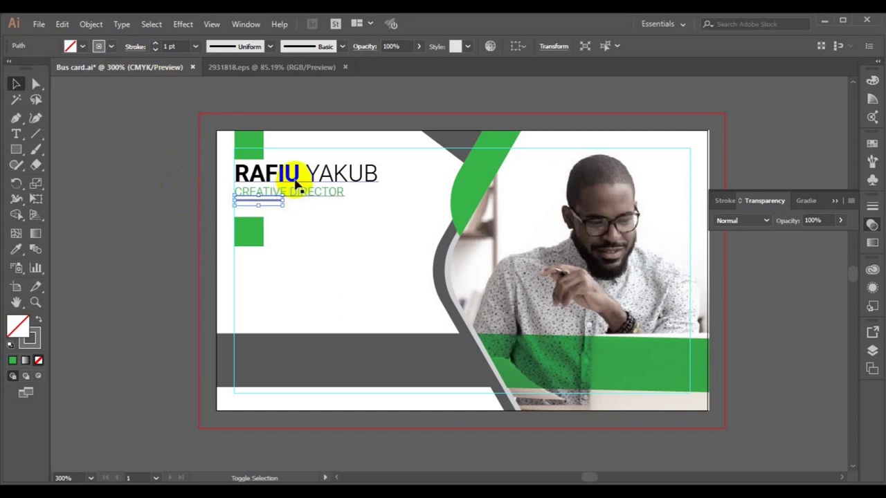
left_click(294, 175, "shift")
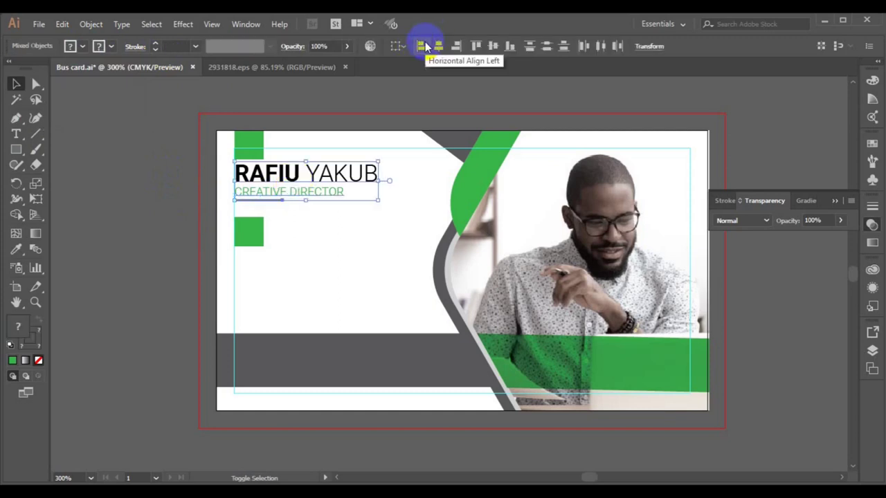
left_click(173, 205)
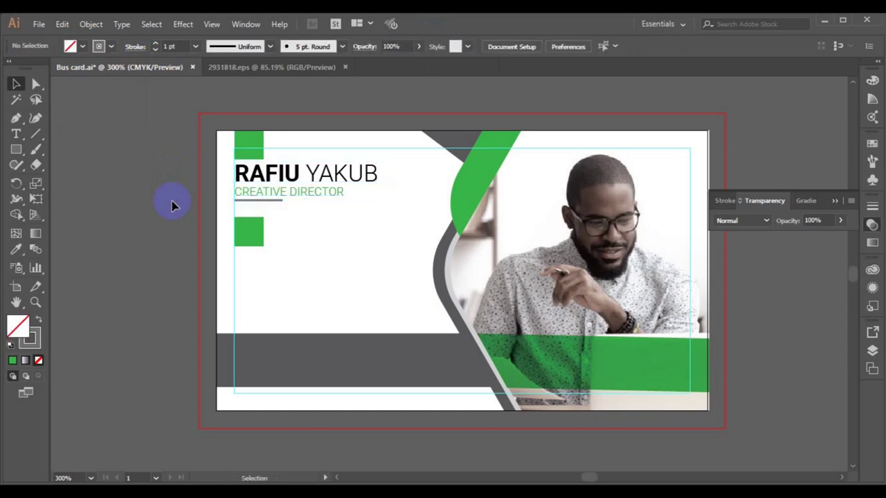
left_click(294, 69)
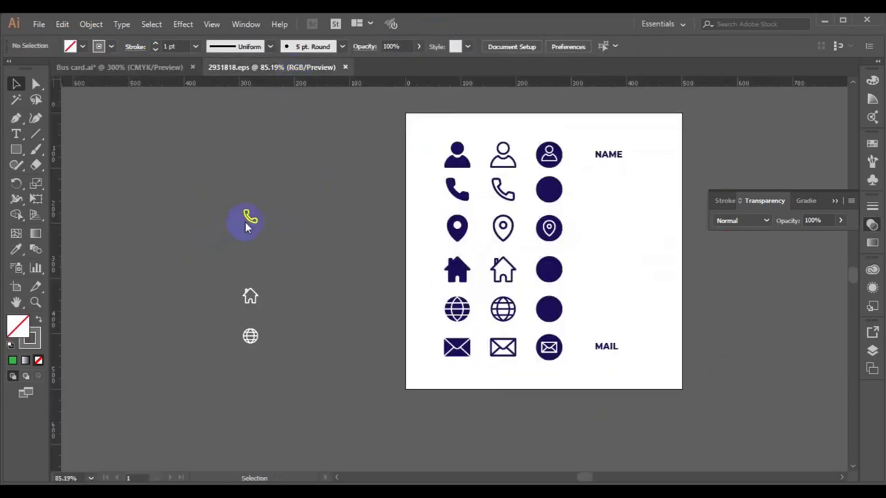
Bring the phone, home and globe icon group beside the card and scale it down
left_click(251, 225)
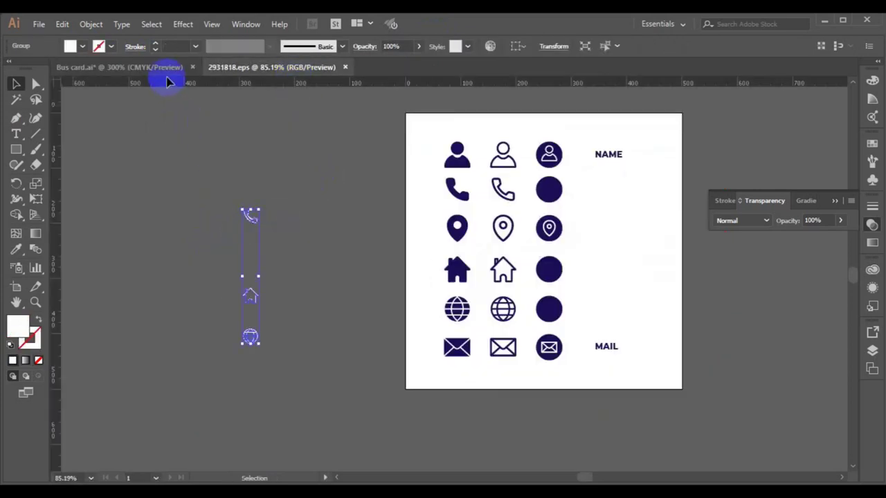
left_click(163, 67)
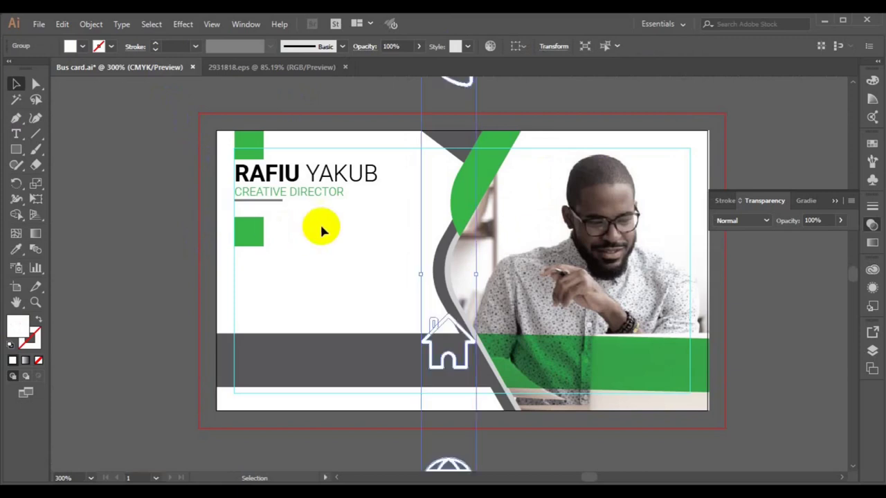
left_click_drag(205, 213, 431, 325)
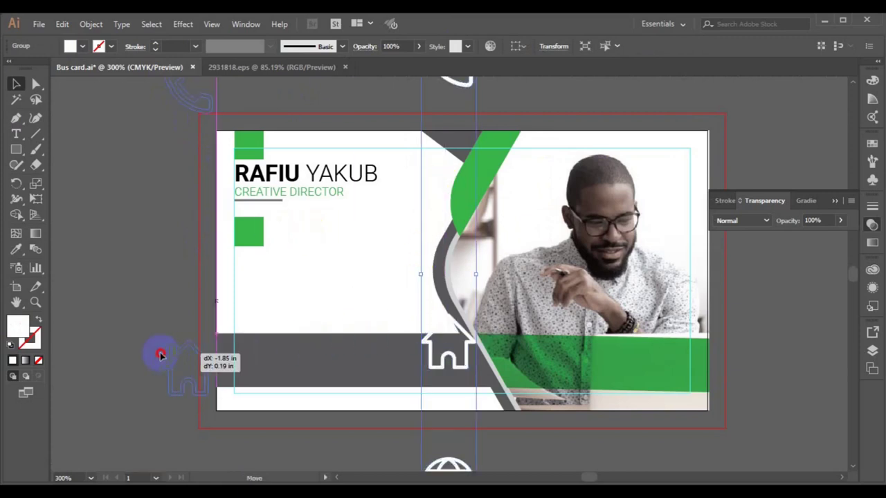
left_click_drag(197, 355, 148, 395)
left_click_drag(194, 103, 173, 142)
Ungroup the icons and place the phone icon in front of the lower green square
left_click(90, 25)
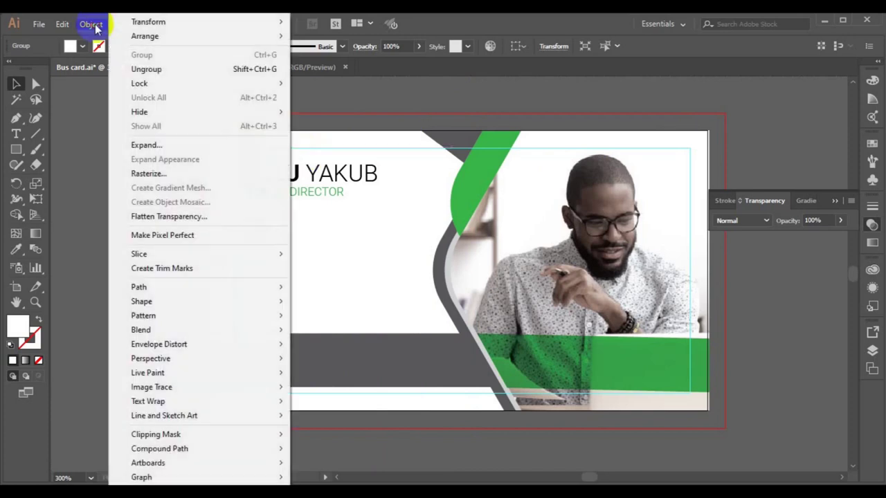
left_click(146, 69)
left_click(127, 198)
left_click_drag(168, 286, 249, 239)
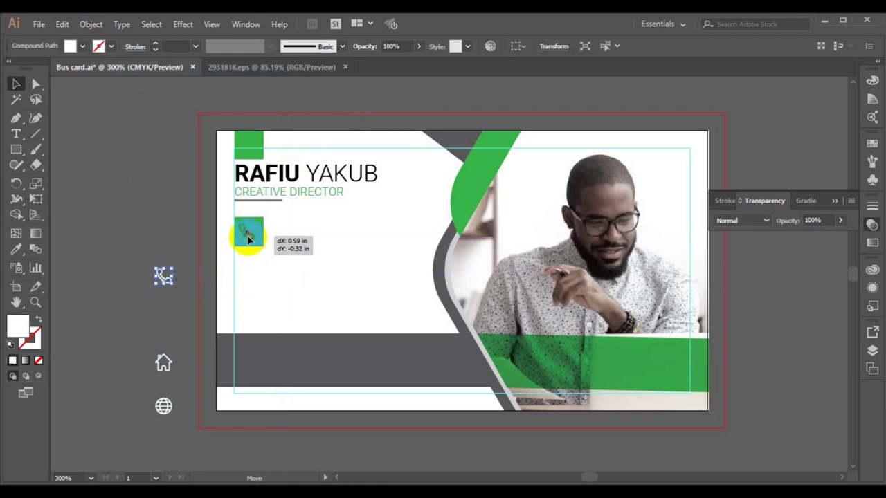
left_click_drag(250, 239, 250, 237)
right_click(250, 237)
mouse_move(287, 364)
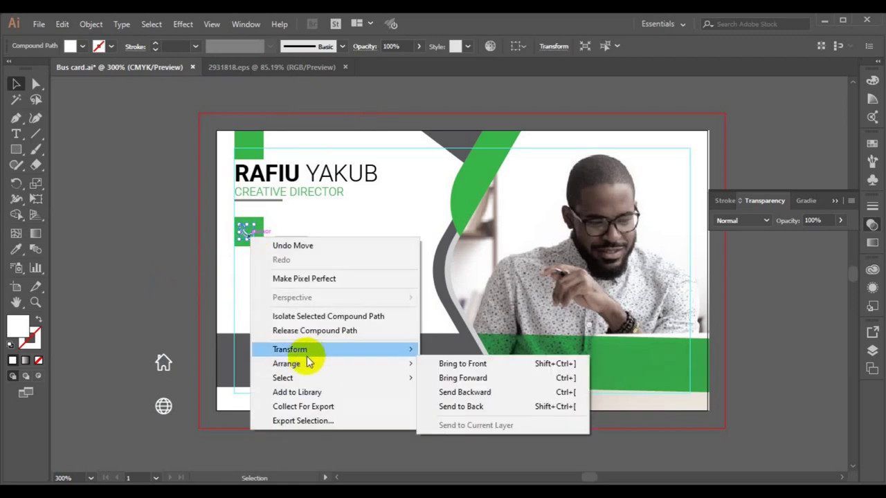
left_click(450, 365)
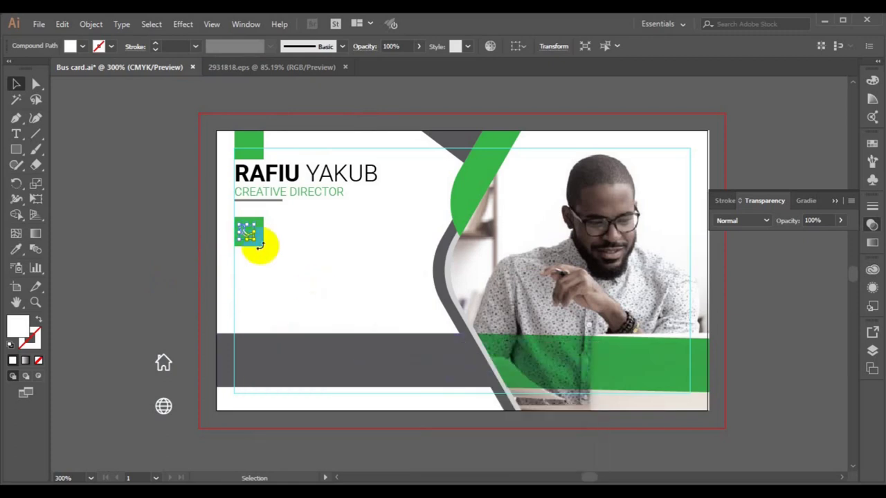
Centre the phone icon horizontally on the green square
left_click_drag(267, 251, 257, 242)
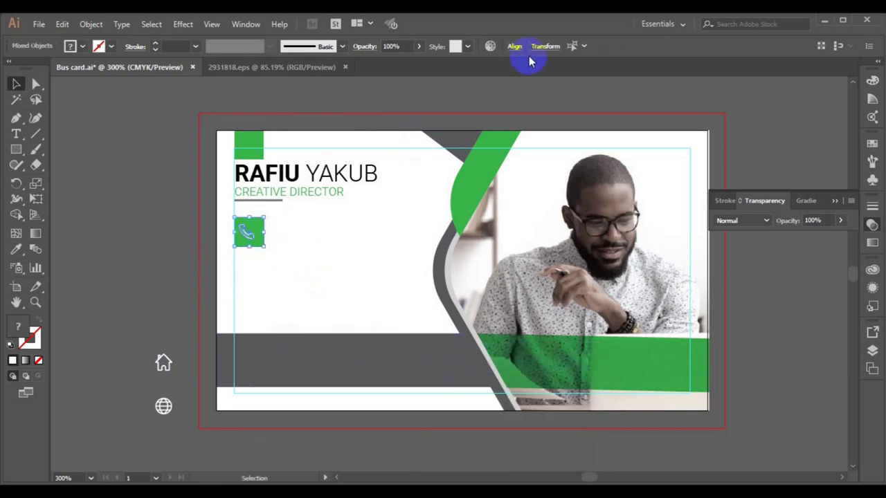
left_click(516, 47)
left_click(407, 81)
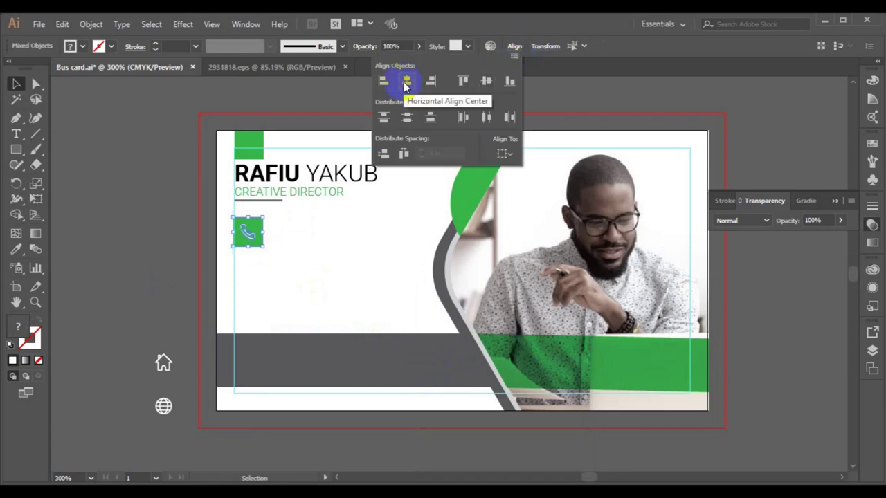
left_click(99, 241)
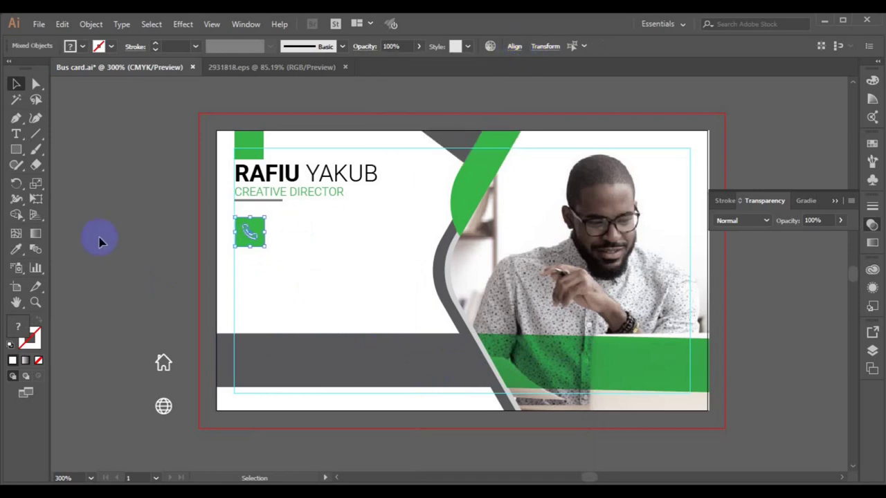
left_click(16, 134)
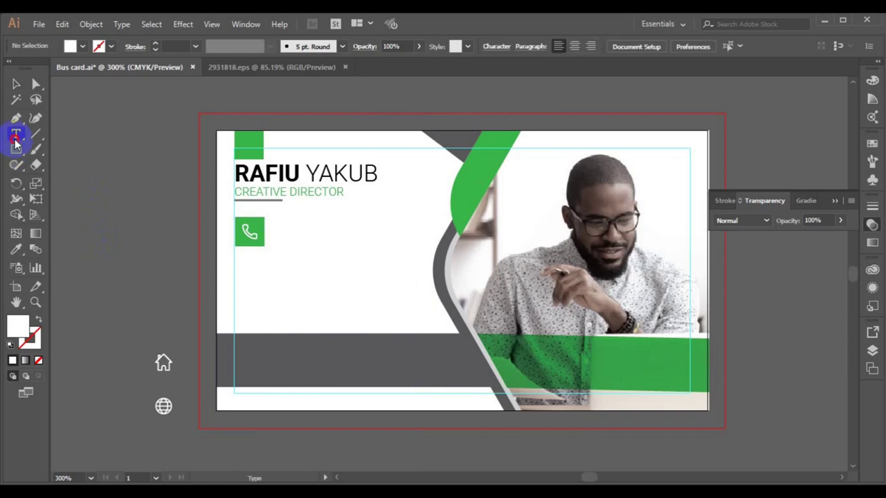
Type two lines of phone numbers in Roboto Light just right of the phone icon
left_click(294, 227)
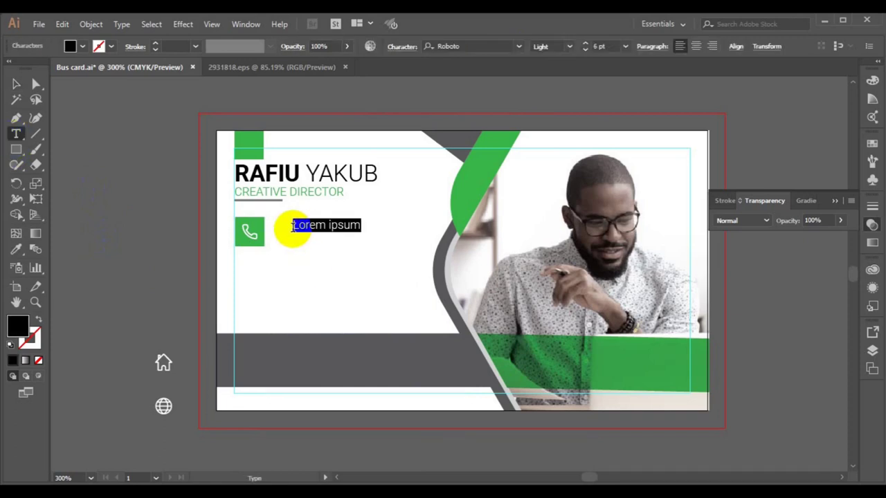
key("BackSpace")
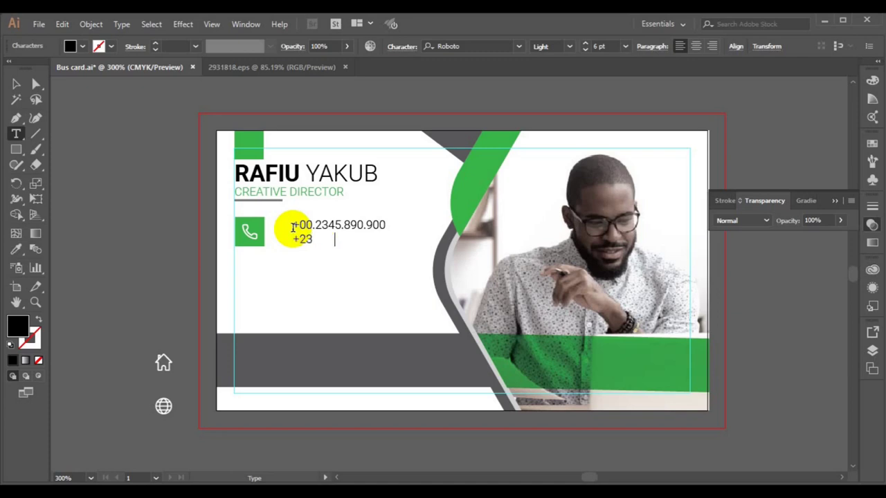
left_click(16, 84)
left_click_drag(346, 240, 326, 241)
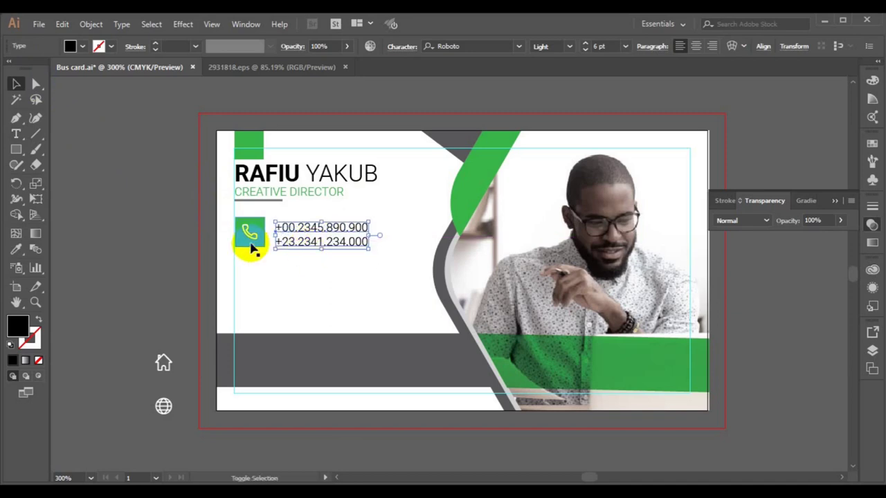
Vertically centre the phone numbers on the phone icon
left_click(248, 235, "shift")
left_click(494, 48)
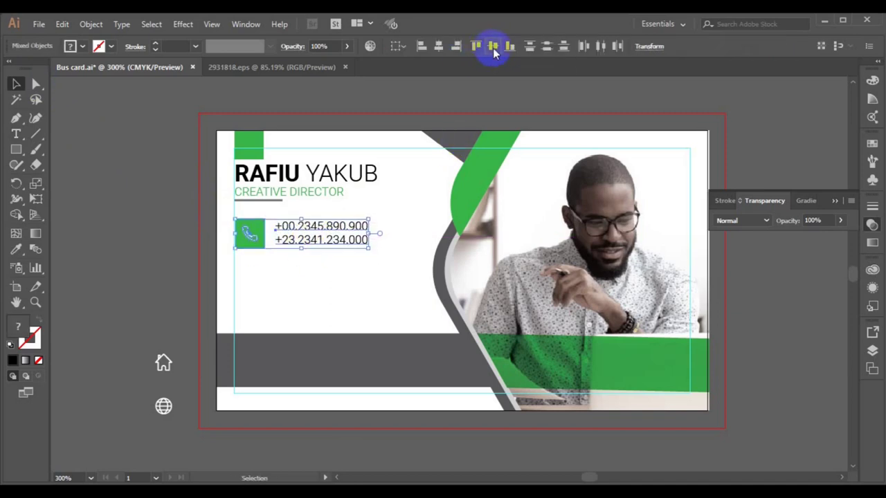
left_click(494, 48)
Group the top green square with the name and title, undoing a stray left alignment
left_click(248, 144)
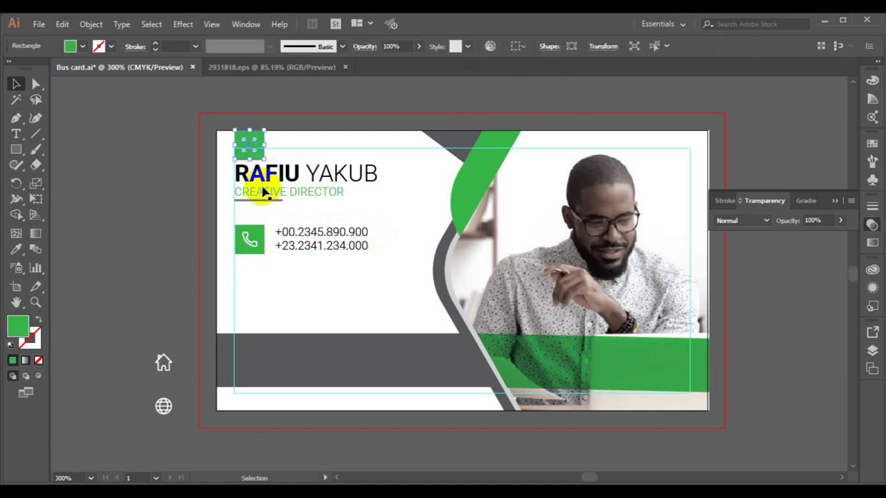
left_click(253, 186)
left_click(253, 153, "shift")
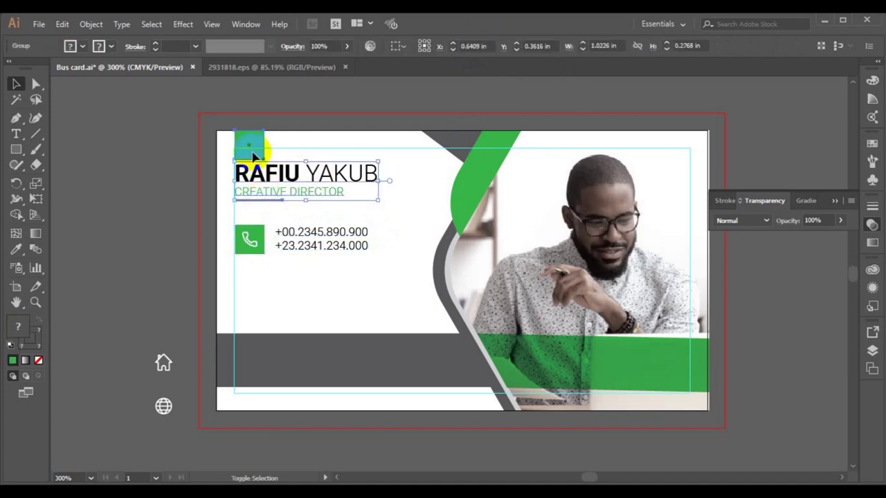
key("ctrl+g")
left_click(287, 239, "shift")
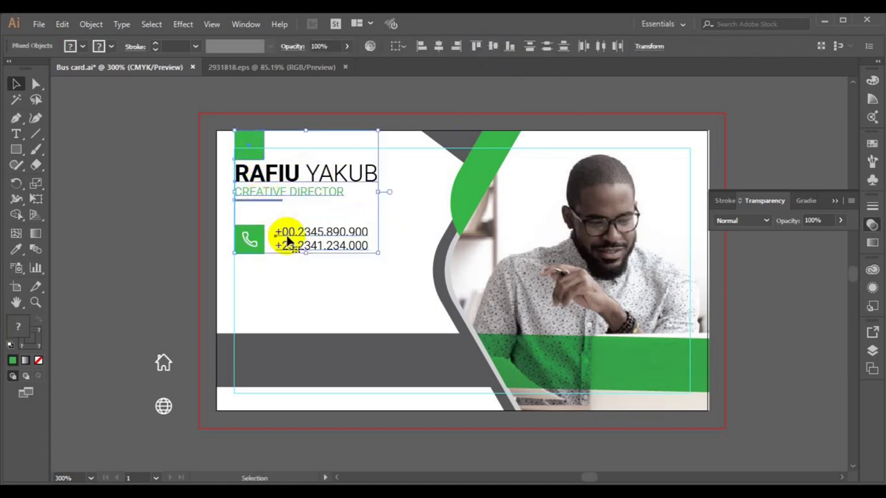
left_click(421, 46)
left_click(123, 209)
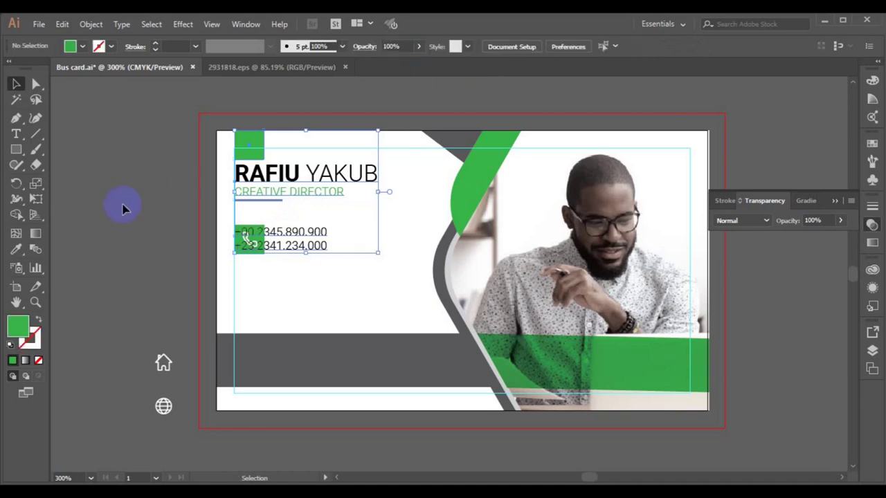
key("ctrl+z")
left_click(134, 211)
Group the phone icon with its numbers and left-align the row with the name block
left_click(291, 246)
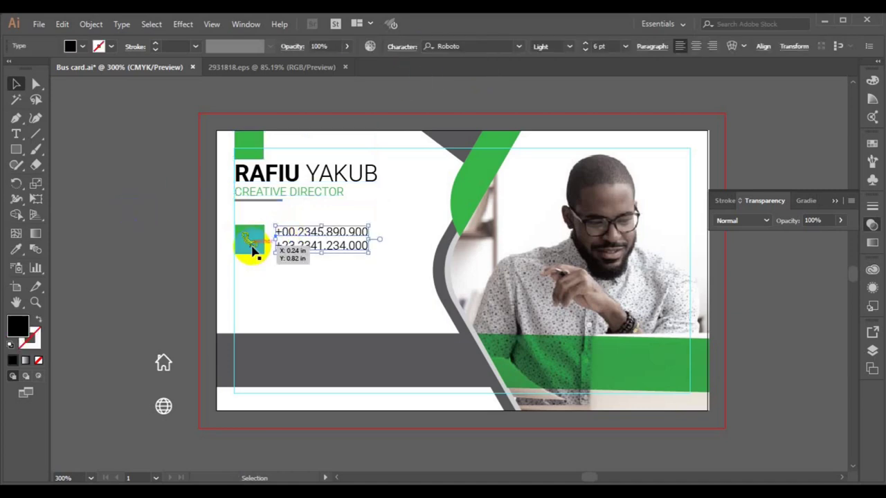
left_click(249, 240, "shift")
left_click(97, 27)
left_click(142, 55)
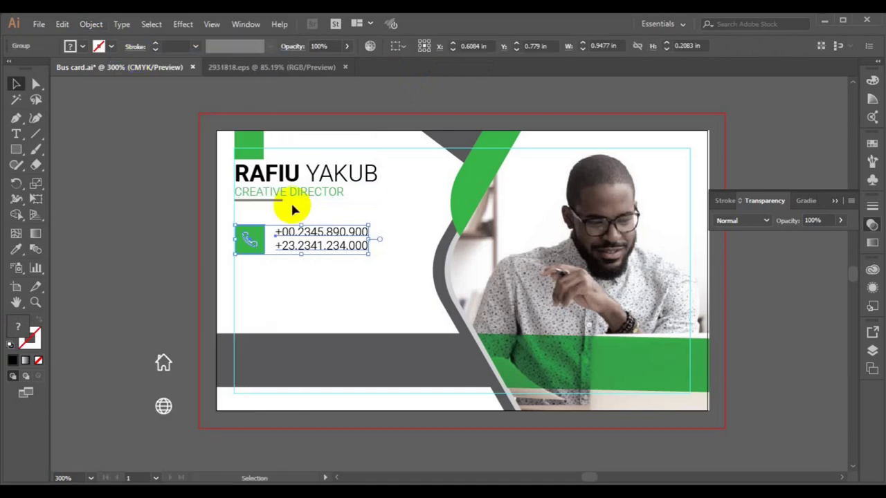
left_click(283, 205, "shift")
left_click(421, 47)
left_click(170, 213)
left_click_drag(256, 245, 253, 294)
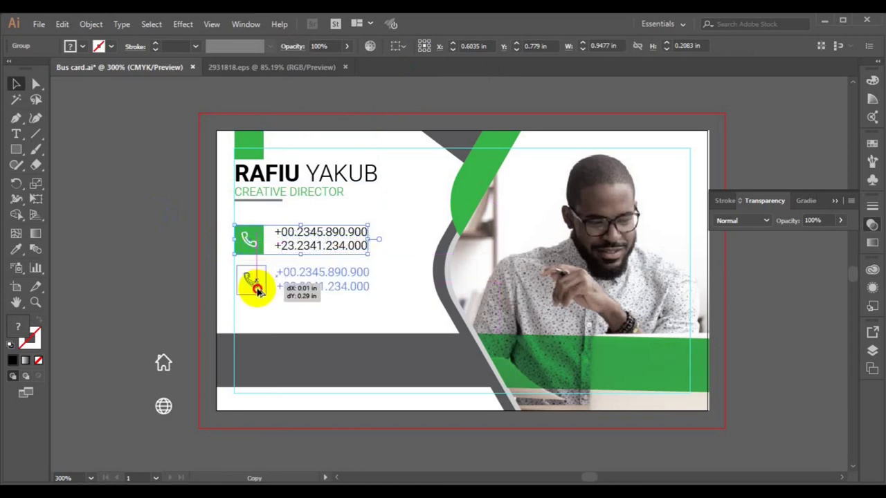
Place the duplicated phone row below the first, left-aligned with both rows and the name block
left_click_drag(253, 294, 256, 298)
left_click(262, 246, "shift")
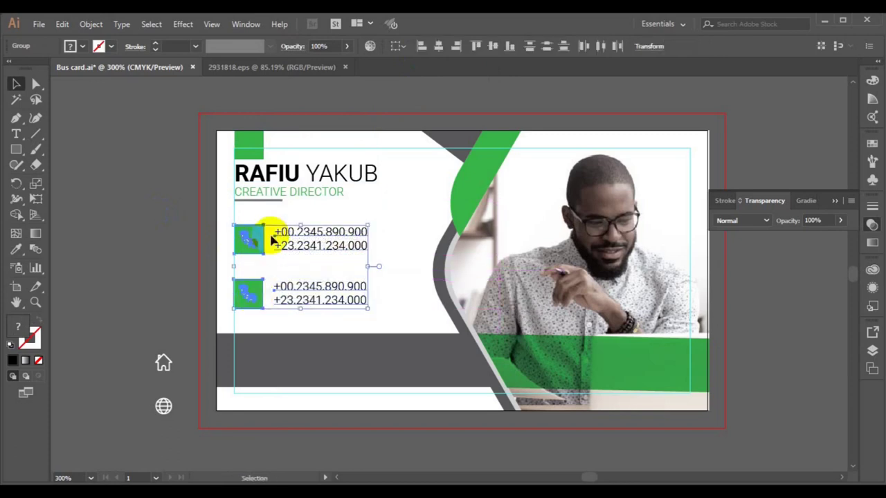
left_click(422, 47)
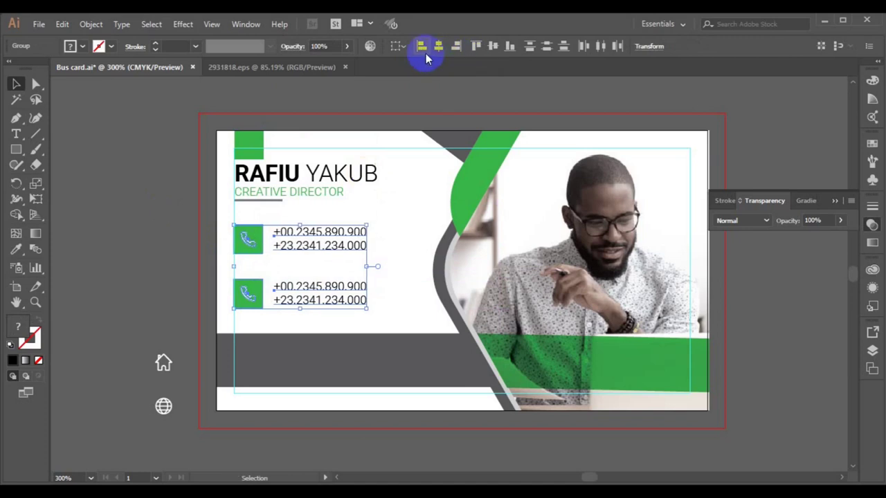
left_click(248, 194, "shift")
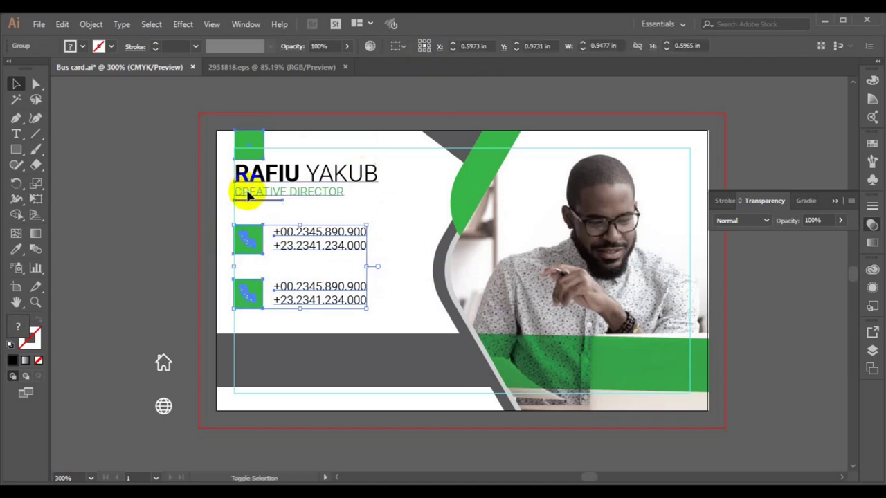
left_click(421, 48)
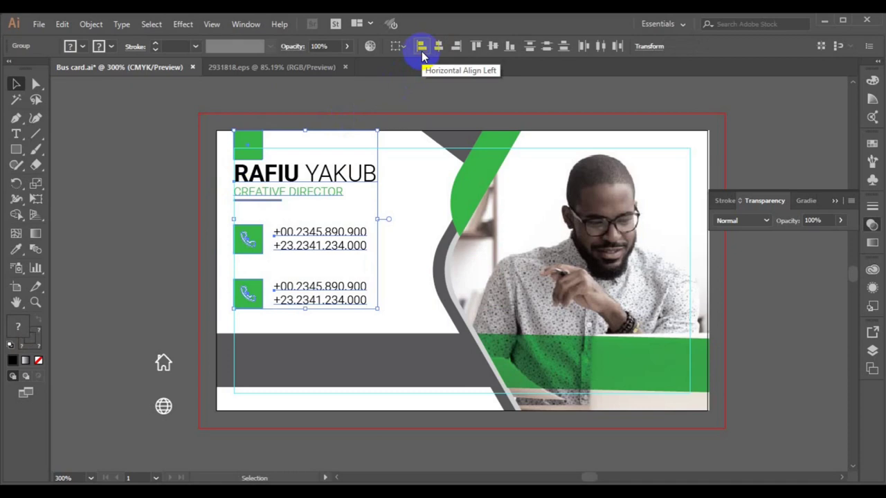
left_click(247, 277)
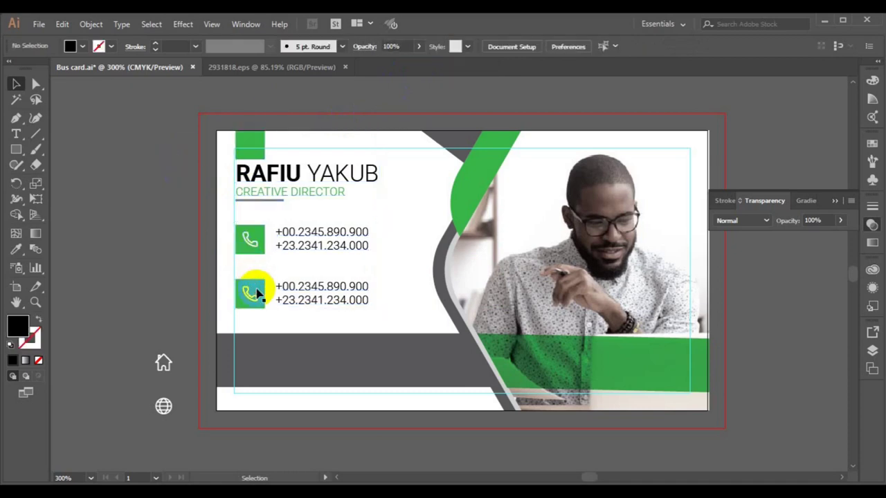
Ungroup the lower row and separate its phone icon from the green square
left_click(256, 294)
left_click(91, 25)
left_click(149, 68)
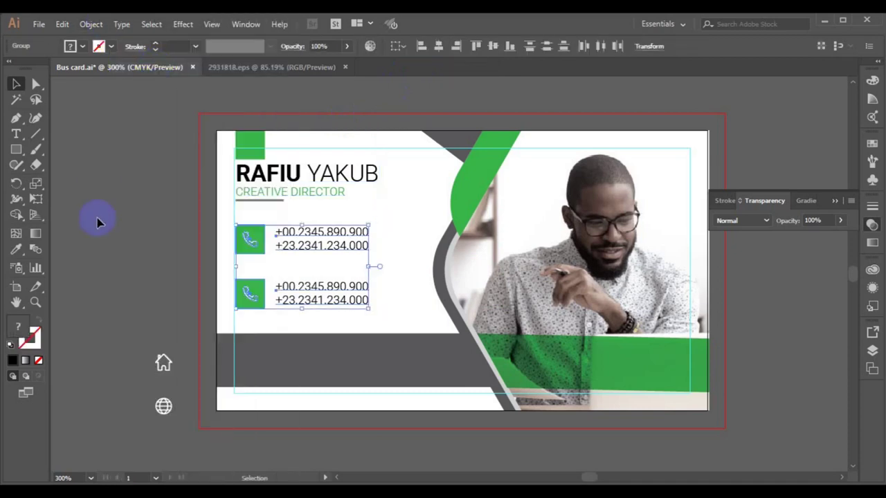
left_click(300, 294)
left_click(90, 24)
left_click(138, 68)
left_click(247, 296)
left_click(91, 24)
left_click(164, 83)
left_click(253, 291)
Swap the lower phone icon for the globe, brought in front of the green square and enlarged
mouse_move(254, 291)
left_mouse_down()
mouse_move(173, 414)
mouse_move(165, 408)
mouse_move(252, 298)
left_mouse_up()
right_click(252, 298)
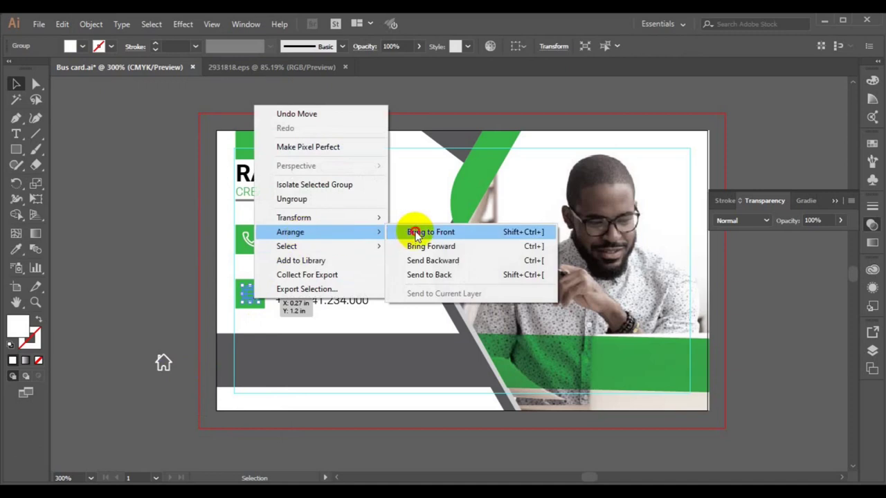
left_click(418, 231)
left_click_drag(264, 305, 265, 309)
left_click(200, 306)
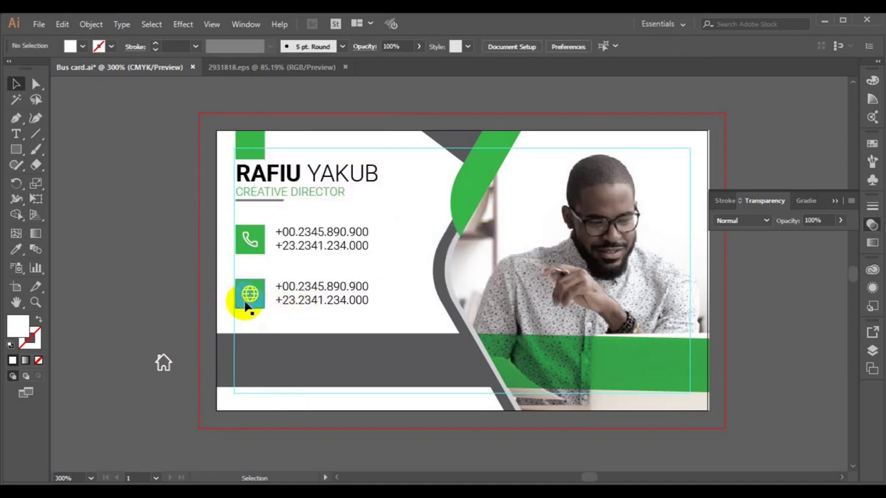
Group the globe with its square and line the group up with the second-row text
left_click_drag(244, 310, 253, 299)
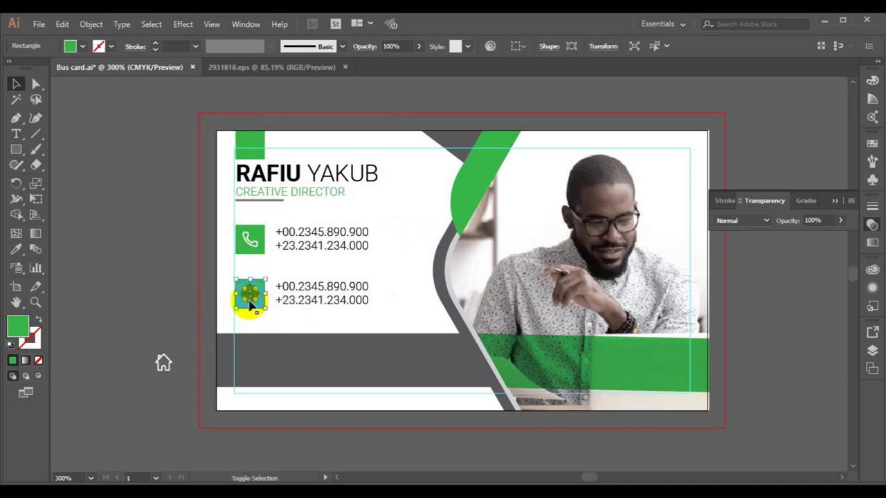
left_click(250, 298, "shift")
left_click(90, 28)
left_click(135, 55)
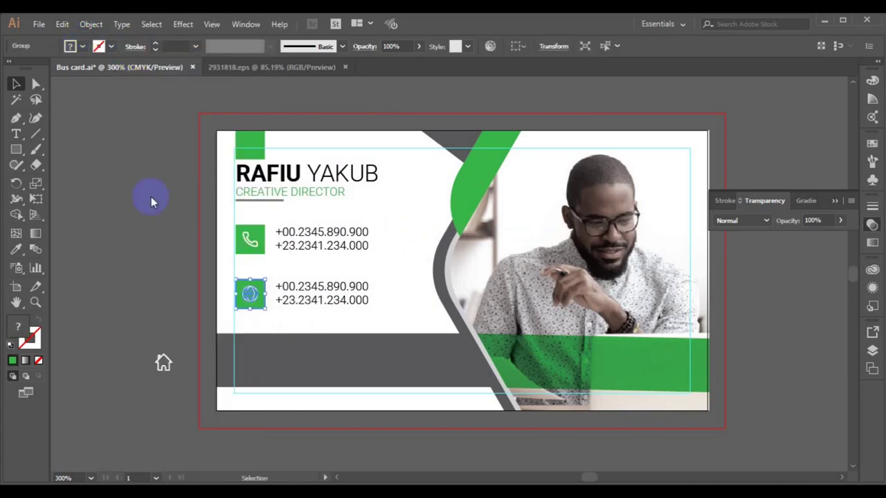
left_click(309, 302, "shift")
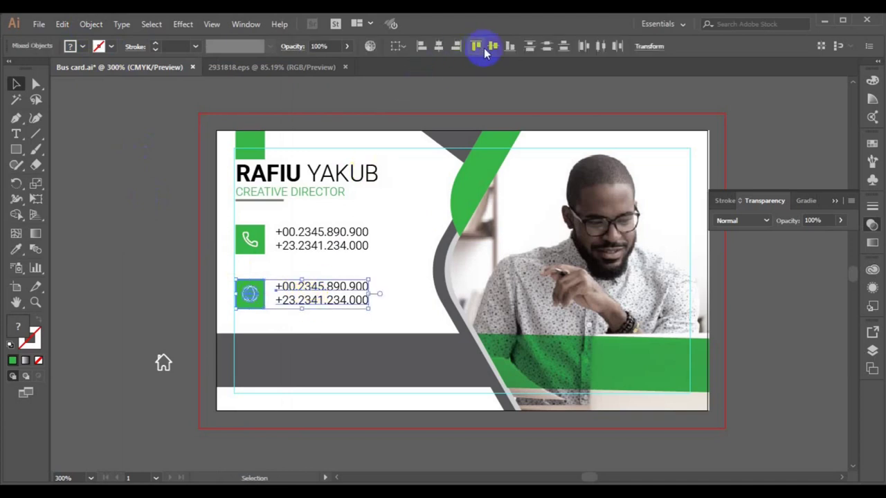
left_click(145, 231)
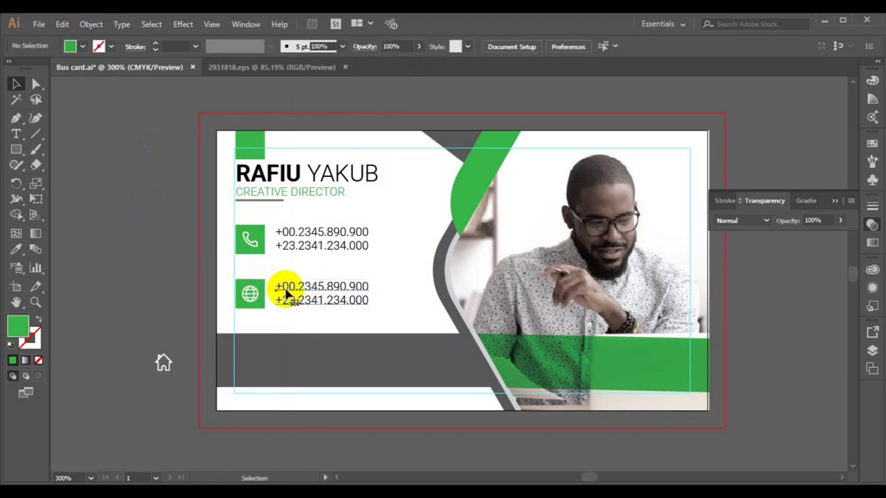
left_click(289, 291)
left_click(17, 135)
left_click(275, 291)
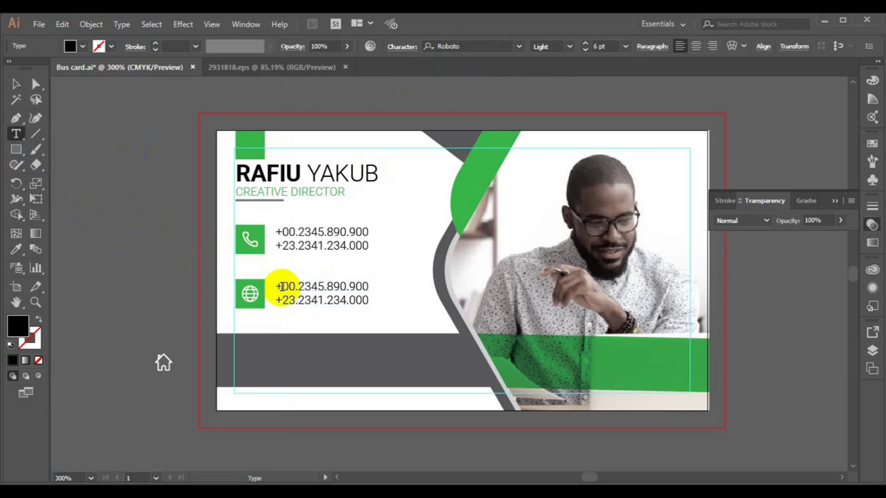
triple_click(282, 286)
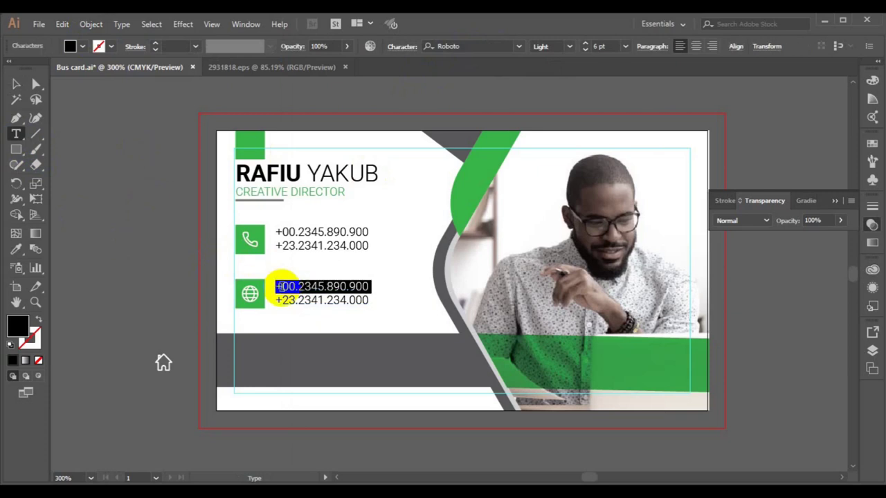
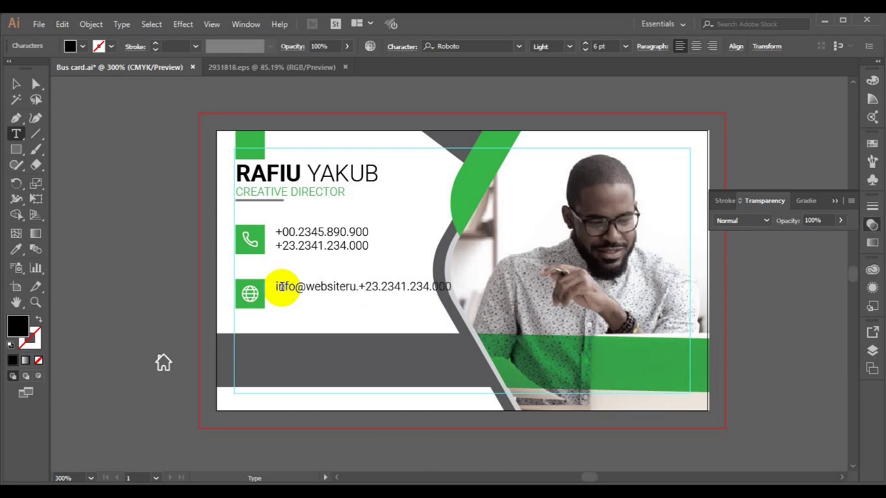
key("Return")
key("shift+End")
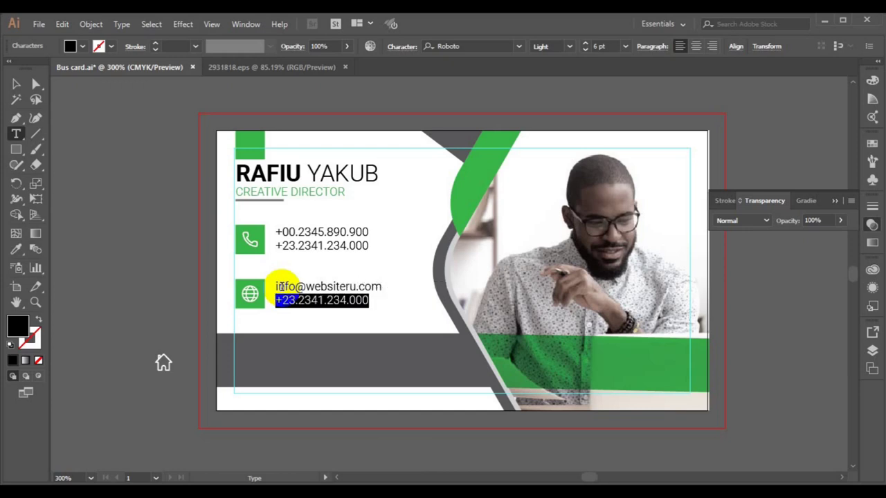
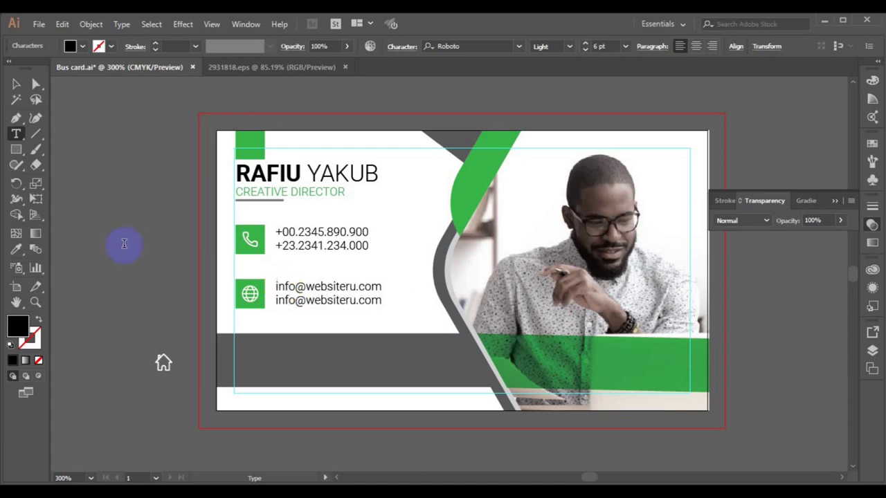
left_click(14, 88)
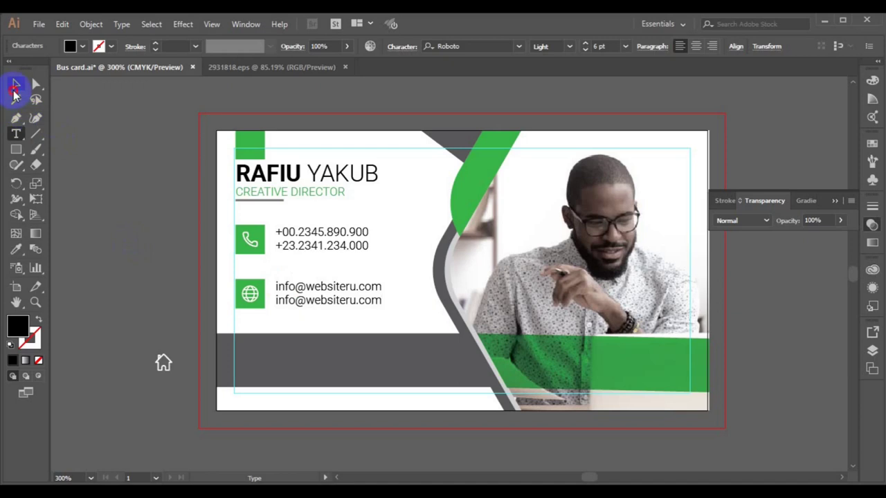
left_click(259, 312)
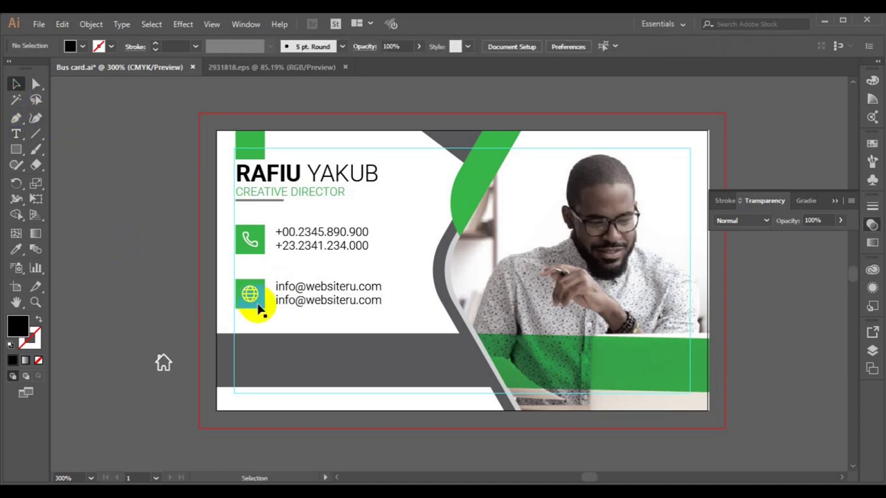
Ungroup the globe icon and select the green square behind it
left_click(247, 144)
left_click(244, 294)
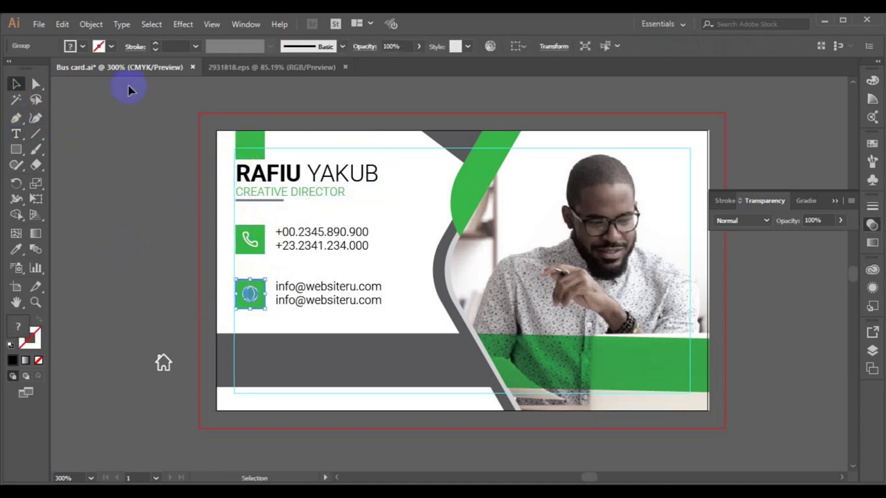
left_click(91, 25)
left_click(138, 67)
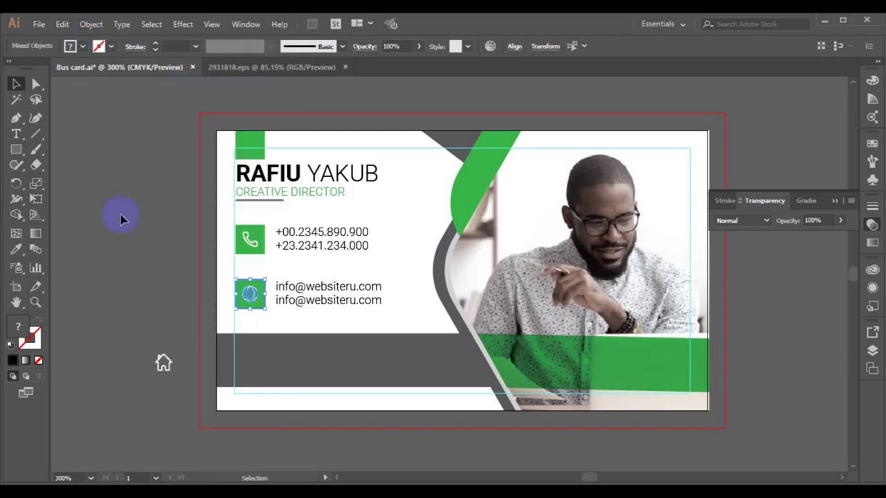
left_click(232, 352)
left_click(251, 299)
left_click(252, 313)
left_click(255, 311)
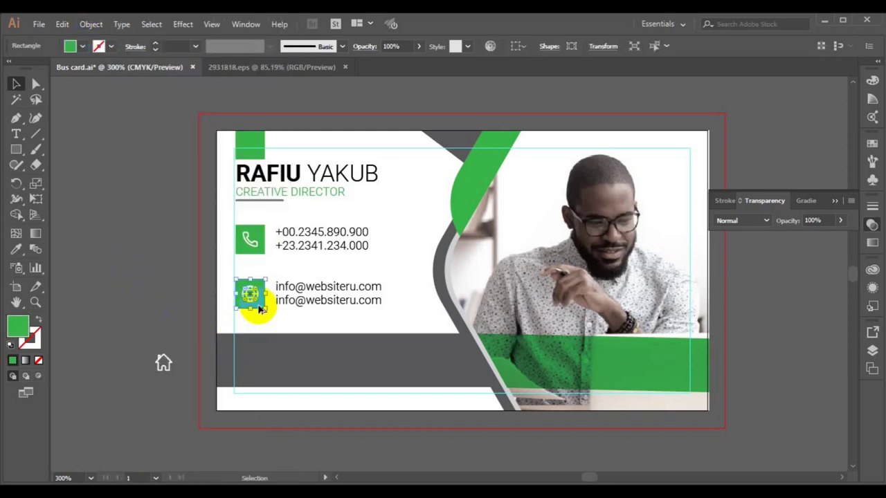
Copy the green square into the grey bar and stretch it to the bar's full height
left_click_drag(262, 309, 262, 372)
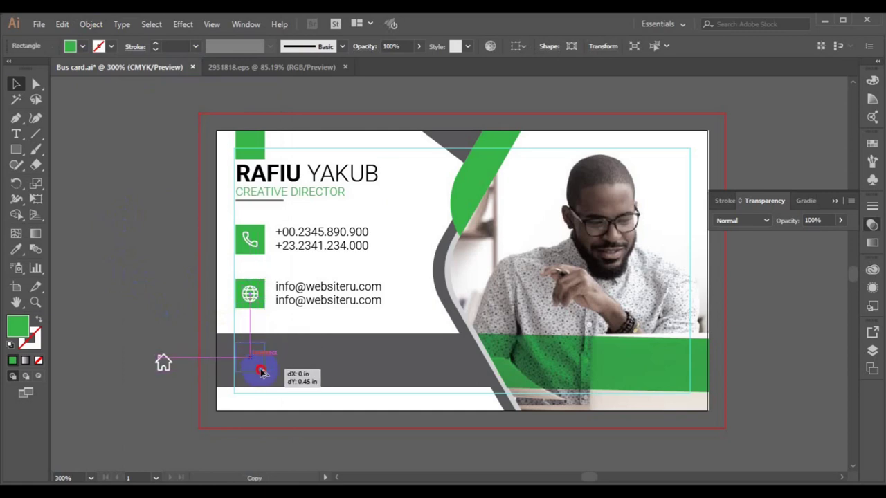
left_click_drag(261, 373, 253, 383)
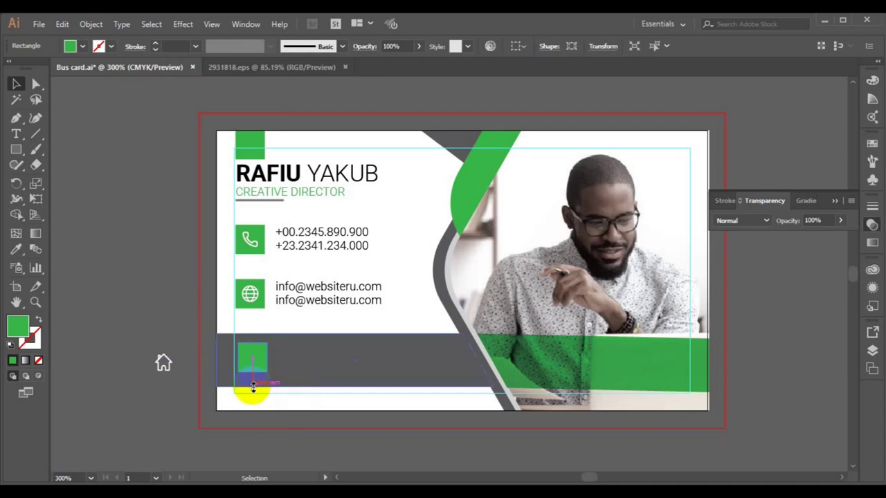
left_click_drag(252, 384, 253, 386)
left_click_drag(251, 342, 251, 335)
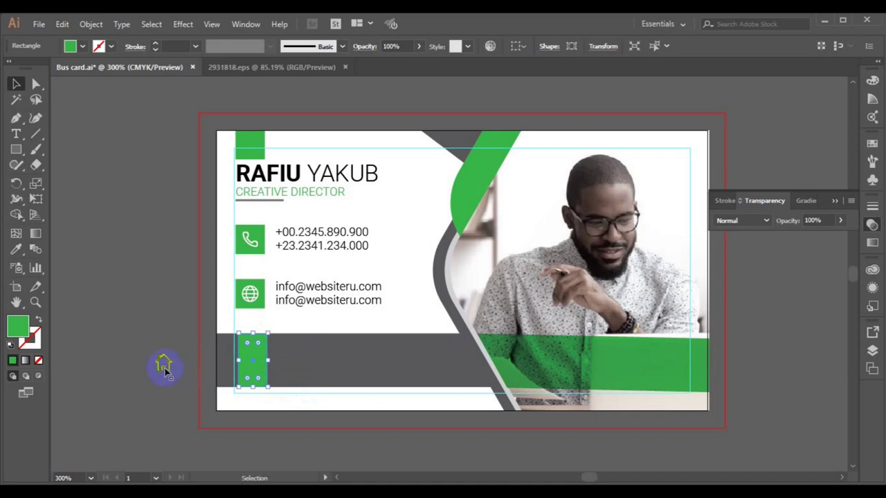
mouse_move(166, 370)
left_mouse_down()
mouse_move(261, 365)
mouse_move(253, 361)
left_mouse_up()
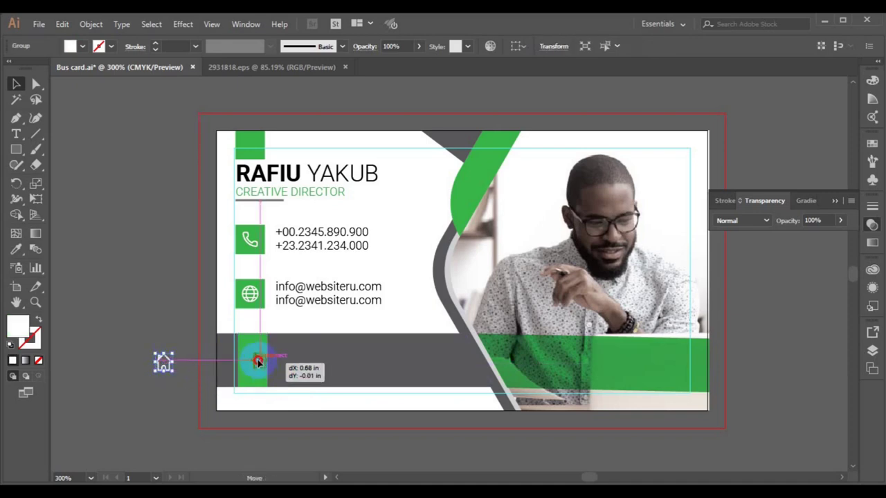
Bring the white home icon in front of the green strip and centre it
right_click(254, 360)
left_click(405, 293)
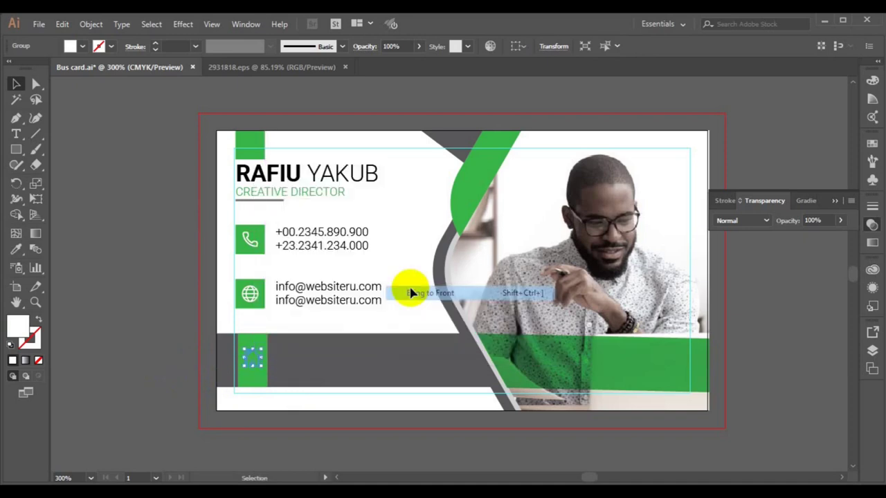
left_click(264, 386, "shift")
left_click(514, 48)
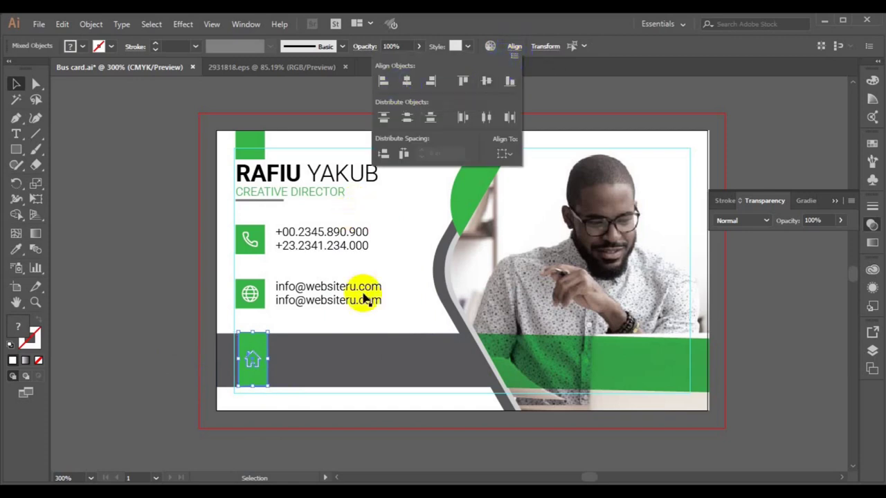
left_click(152, 360)
Start an address line beginning 'Your Street Address Here' beside the home icon
left_click(15, 135)
left_click(280, 358)
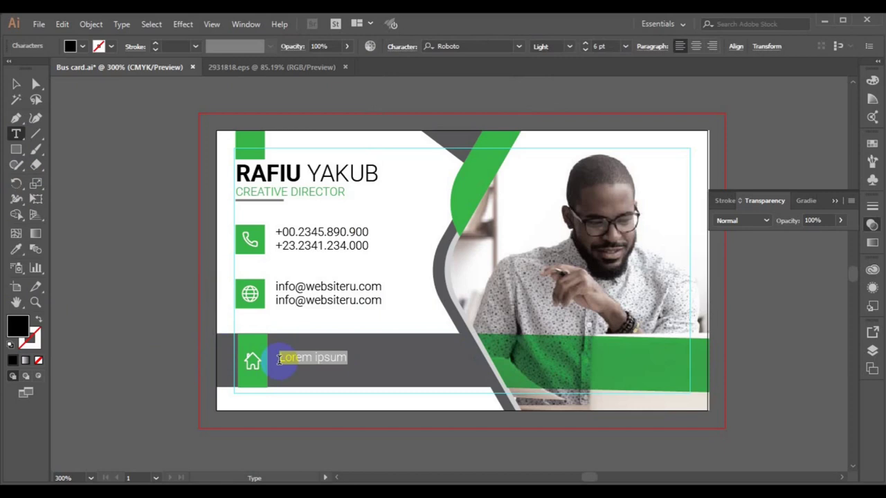
type("Your Street Address Here")
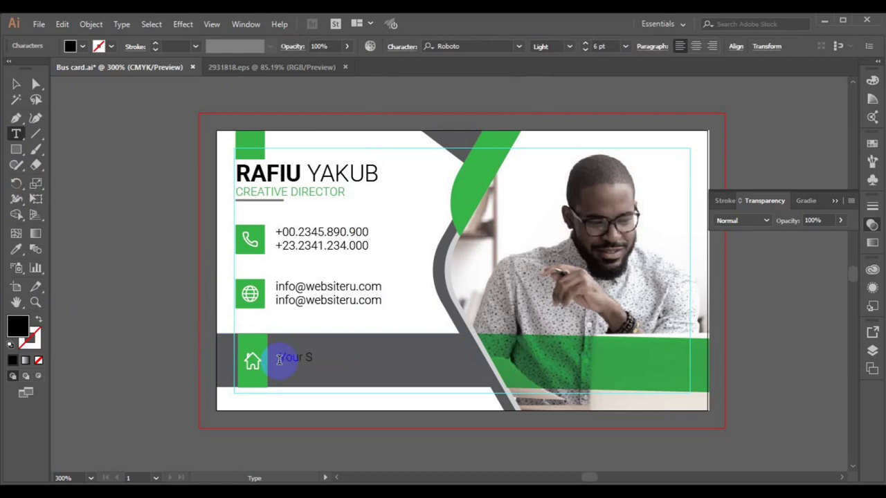
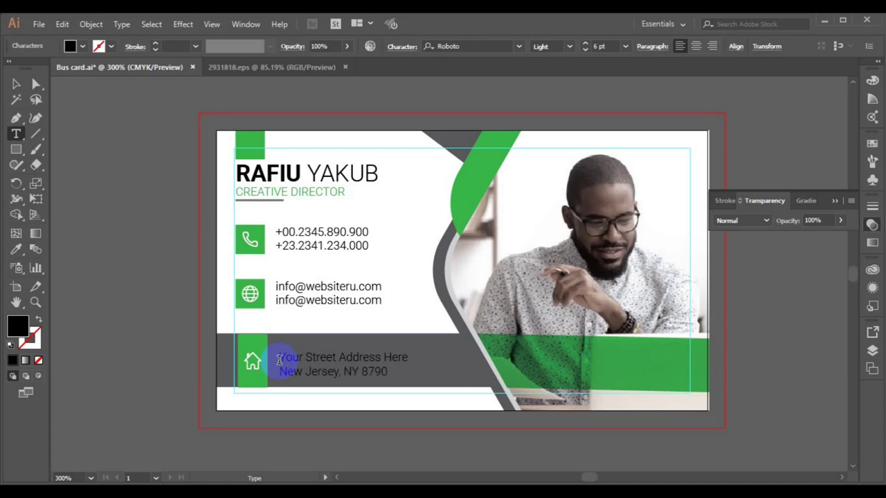
Make the address text white and vertically centre it on the grey bar
left_click(14, 100)
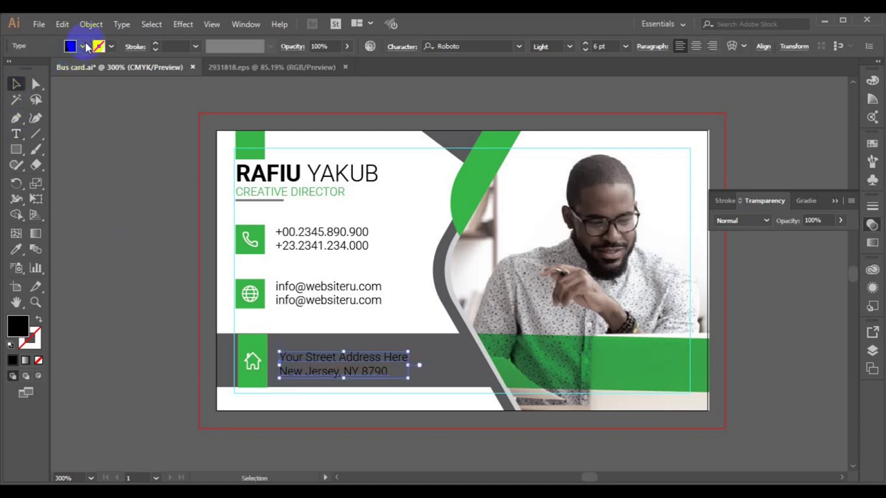
left_click(70, 47)
left_click(27, 67)
left_click(433, 374)
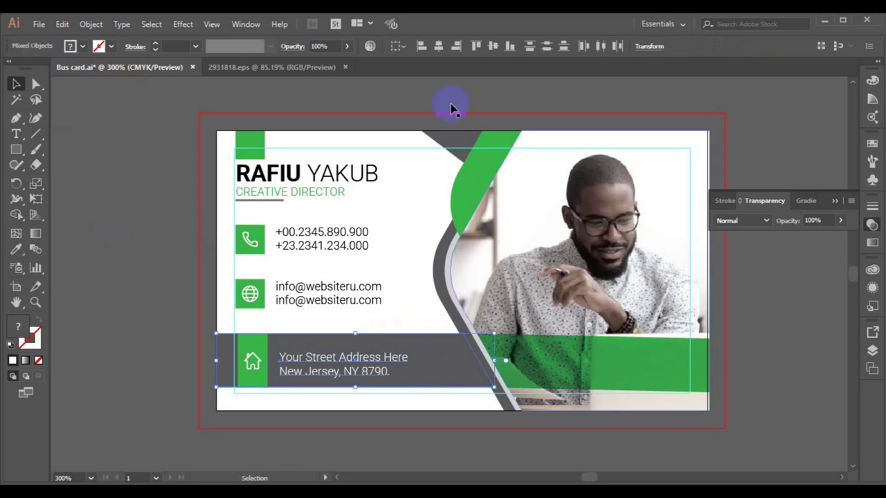
left_click(492, 46)
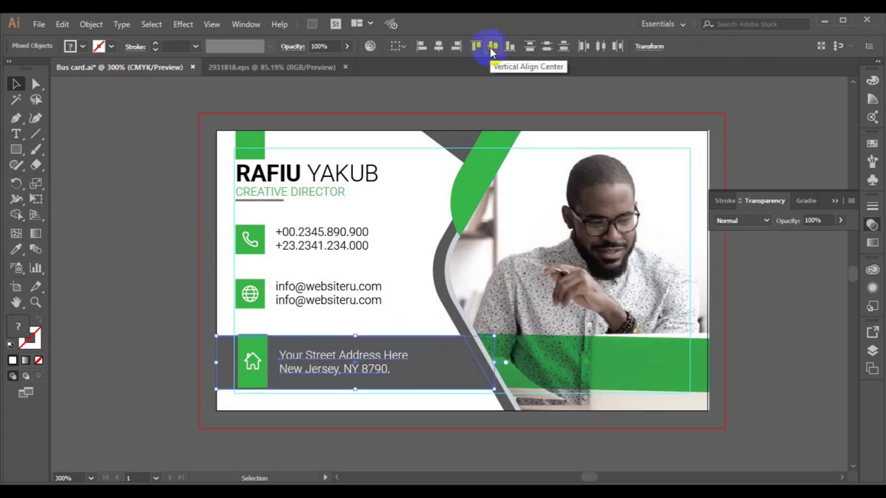
Select the house icon with the address text, then move the globe icon beside the email lines
left_click(141, 270)
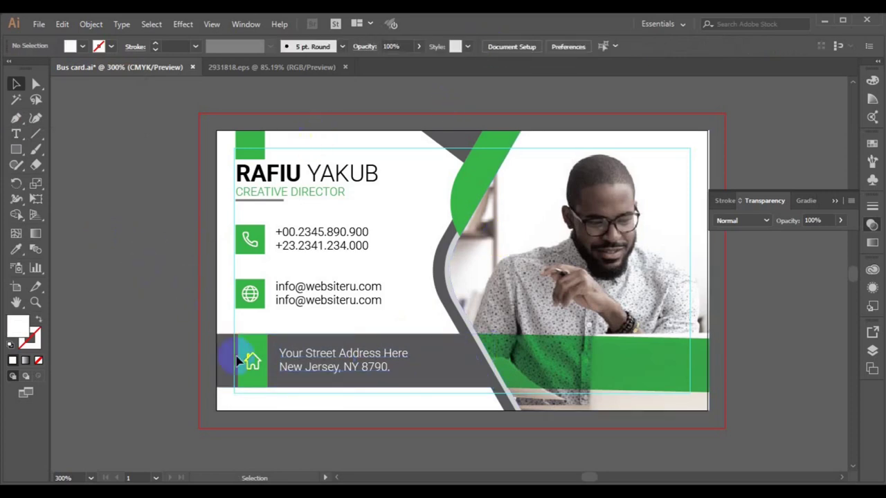
left_click(254, 370)
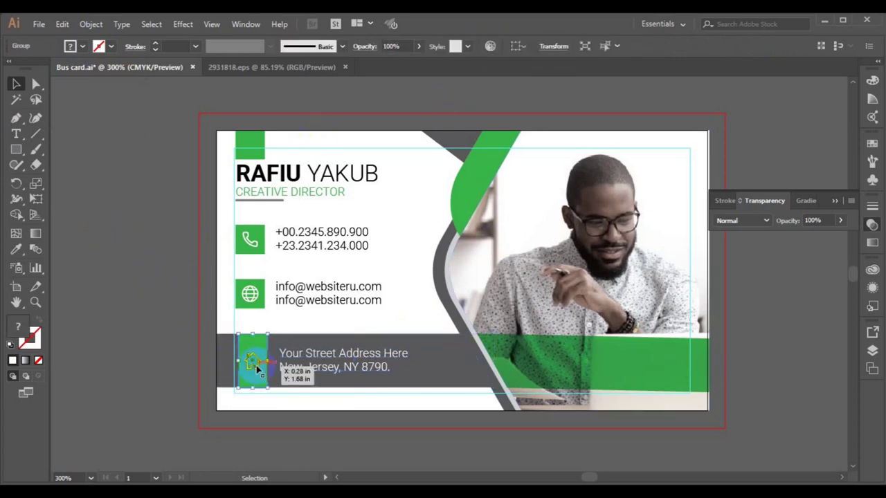
left_click(313, 373, "shift")
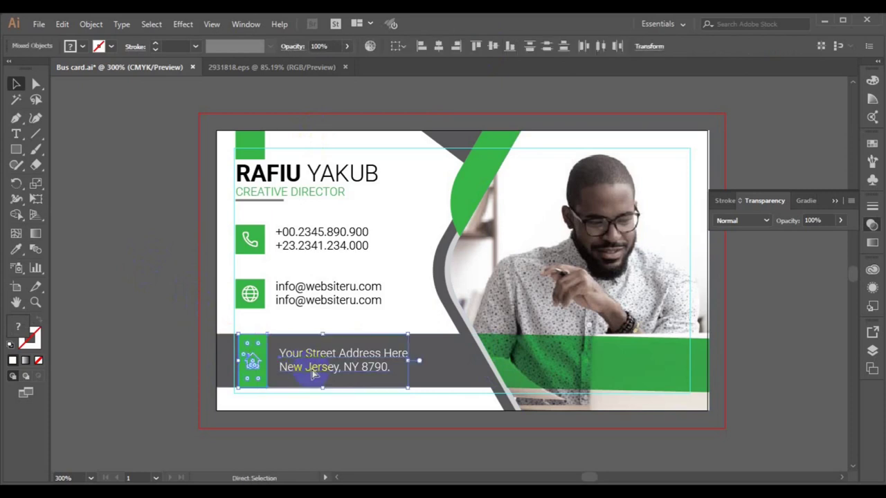
left_click(287, 306)
left_click(253, 297)
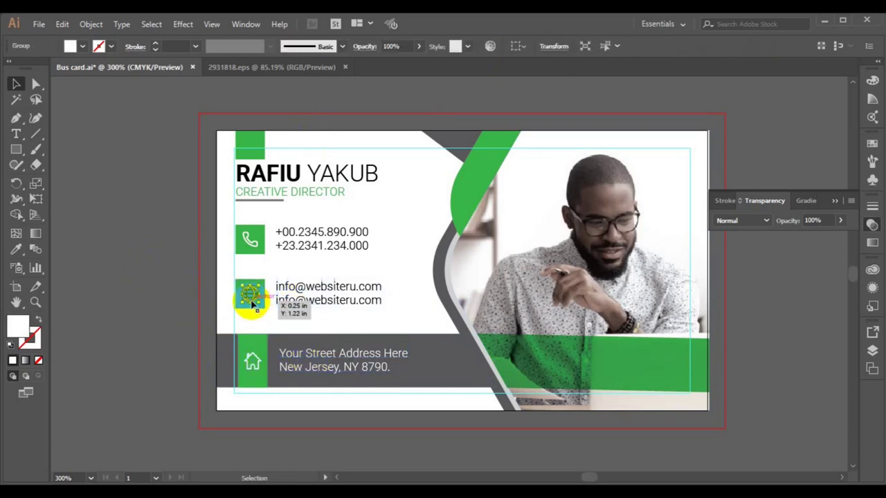
left_click_drag(253, 303, 262, 281)
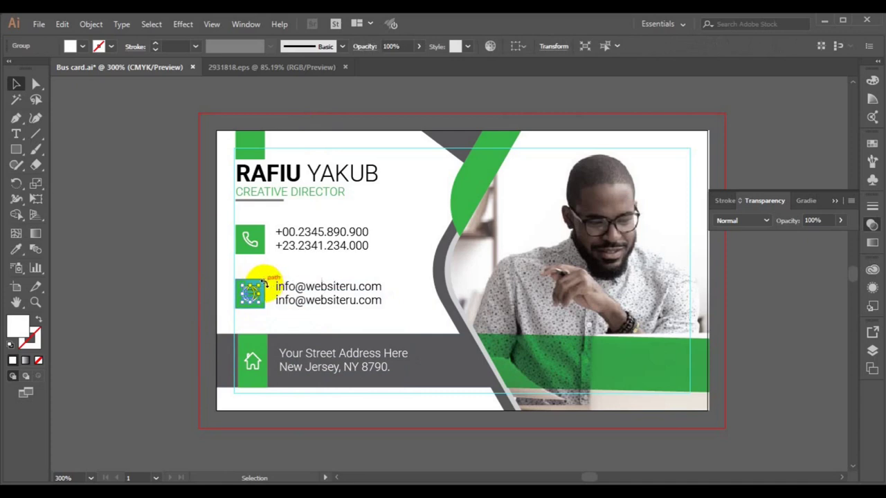
Group the globe icon and its green square with the two email lines
left_click(134, 253)
left_click(253, 295)
key("a")
left_click(256, 297, "shift")
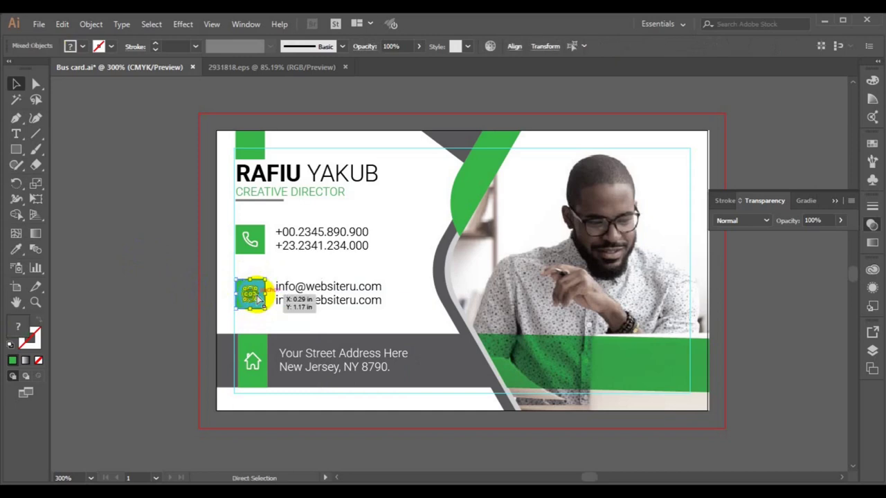
key("v")
left_click(291, 299, "shift")
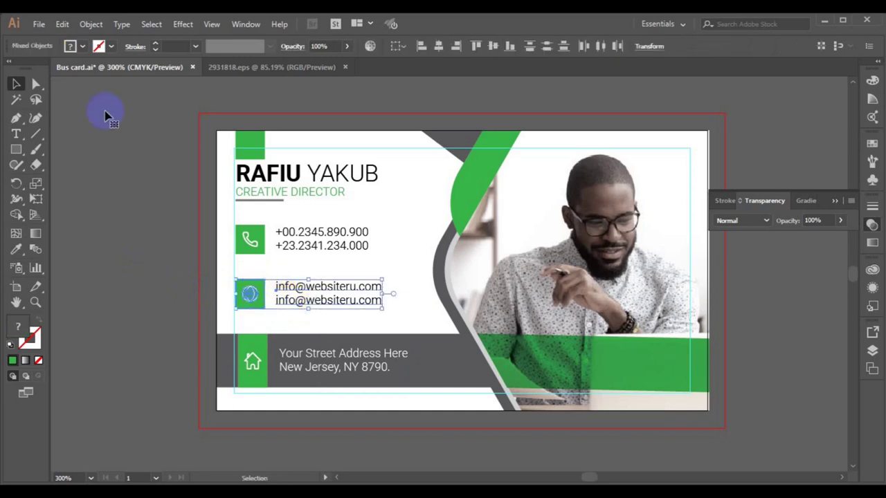
left_click(90, 24)
left_click(148, 53)
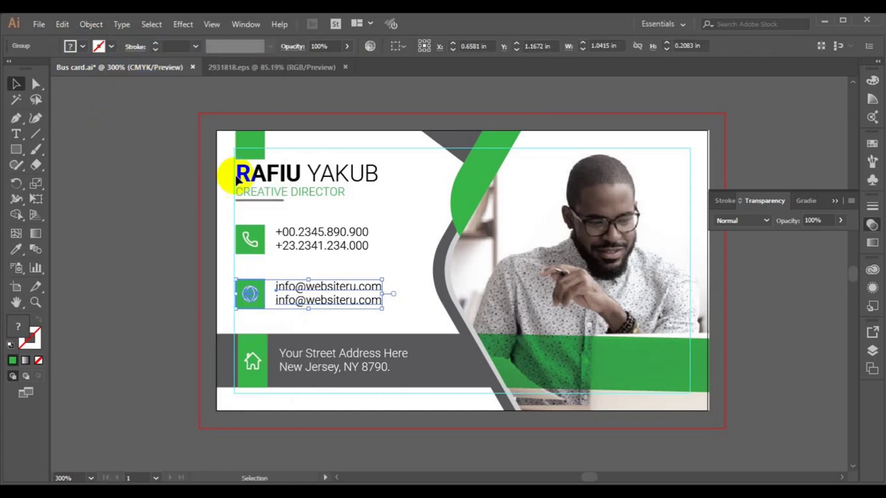
Group the phone icon and numbers with the email group, then with the name and title
left_click(307, 251, "shift")
left_click(252, 295)
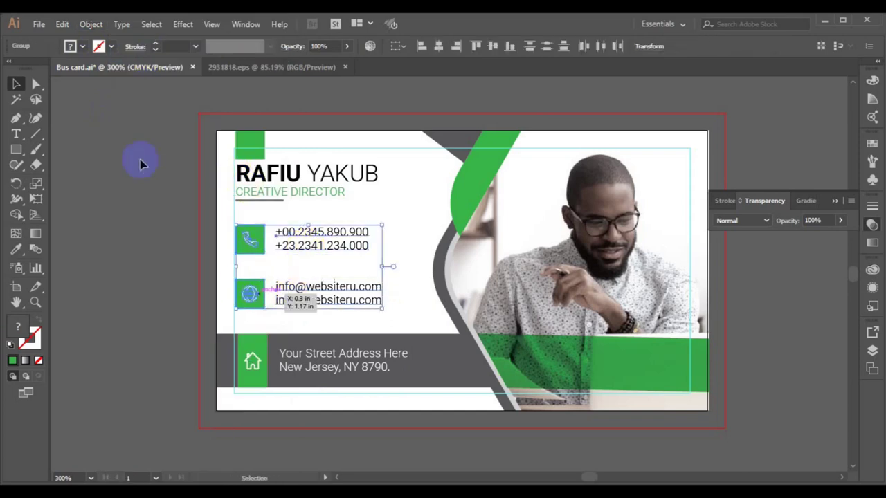
left_click(91, 24)
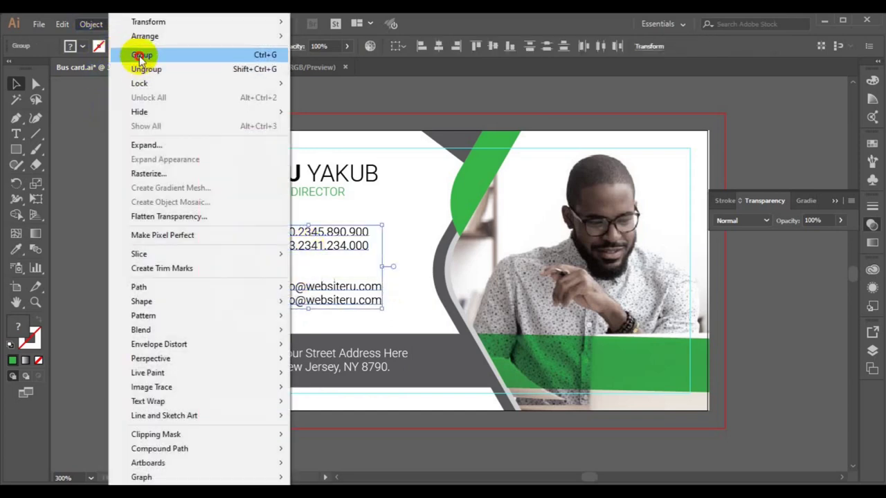
left_click(140, 55)
left_click(257, 198, "shift")
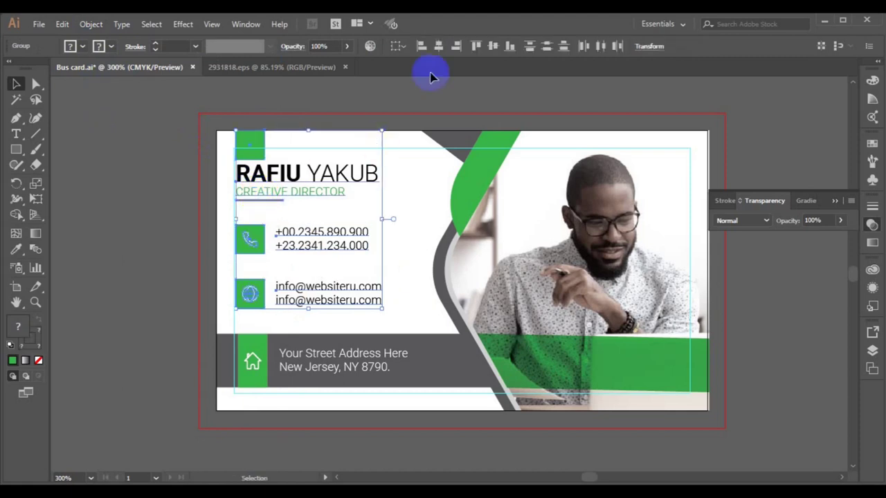
left_click(91, 24)
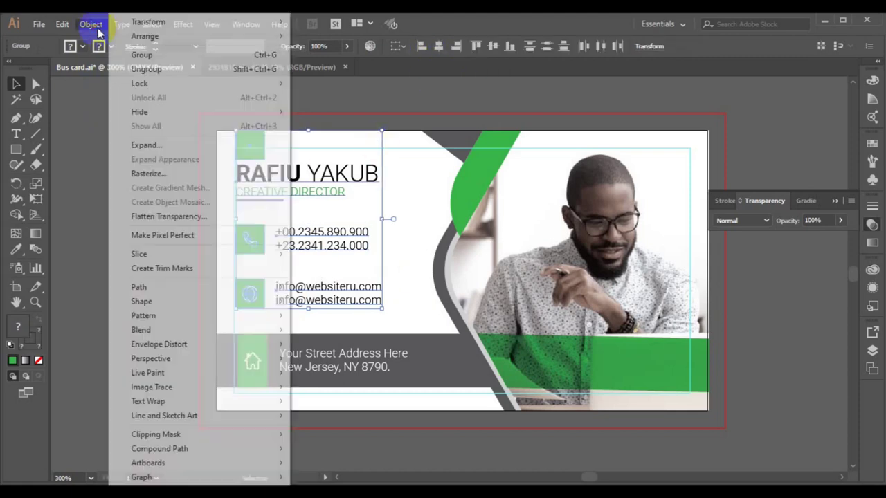
left_click(142, 54)
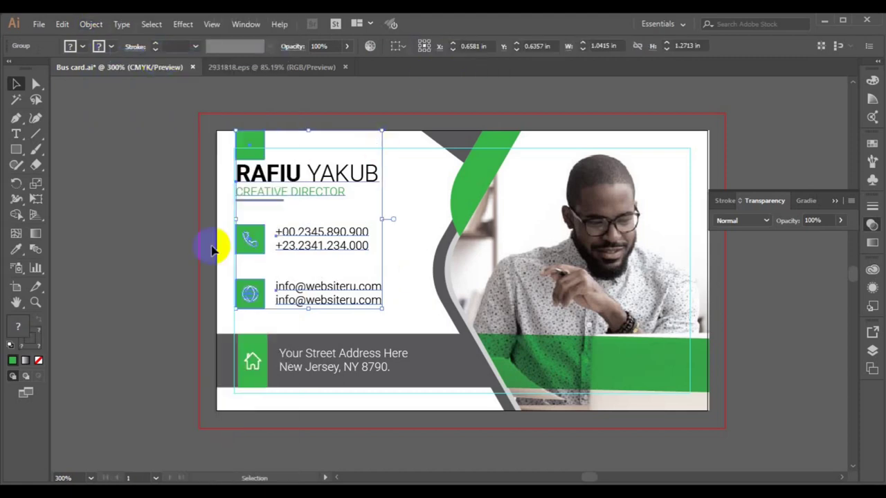
Left-align the address group with the top contact group
left_click(254, 360)
left_click(251, 304, "shift")
left_click(421, 46)
left_click(136, 227)
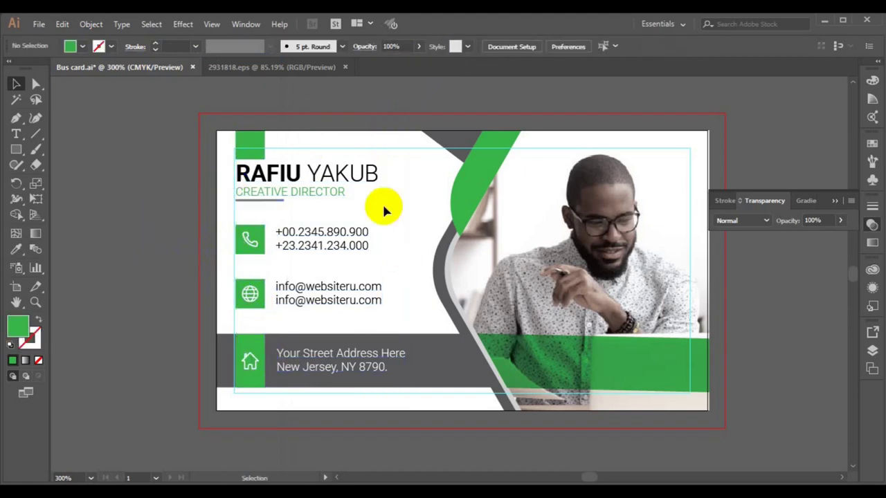
left_click(835, 200)
key("ctrl+minus")
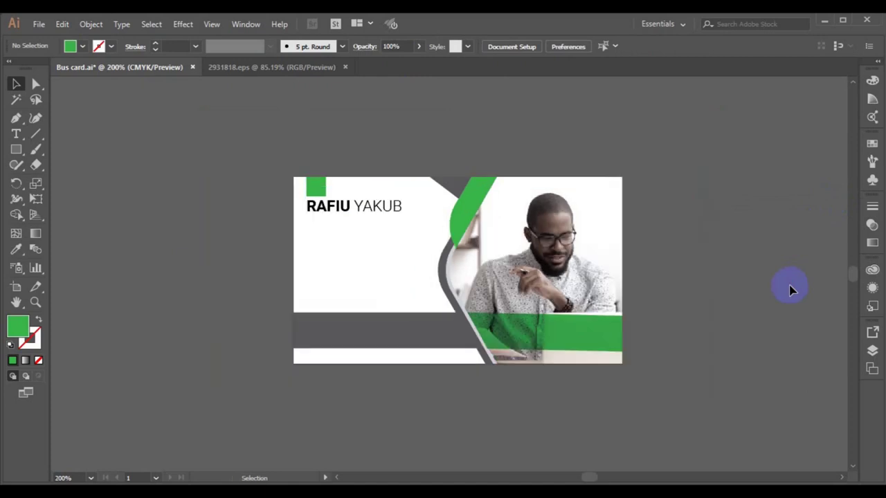
key("ctrl+minus")
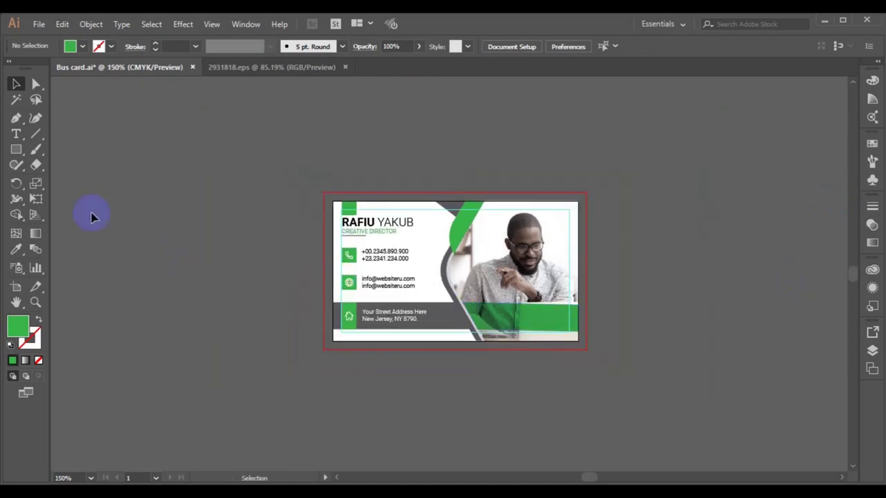
left_click(17, 302)
left_click_drag(276, 241, 210, 220)
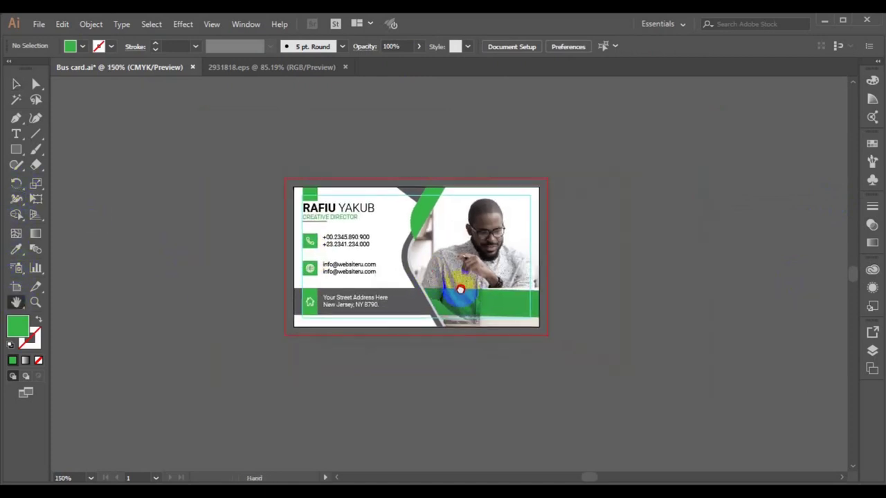